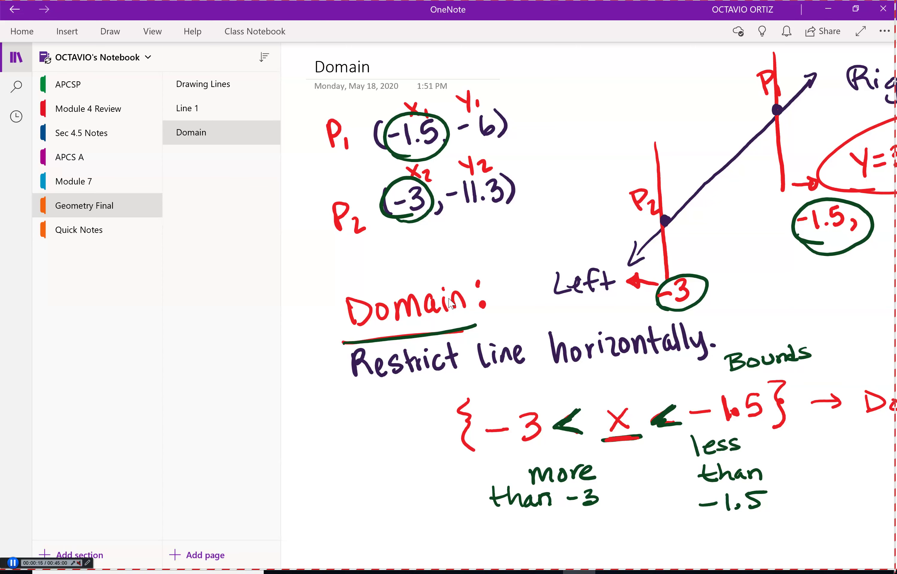
# Step: Add a new page to the Geometry Final section and handwrite y = x² in red ink on it
pyautogui.hotkey('ctrl', 'n')
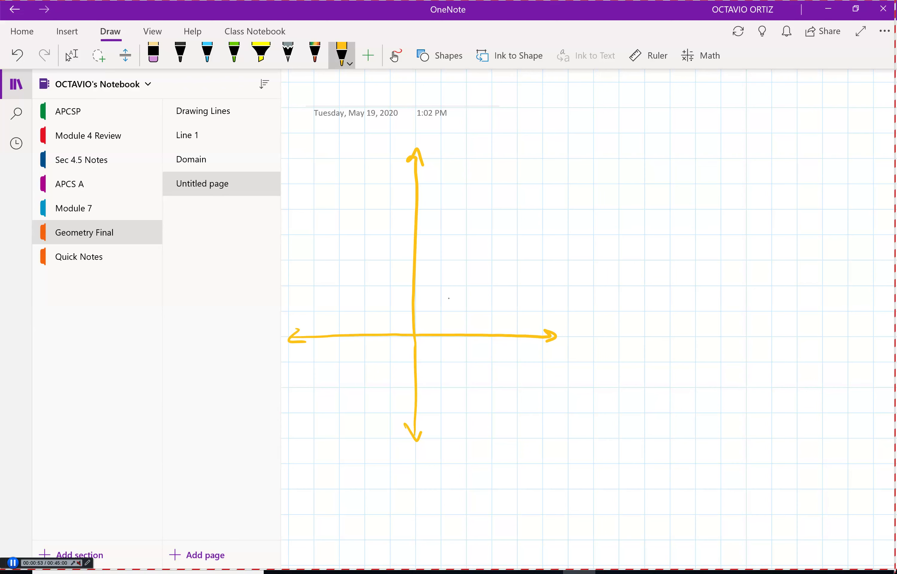
pyautogui.click(341, 55)
pyautogui.click(430, 144)
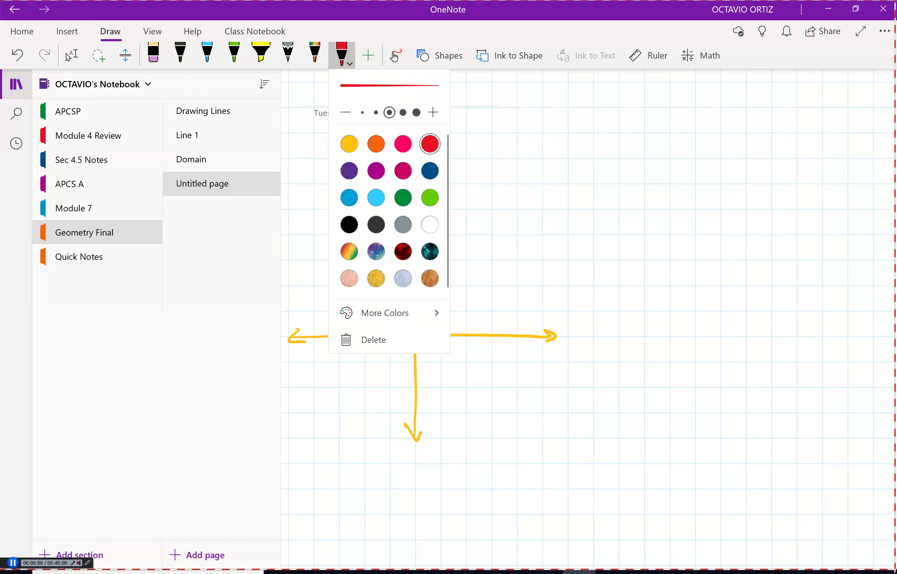
pyautogui.press('Escape')
pyautogui.moveTo(628, 116)
pyautogui.mouseDown()
pyautogui.moveTo(637, 150)
pyautogui.moveTo(676, 120)
pyautogui.mouseUp()
pyautogui.moveTo(657, 131)
pyautogui.mouseDown()
pyautogui.moveTo(703, 132)
pyautogui.moveTo(720, 120)
pyautogui.mouseUp()
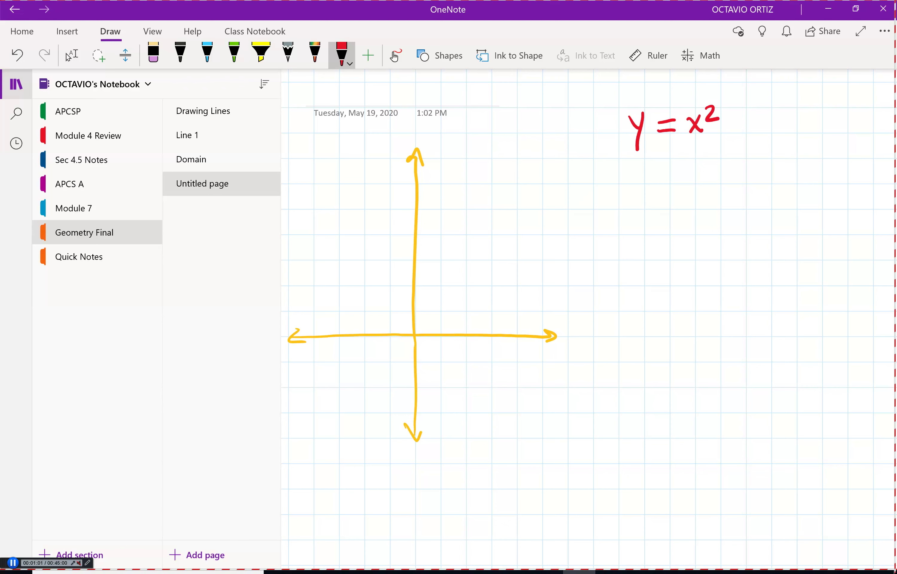
# Step: Plot red points at (0,0), (1,1), (-1,1), (2,4) and (-2,4) and draw a parabola with arrowheads through them
pyautogui.click(414, 332)
pyautogui.click(439, 311)
pyautogui.click(391, 311)
pyautogui.click(465, 236)
pyautogui.click(365, 236)
pyautogui.hscroll(1, 588, 320)
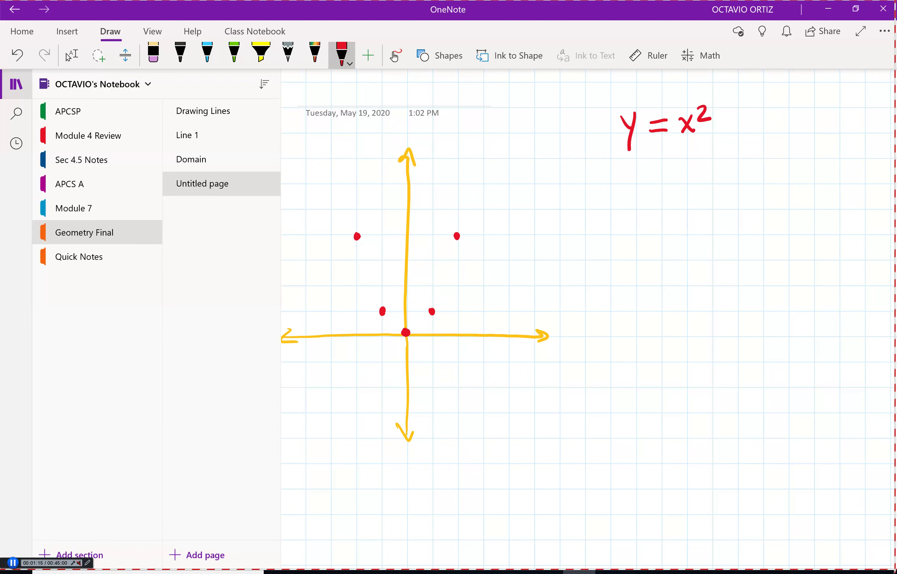
pyautogui.moveTo(406, 332)
pyautogui.mouseDown()
pyautogui.moveTo(379, 304)
pyautogui.moveTo(343, 196)
pyautogui.moveTo(363, 182)
pyautogui.moveTo(416, 329)
pyautogui.moveTo(450, 268)
pyautogui.moveTo(462, 188)
pyautogui.moveTo(469, 195)
pyautogui.mouseUp()
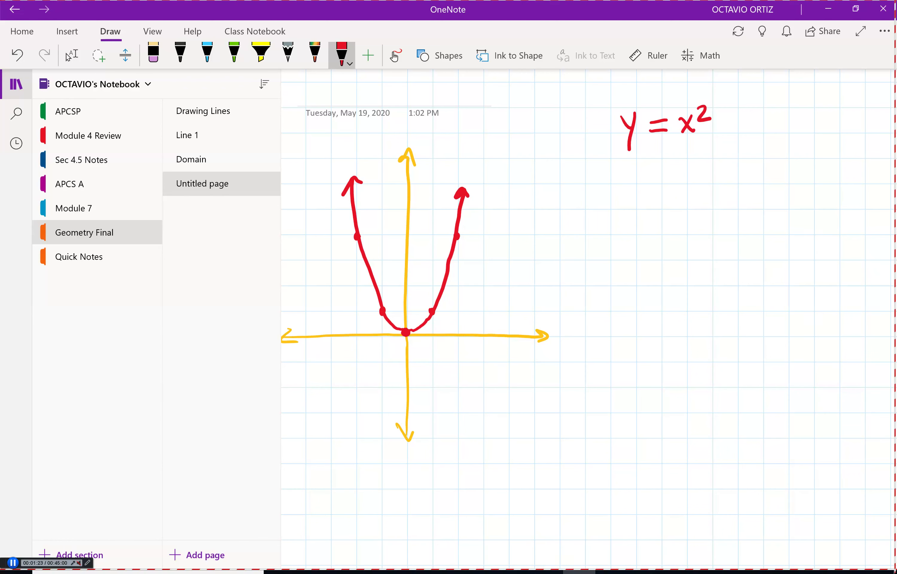
# Step: Handwrite an arrow and the label "Parent Function." in red beside the equation y = x²
pyautogui.moveTo(734, 126); pyautogui.dragTo(753, 124)
pyautogui.moveTo(748, 121)
pyautogui.mouseDown()
pyautogui.moveTo(775, 114)
pyautogui.moveTo(764, 131)
pyautogui.mouseUp()
pyautogui.moveTo(763, 113)
pyautogui.mouseDown()
pyautogui.moveTo(776, 115)
pyautogui.moveTo(765, 124)
pyautogui.mouseUp()
pyautogui.moveTo(783, 125)
pyautogui.mouseDown()
pyautogui.moveTo(785, 133)
pyautogui.moveTo(794, 120)
pyautogui.moveTo(804, 132)
pyautogui.moveTo(820, 130)
pyautogui.mouseUp()
pyautogui.moveTo(814, 125); pyautogui.dragTo(828, 119)
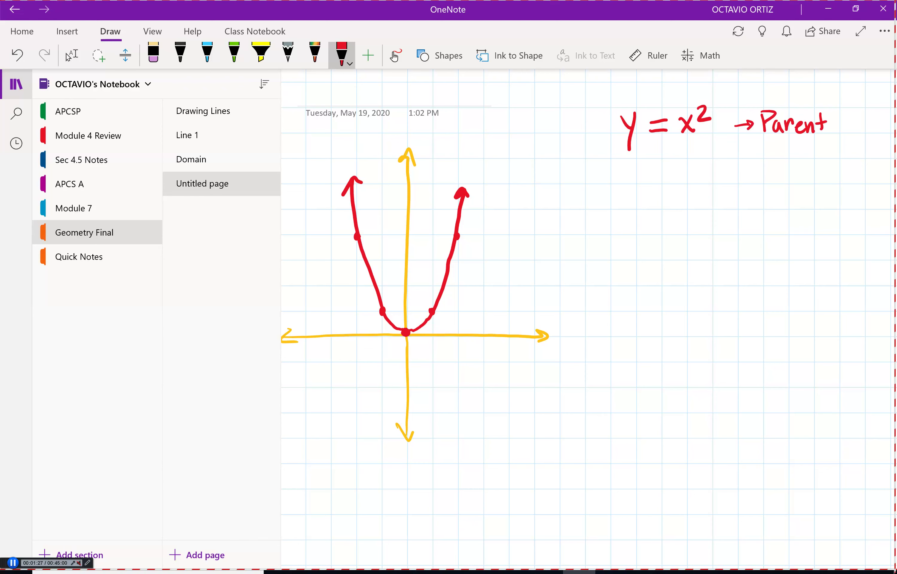
pyautogui.moveTo(774, 138); pyautogui.dragTo(774, 159)
pyautogui.moveTo(772, 139)
pyautogui.mouseDown()
pyautogui.moveTo(792, 137)
pyautogui.moveTo(784, 148)
pyautogui.mouseUp()
pyautogui.moveTo(783, 147)
pyautogui.mouseDown()
pyautogui.moveTo(799, 159)
pyautogui.moveTo(816, 155)
pyautogui.mouseUp()
pyautogui.moveTo(822, 138); pyautogui.dragTo(824, 155)
pyautogui.moveTo(816, 147)
pyautogui.mouseDown()
pyautogui.moveTo(829, 144)
pyautogui.moveTo(829, 155)
pyautogui.mouseUp()
pyautogui.moveTo(830, 136)
pyautogui.mouseDown()
pyautogui.moveTo(835, 151)
pyautogui.moveTo(852, 153)
pyautogui.mouseUp()
pyautogui.moveTo(857, 150); pyautogui.dragTo(856, 151)
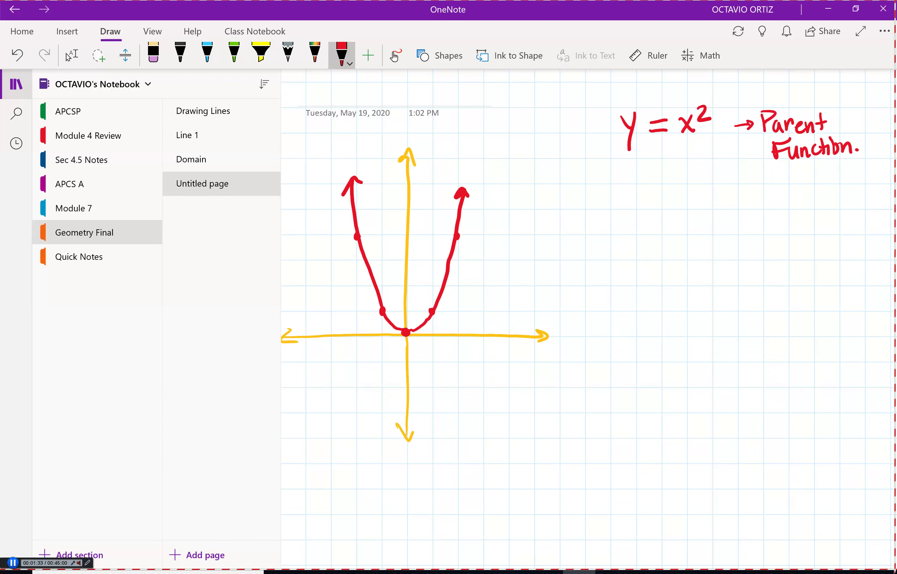
# Step: Handwrite the heading "Variations:" in red below the parent function and underline it
pyautogui.moveTo(645, 183)
pyautogui.mouseDown()
pyautogui.moveTo(662, 182)
pyautogui.moveTo(674, 208)
pyautogui.moveTo(684, 199)
pyautogui.mouseUp()
pyautogui.click(691, 189)
pyautogui.moveTo(689, 196)
pyautogui.mouseDown()
pyautogui.moveTo(690, 206)
pyautogui.moveTo(703, 195)
pyautogui.moveTo(706, 207)
pyautogui.mouseUp()
pyautogui.moveTo(709, 192)
pyautogui.mouseDown()
pyautogui.moveTo(711, 207)
pyautogui.moveTo(723, 190)
pyautogui.mouseUp()
pyautogui.moveTo(726, 198); pyautogui.dragTo(727, 207)
pyautogui.moveTo(728, 198)
pyautogui.mouseDown()
pyautogui.moveTo(748, 194)
pyautogui.moveTo(767, 207)
pyautogui.mouseUp()
pyautogui.click(765, 206)
pyautogui.click(766, 192)
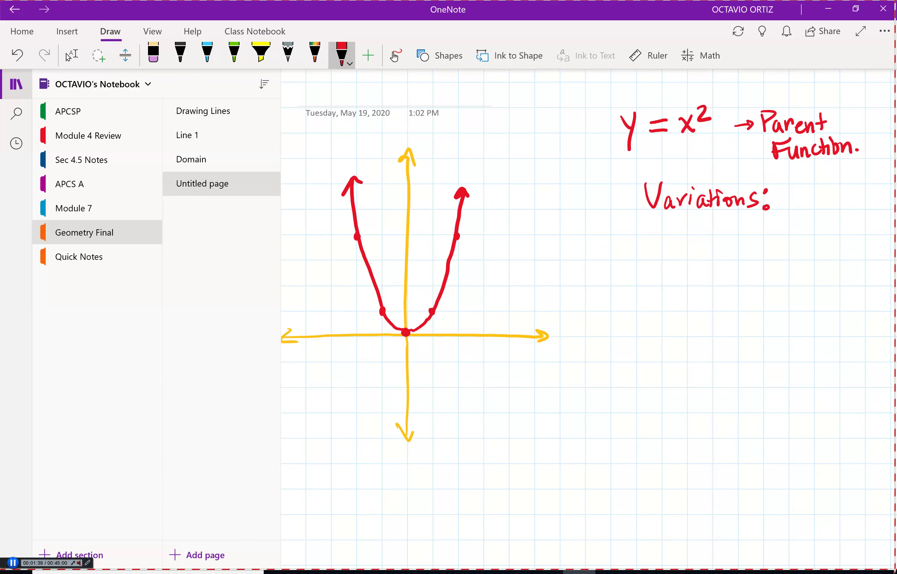
pyautogui.moveTo(647, 219); pyautogui.dragTo(791, 218)
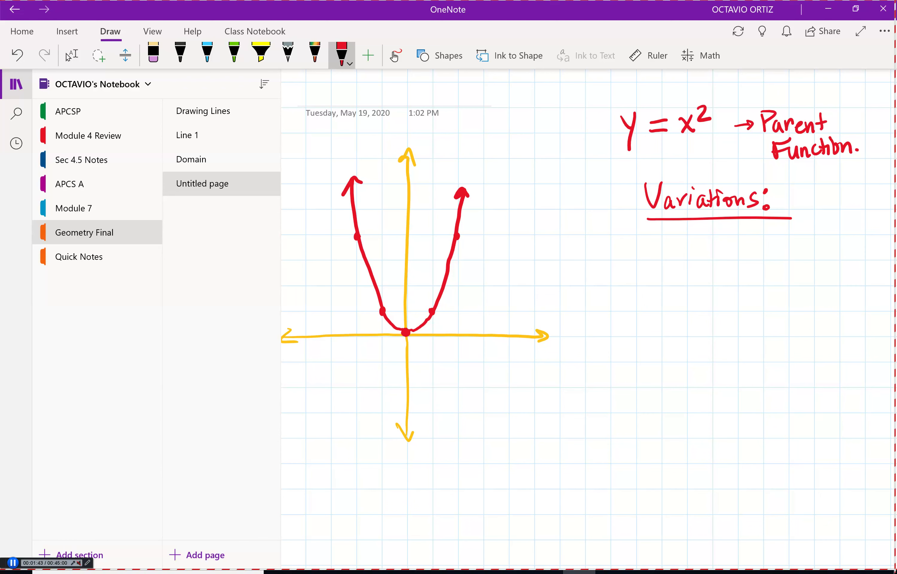
# Step: Handwrite the equation y = a(x−h)² + k in red under the Variations heading
pyautogui.moveTo(602, 271); pyautogui.dragTo(616, 284)
pyautogui.moveTo(615, 268)
pyautogui.mouseDown()
pyautogui.moveTo(618, 295)
pyautogui.moveTo(647, 274)
pyautogui.moveTo(648, 283)
pyautogui.moveTo(674, 273)
pyautogui.moveTo(664, 285)
pyautogui.moveTo(698, 264)
pyautogui.moveTo(702, 293)
pyautogui.moveTo(723, 271)
pyautogui.moveTo(722, 290)
pyautogui.mouseUp()
pyautogui.moveTo(724, 272)
pyautogui.mouseDown()
pyautogui.moveTo(771, 284)
pyautogui.moveTo(772, 264)
pyautogui.moveTo(781, 288)
pyautogui.moveTo(787, 255)
pyautogui.moveTo(811, 268)
pyautogui.moveTo(808, 287)
pyautogui.moveTo(823, 276)
pyautogui.mouseUp()
pyautogui.moveTo(835, 266)
pyautogui.mouseDown()
pyautogui.moveTo(834, 285)
pyautogui.moveTo(835, 276)
pyautogui.mouseUp()
pyautogui.moveTo(836, 276); pyautogui.dragTo(849, 282)
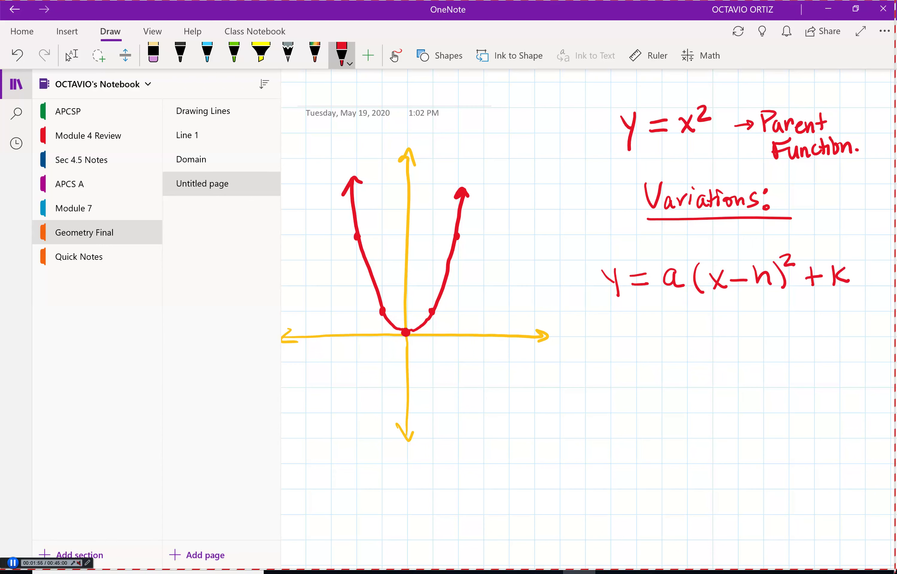
# Step: Circle the letters a, h and k in the variation equation with yellow ink
pyautogui.click(342, 56)
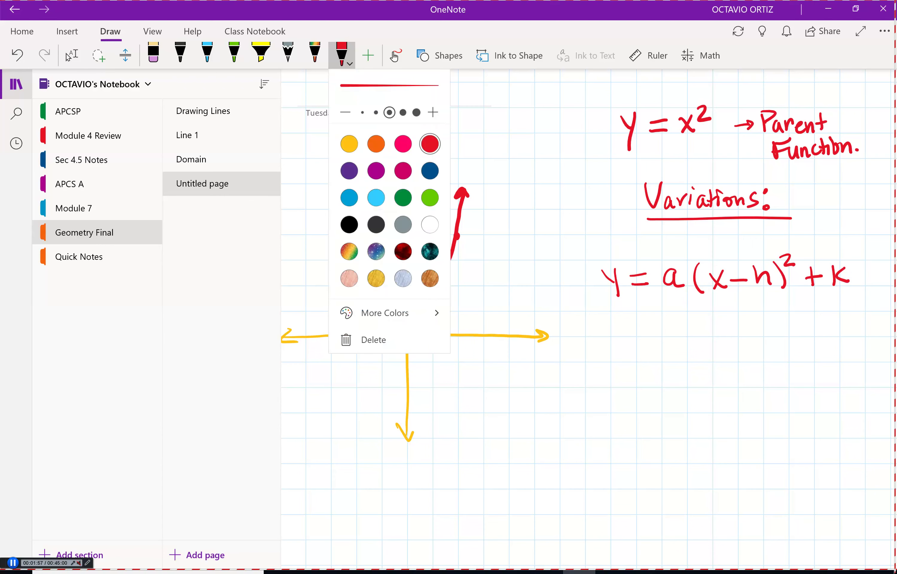
pyautogui.click(349, 144)
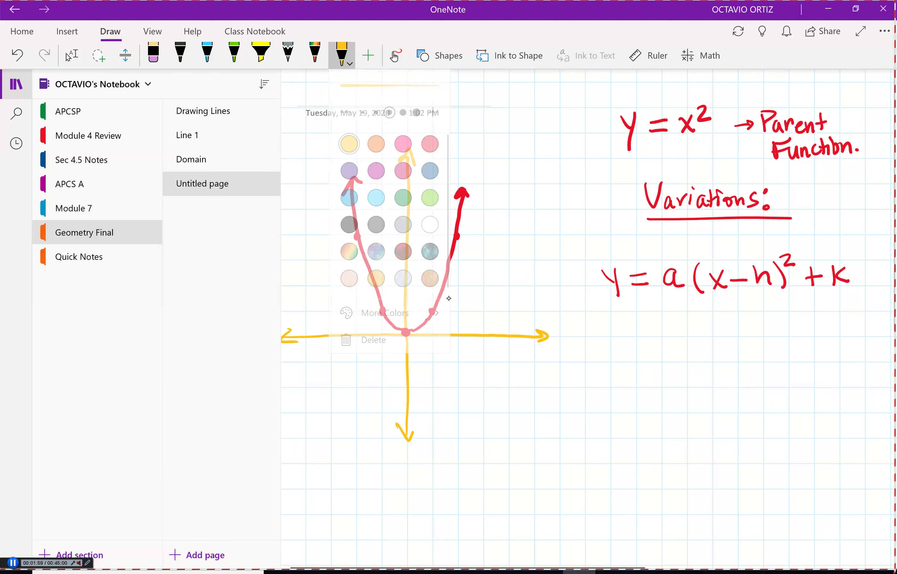
pyautogui.moveTo(663, 297)
pyautogui.mouseDown()
pyautogui.moveTo(688, 284)
pyautogui.moveTo(657, 274)
pyautogui.moveTo(672, 299)
pyautogui.mouseUp()
pyautogui.moveTo(753, 287)
pyautogui.mouseDown()
pyautogui.moveTo(776, 277)
pyautogui.moveTo(755, 291)
pyautogui.mouseUp()
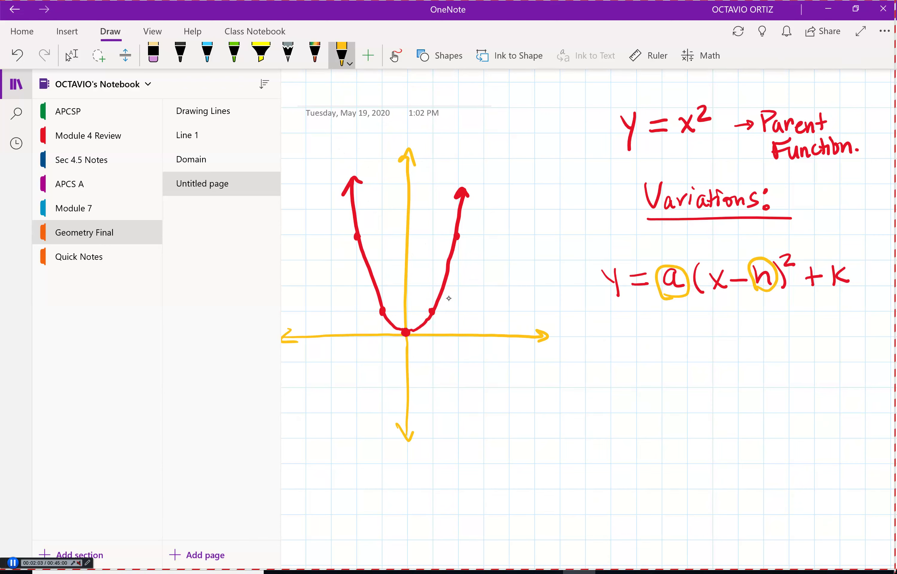
pyautogui.moveTo(824, 293)
pyautogui.mouseDown()
pyautogui.moveTo(853, 295)
pyautogui.moveTo(835, 296)
pyautogui.mouseUp()
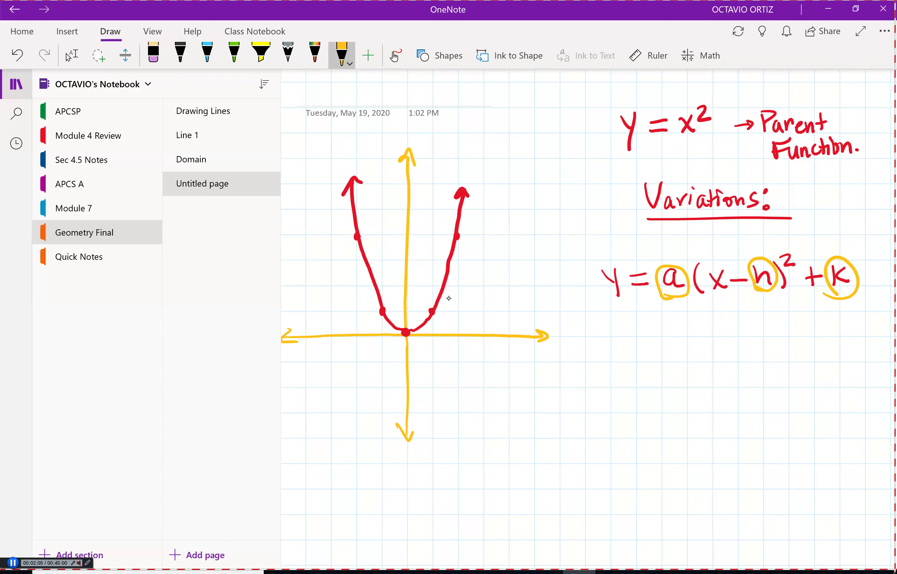
# Step: Handwrite the starred note "place holders" in yellow below the variation equation
pyautogui.moveTo(620, 320); pyautogui.dragTo(625, 325)
pyautogui.moveTo(613, 334)
pyautogui.mouseDown()
pyautogui.moveTo(623, 324)
pyautogui.moveTo(623, 334)
pyautogui.moveTo(662, 340)
pyautogui.mouseUp()
pyautogui.moveTo(677, 329)
pyautogui.mouseDown()
pyautogui.moveTo(678, 341)
pyautogui.moveTo(732, 338)
pyautogui.mouseUp()
pyautogui.moveTo(741, 328)
pyautogui.mouseDown()
pyautogui.moveTo(763, 323)
pyautogui.moveTo(758, 338)
pyautogui.moveTo(788, 335)
pyautogui.mouseUp()
pyautogui.moveTo(795, 333)
pyautogui.mouseDown()
pyautogui.moveTo(804, 322)
pyautogui.moveTo(804, 333)
pyautogui.mouseUp()
# Step: Handwrite the starred note "There should be numbers." in dark pink ink under the place holders note
pyautogui.click(342, 54)
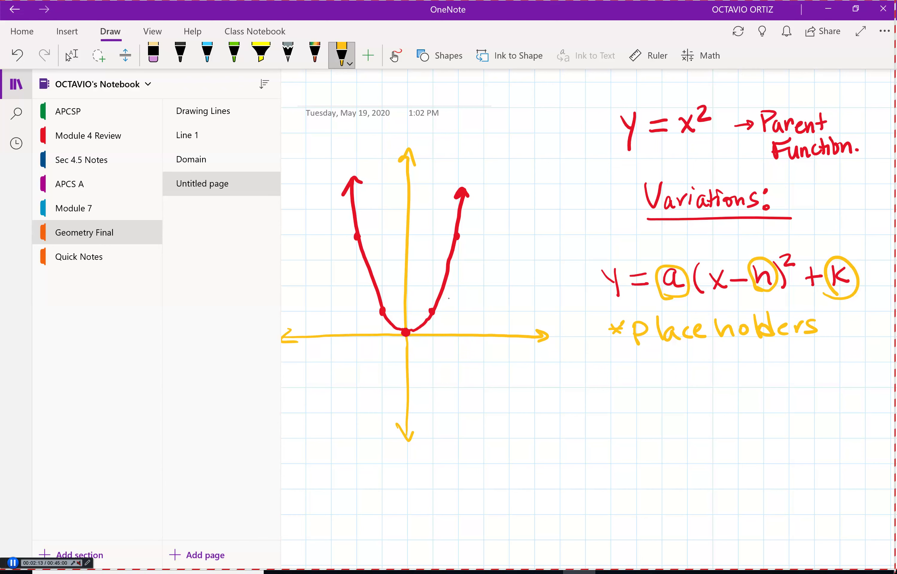
pyautogui.click(403, 170)
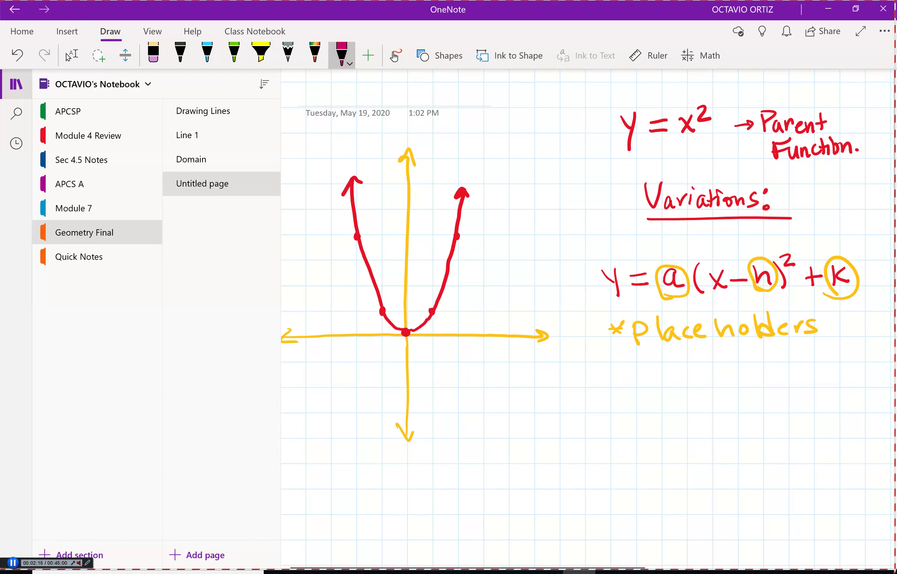
pyautogui.moveTo(612, 351)
pyautogui.mouseDown()
pyautogui.moveTo(642, 364)
pyautogui.moveTo(647, 345)
pyautogui.mouseUp()
pyautogui.moveTo(649, 341)
pyautogui.mouseDown()
pyautogui.moveTo(679, 365)
pyautogui.moveTo(696, 351)
pyautogui.mouseUp()
pyautogui.moveTo(695, 357)
pyautogui.mouseDown()
pyautogui.moveTo(755, 363)
pyautogui.moveTo(784, 351)
pyautogui.moveTo(809, 360)
pyautogui.mouseUp()
pyautogui.click(762, 357)
pyautogui.moveTo(826, 342)
pyautogui.mouseDown()
pyautogui.moveTo(829, 359)
pyautogui.moveTo(835, 352)
pyautogui.mouseUp()
pyautogui.moveTo(838, 352); pyautogui.dragTo(849, 361)
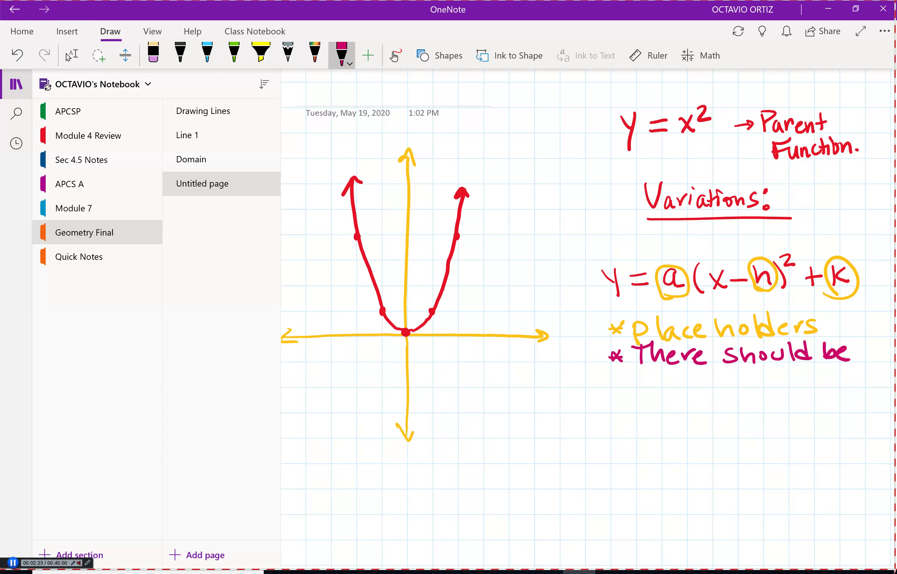
pyautogui.moveTo(632, 376)
pyautogui.mouseDown()
pyautogui.moveTo(647, 389)
pyautogui.moveTo(663, 384)
pyautogui.mouseUp()
pyautogui.moveTo(667, 387)
pyautogui.mouseDown()
pyautogui.moveTo(680, 377)
pyautogui.moveTo(690, 386)
pyautogui.mouseUp()
pyautogui.moveTo(693, 368); pyautogui.dragTo(708, 382)
pyautogui.moveTo(708, 381)
pyautogui.mouseDown()
pyautogui.moveTo(718, 386)
pyautogui.moveTo(733, 373)
pyautogui.moveTo(736, 384)
pyautogui.mouseUp()
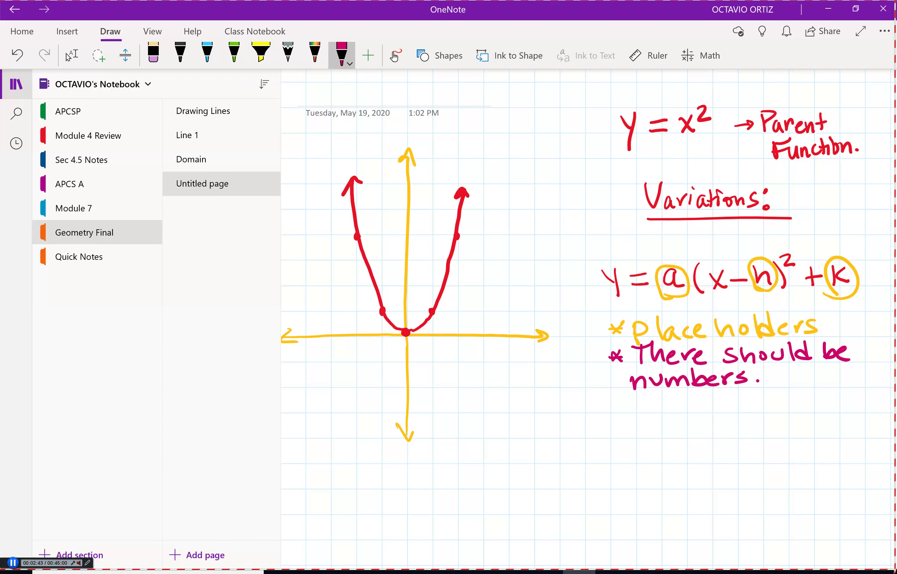
# Step: Add another dark pink starred note reading "a > 1 narrow" below the numbers note
pyautogui.moveTo(618, 397); pyautogui.dragTo(606, 411)
pyautogui.moveTo(605, 402)
pyautogui.mouseDown()
pyautogui.moveTo(649, 420)
pyautogui.moveTo(657, 434)
pyautogui.moveTo(693, 429)
pyautogui.moveTo(672, 439)
pyautogui.moveTo(709, 441)
pyautogui.mouseUp()
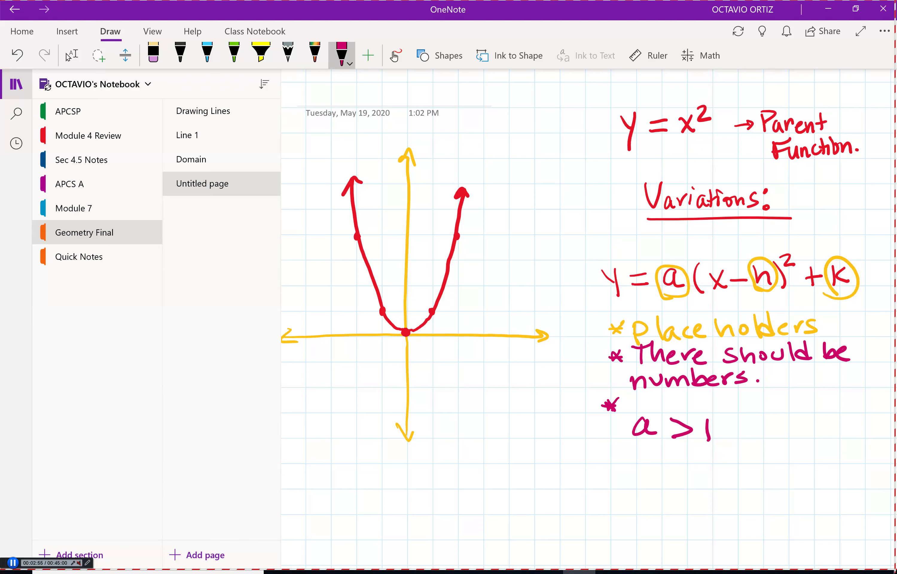
pyautogui.moveTo(744, 422)
pyautogui.mouseDown()
pyautogui.moveTo(745, 436)
pyautogui.moveTo(757, 436)
pyautogui.mouseUp()
pyautogui.moveTo(772, 425); pyautogui.dragTo(775, 437)
pyautogui.moveTo(776, 426); pyautogui.dragTo(789, 423)
pyautogui.moveTo(797, 426); pyautogui.dragTo(815, 426)
pyautogui.moveTo(824, 425)
pyautogui.mouseDown()
pyautogui.moveTo(829, 434)
pyautogui.moveTo(855, 419)
pyautogui.mouseUp()
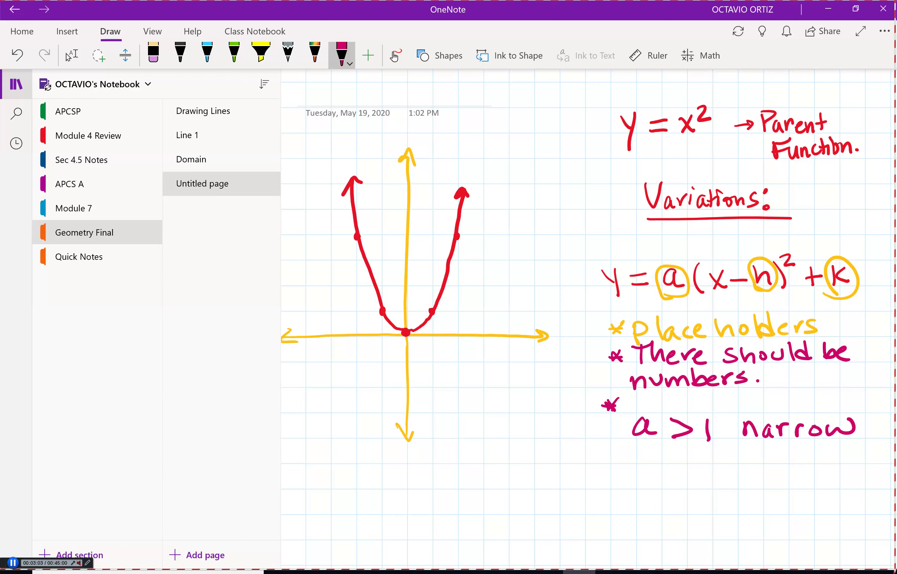
# Step: Draw a narrow orange parabola with arrowheads inside the red one, starting near the origin
pyautogui.click(342, 55)
pyautogui.click(376, 144)
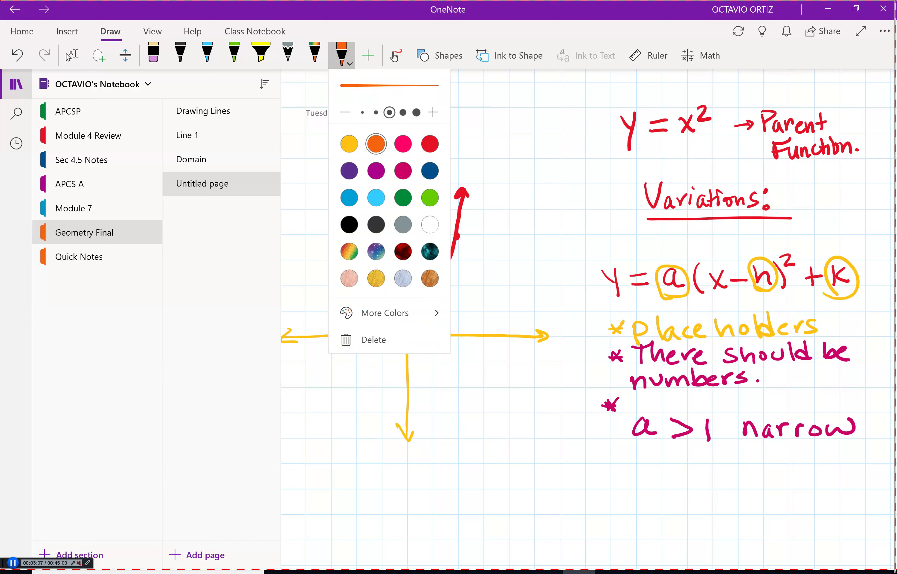
pyautogui.press('Escape')
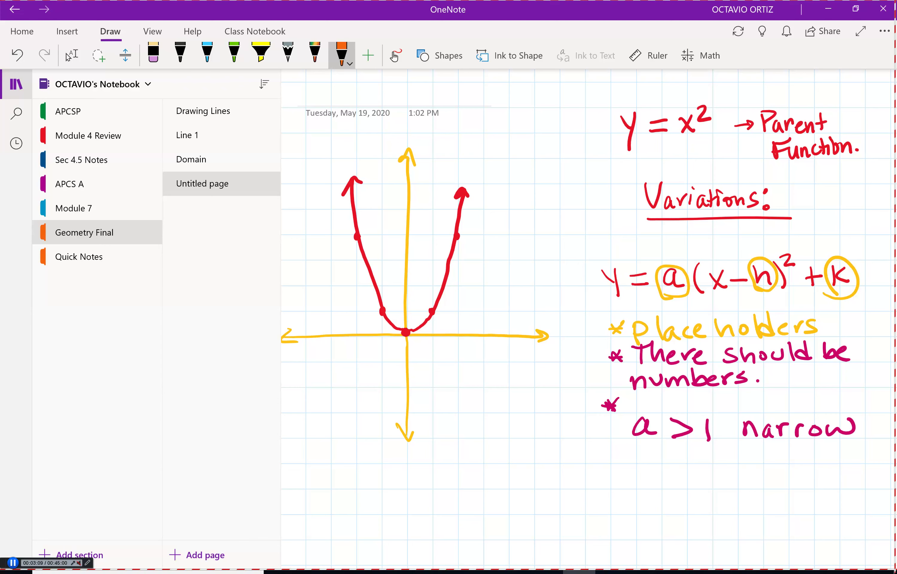
pyautogui.moveTo(403, 327)
pyautogui.mouseDown()
pyautogui.moveTo(382, 280)
pyautogui.moveTo(380, 173)
pyautogui.moveTo(390, 183)
pyautogui.mouseUp()
pyautogui.moveTo(402, 327)
pyautogui.mouseDown()
pyautogui.moveTo(419, 313)
pyautogui.moveTo(430, 184)
pyautogui.moveTo(439, 186)
pyautogui.mouseUp()
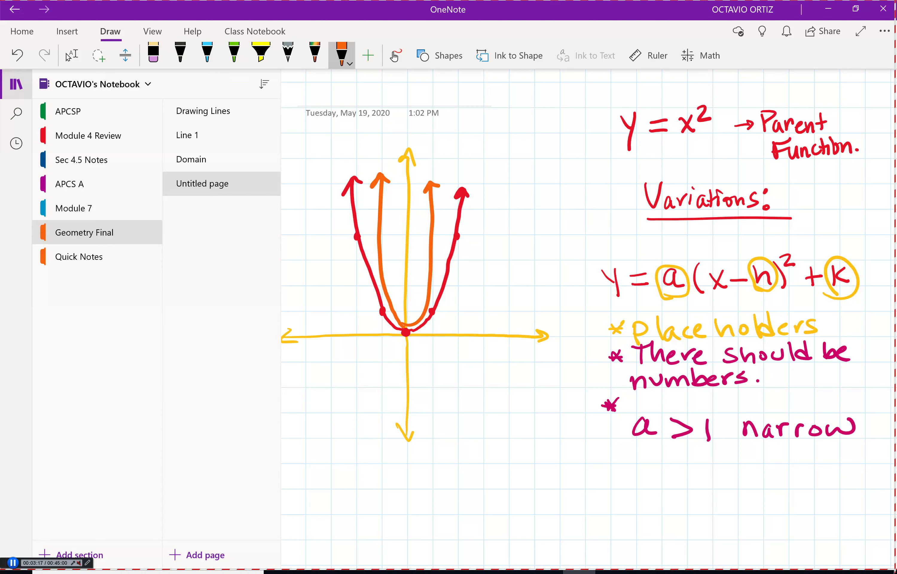
# Step: Handwrite "a < 1 wide" in red ink below the "a > 1 narrow" note
pyautogui.click(342, 55)
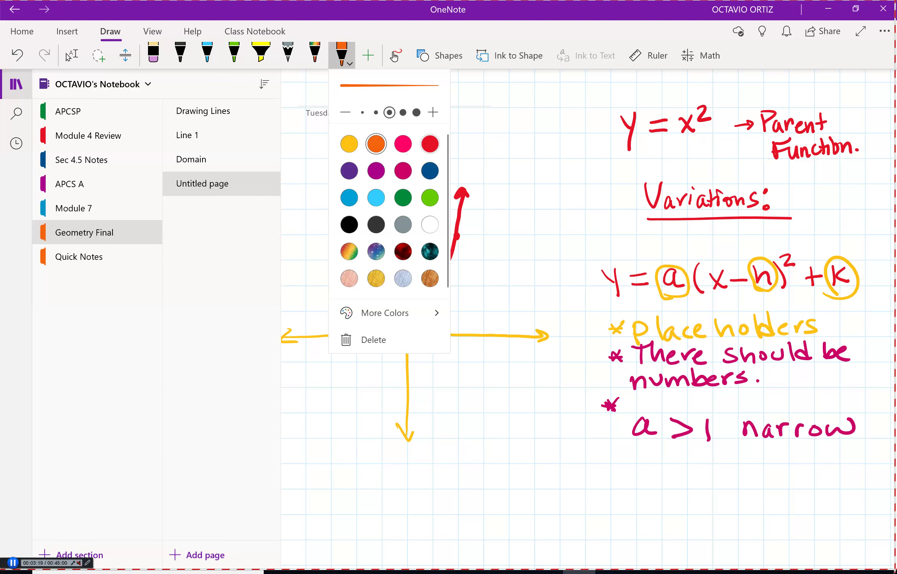
pyautogui.click(430, 144)
pyautogui.moveTo(648, 474); pyautogui.dragTo(660, 490)
pyautogui.moveTo(676, 470); pyautogui.dragTo(667, 488)
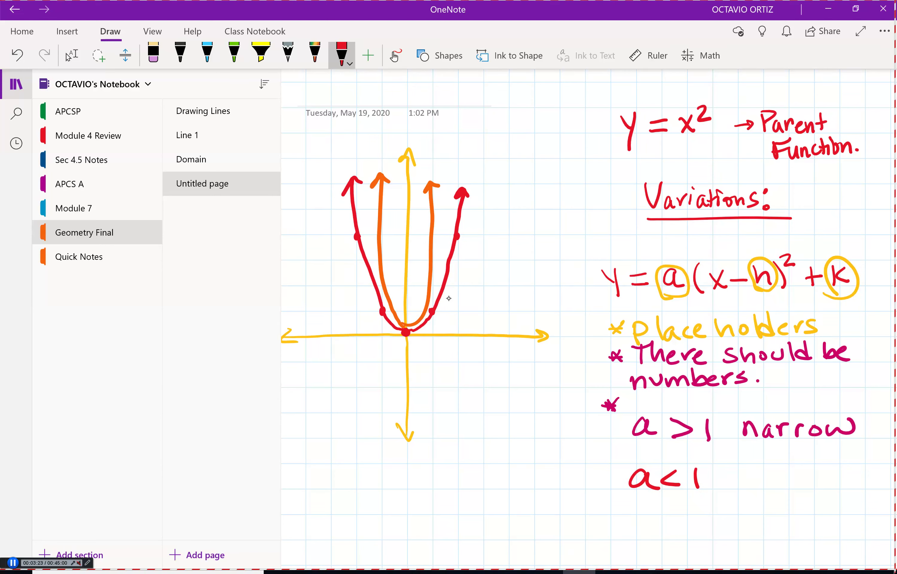
pyautogui.moveTo(739, 473)
pyautogui.mouseDown()
pyautogui.moveTo(767, 473)
pyautogui.moveTo(778, 487)
pyautogui.moveTo(805, 466)
pyautogui.moveTo(823, 487)
pyautogui.mouseUp()
# Step: Draw a wide dark blue parabola with arrowheads around the red one and smooth its bottom at the origin
pyautogui.click(342, 55)
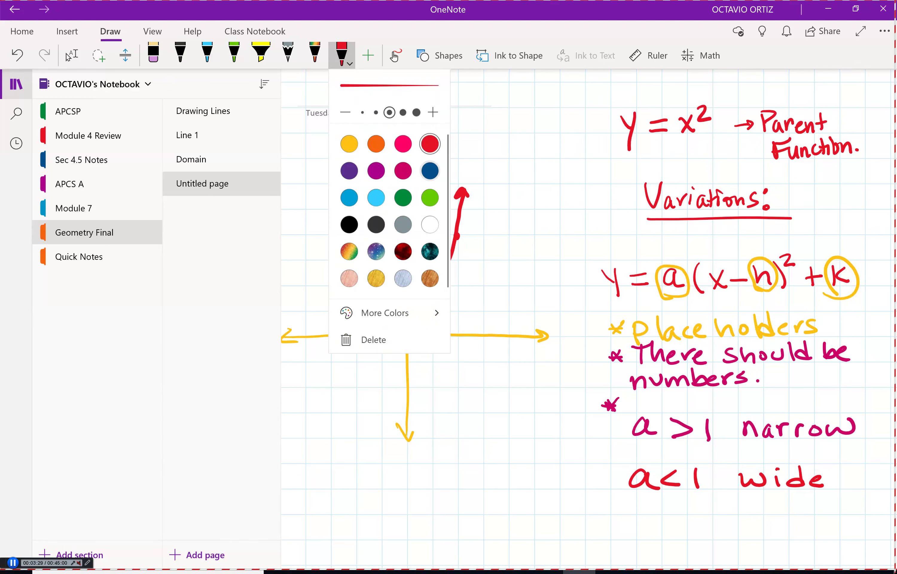
pyautogui.click(429, 171)
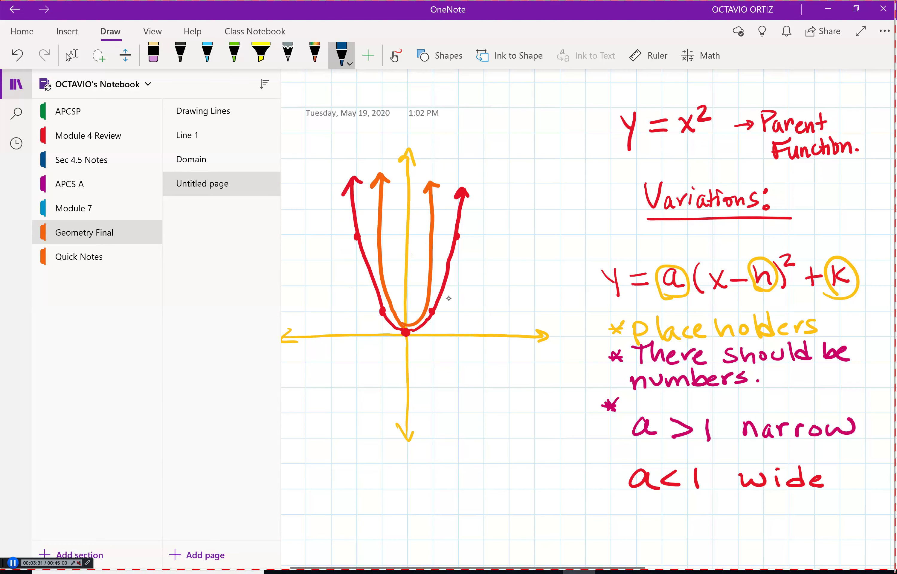
pyautogui.moveTo(410, 333)
pyautogui.mouseDown()
pyautogui.moveTo(453, 331)
pyautogui.moveTo(521, 288)
pyautogui.moveTo(576, 205)
pyautogui.mouseUp()
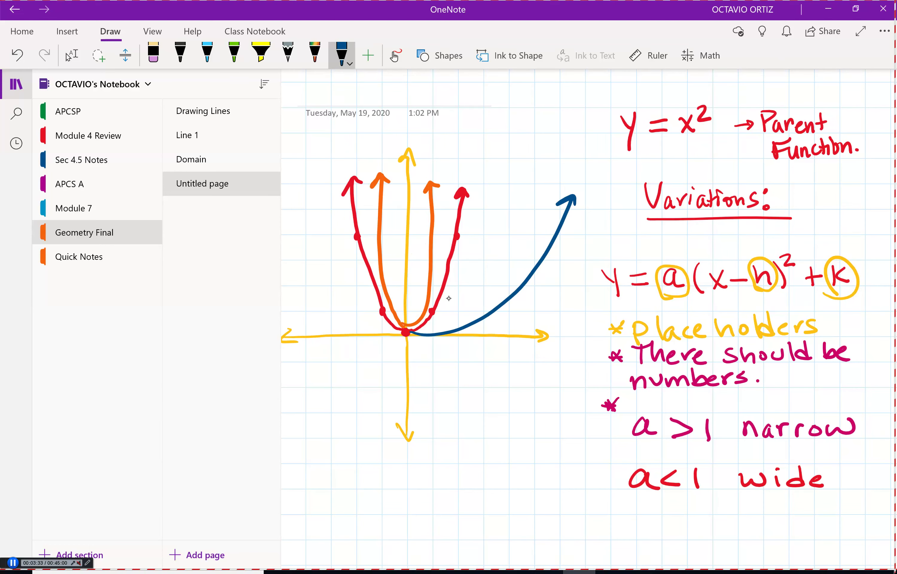
pyautogui.moveTo(407, 333)
pyautogui.mouseDown()
pyautogui.moveTo(371, 332)
pyautogui.moveTo(318, 277)
pyautogui.moveTo(288, 162)
pyautogui.moveTo(307, 163)
pyautogui.mouseUp()
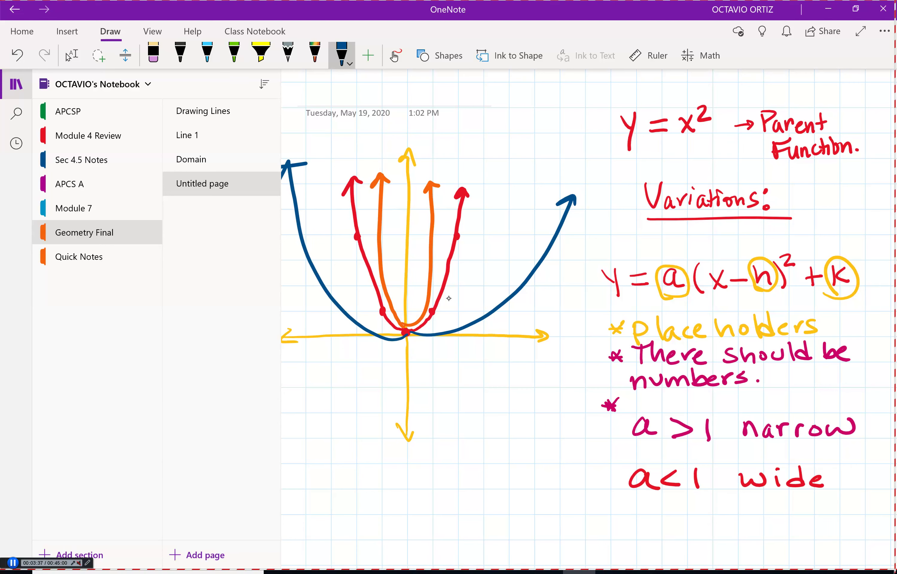
pyautogui.moveTo(378, 333); pyautogui.dragTo(427, 335)
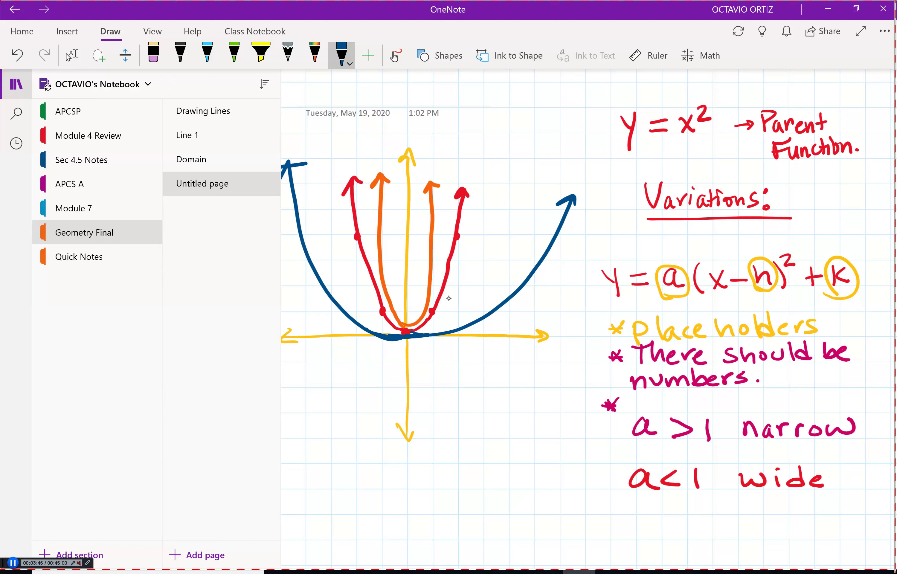
pyautogui.click(264, 84)
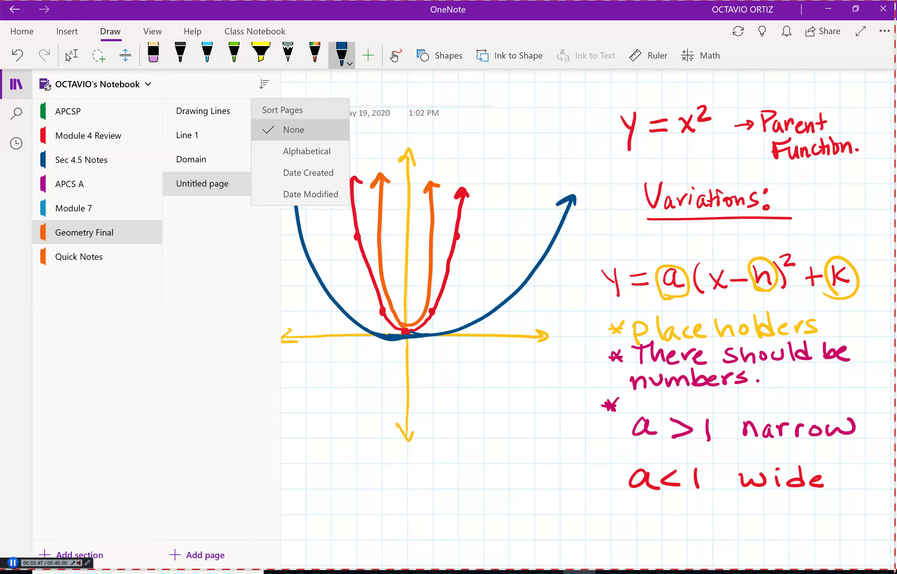
pyautogui.press('Escape')
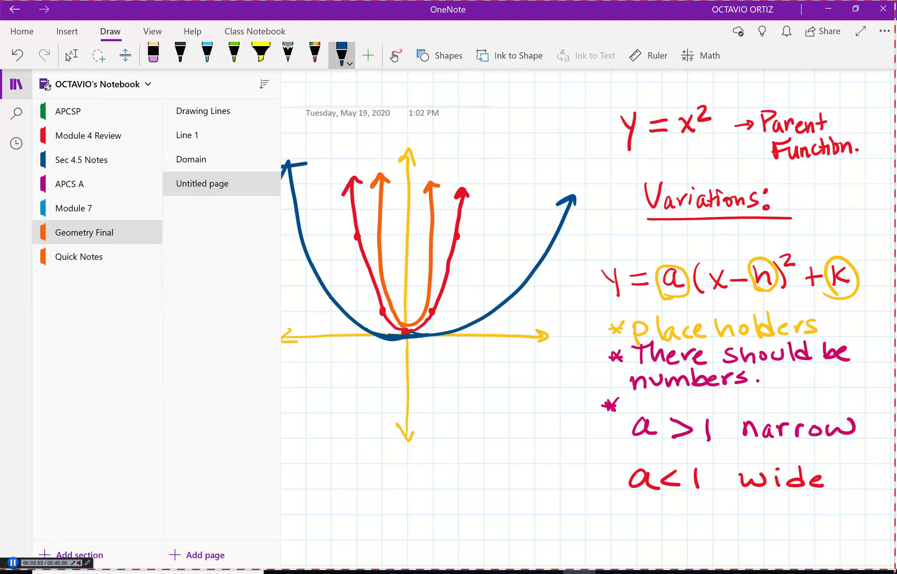
# Step: Handwrite "a < 0 upside down" in orange ink below the "a < 1 wide" note
pyautogui.click(341, 55)
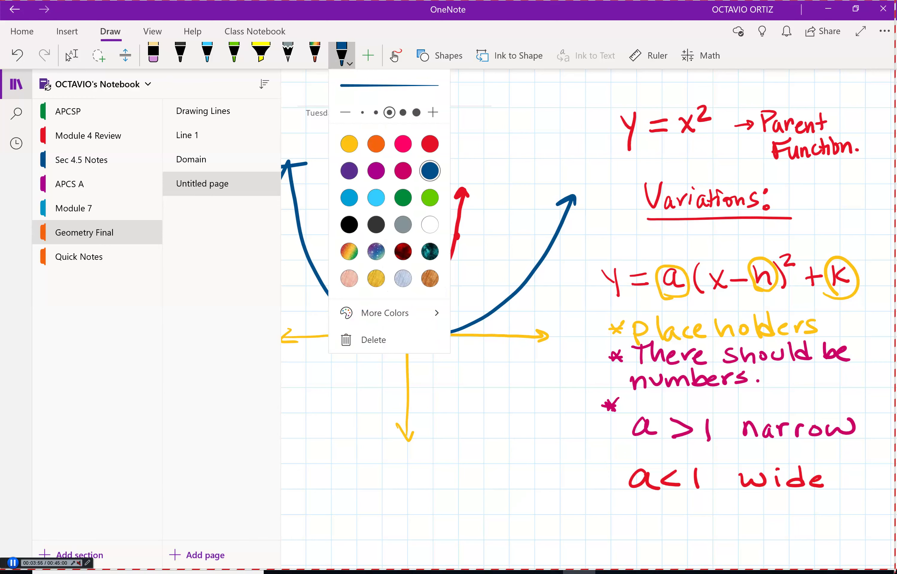
pyautogui.click(376, 143)
pyautogui.click(448, 298)
pyautogui.moveTo(650, 521); pyautogui.dragTo(651, 534)
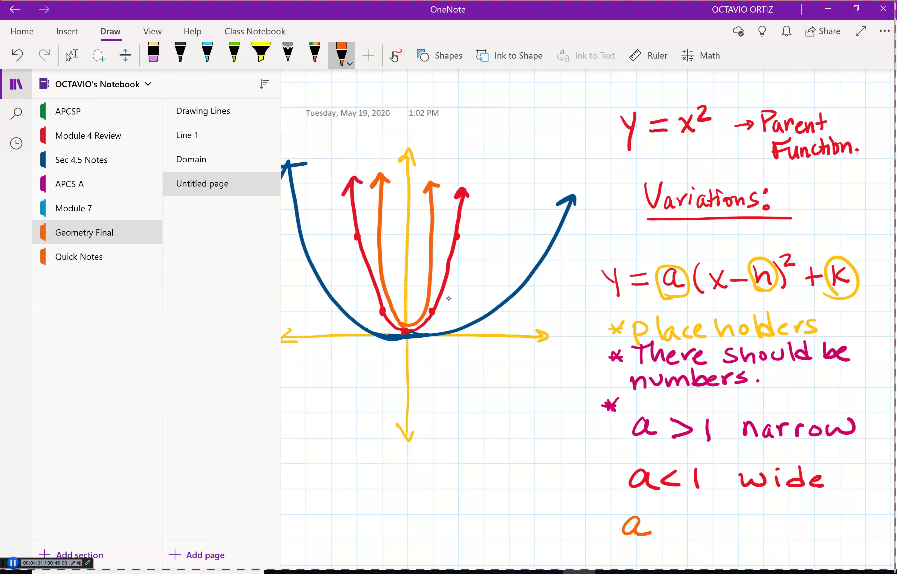
pyautogui.moveTo(679, 516)
pyautogui.mouseDown()
pyautogui.moveTo(673, 534)
pyautogui.moveTo(681, 538)
pyautogui.moveTo(691, 522)
pyautogui.mouseUp()
pyautogui.moveTo(745, 520)
pyautogui.mouseDown()
pyautogui.moveTo(749, 531)
pyautogui.moveTo(759, 519)
pyautogui.mouseUp()
pyautogui.moveTo(762, 523); pyautogui.dragTo(779, 534)
pyautogui.moveTo(797, 523); pyautogui.dragTo(799, 534)
pyautogui.click(798, 518)
pyautogui.moveTo(813, 514); pyautogui.dragTo(801, 532)
pyautogui.moveTo(820, 530); pyautogui.dragTo(837, 537)
pyautogui.moveTo(755, 539)
pyautogui.mouseDown()
pyautogui.moveTo(756, 554)
pyautogui.moveTo(739, 557)
pyautogui.moveTo(769, 548)
pyautogui.mouseUp()
pyautogui.moveTo(779, 546); pyautogui.dragTo(803, 543)
pyautogui.moveTo(806, 545); pyautogui.dragTo(820, 556)
# Step: Draw a purple upside-down parabola with arrowheads below the origin labeled "a < 0", and label the wide blue parabola "a < 1"
pyautogui.click(341, 54)
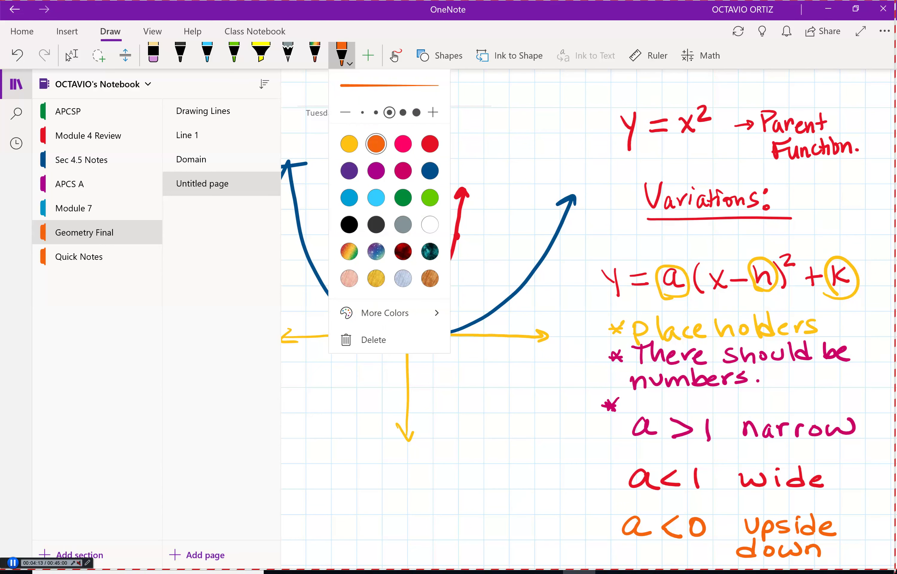
pyautogui.click(376, 170)
pyautogui.click(449, 298)
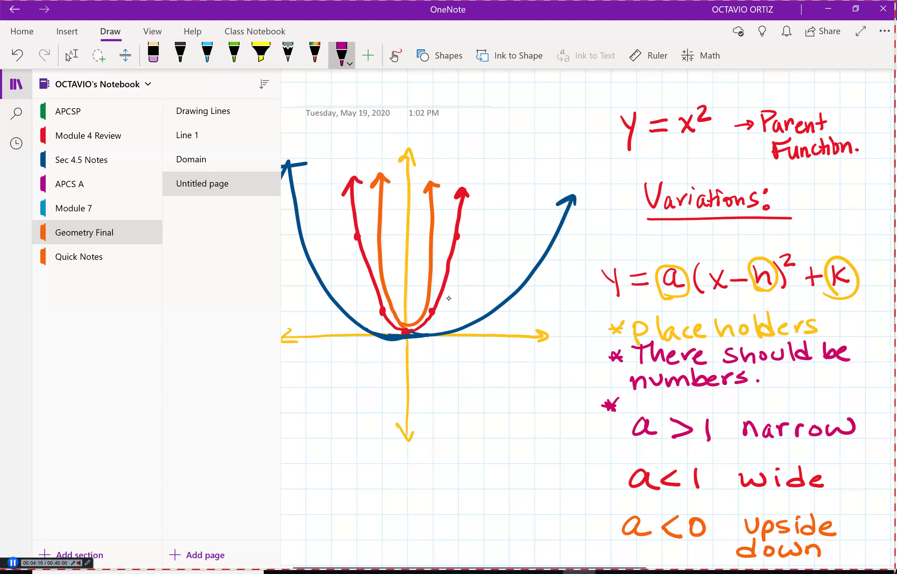
pyautogui.moveTo(350, 452)
pyautogui.mouseDown()
pyautogui.moveTo(362, 399)
pyautogui.moveTo(411, 337)
pyautogui.moveTo(456, 414)
pyautogui.moveTo(449, 436)
pyautogui.moveTo(479, 431)
pyautogui.moveTo(364, 448)
pyautogui.moveTo(360, 484)
pyautogui.moveTo(396, 486)
pyautogui.moveTo(401, 469)
pyautogui.mouseUp()
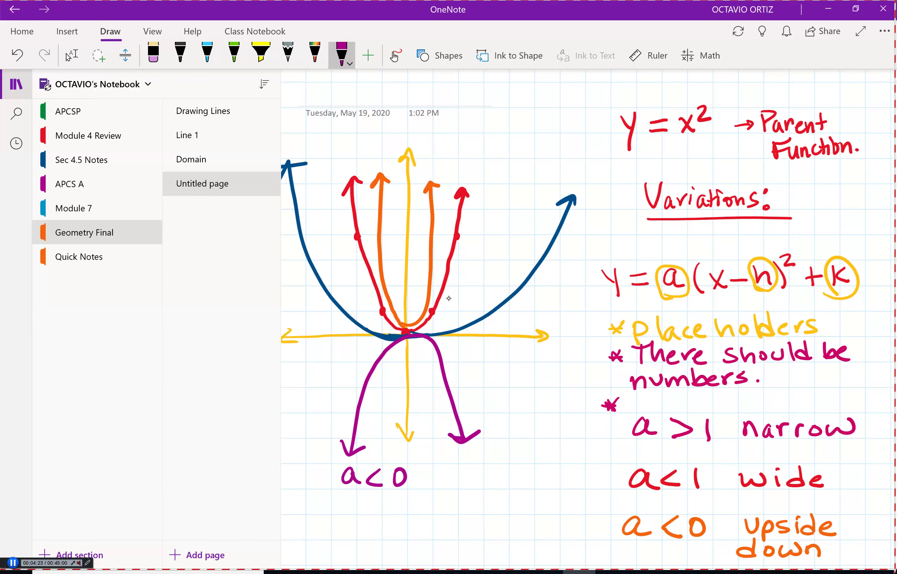
pyautogui.moveTo(562, 169)
pyautogui.mouseDown()
pyautogui.moveTo(581, 166)
pyautogui.moveTo(600, 184)
pyautogui.mouseUp()
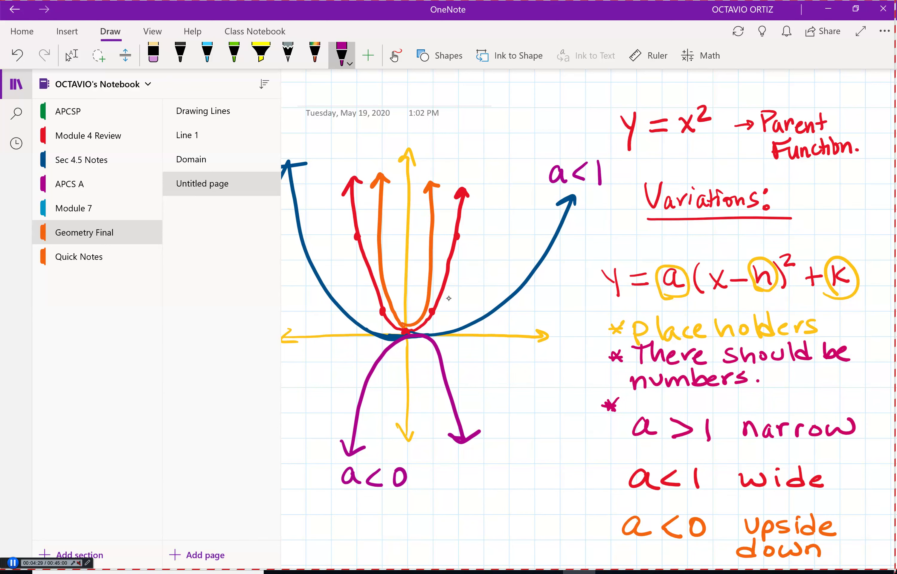
# Step: Handwrite "non negative" in purple with an arrow pointing to the "a < 1 wide" note
pyautogui.moveTo(592, 479)
pyautogui.mouseDown()
pyautogui.moveTo(608, 481)
pyautogui.moveTo(604, 487)
pyautogui.mouseUp()
pyautogui.moveTo(545, 460)
pyautogui.mouseDown()
pyautogui.moveTo(557, 471)
pyautogui.moveTo(563, 463)
pyautogui.mouseUp()
pyautogui.moveTo(571, 461); pyautogui.dragTo(582, 469)
pyautogui.moveTo(527, 479); pyautogui.dragTo(536, 488)
pyautogui.moveTo(548, 479); pyautogui.dragTo(551, 487)
pyautogui.moveTo(562, 479)
pyautogui.mouseDown()
pyautogui.moveTo(553, 496)
pyautogui.moveTo(577, 488)
pyautogui.mouseUp()
pyautogui.moveTo(572, 481); pyautogui.dragTo(580, 480)
pyautogui.moveTo(582, 480); pyautogui.dragTo(599, 491)
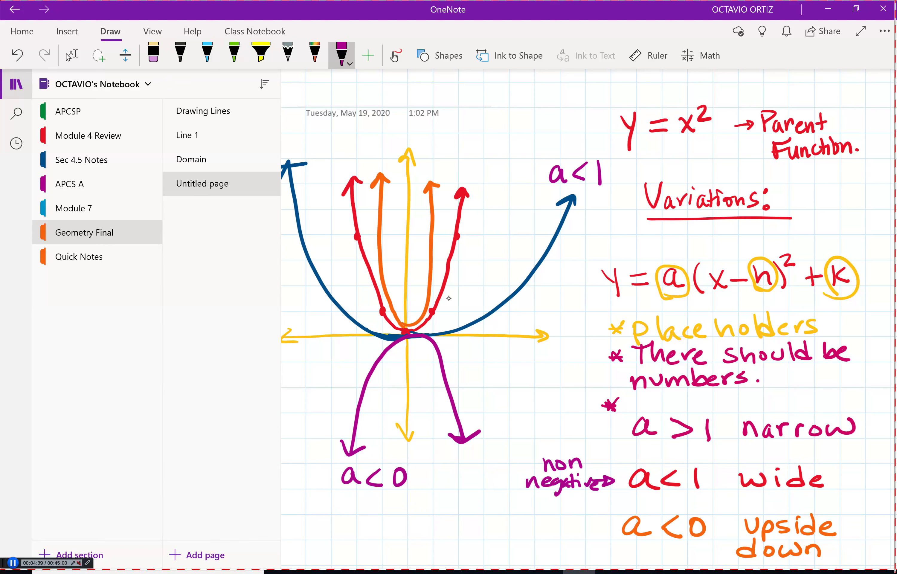
# Step: Label the narrow orange parabola "a > 1" and the red one "a = 1" in purple, and add an arrow from "a < 1" to y = x²
pyautogui.moveTo(431, 171); pyautogui.dragTo(459, 146)
pyautogui.moveTo(447, 148)
pyautogui.mouseDown()
pyautogui.moveTo(460, 146)
pyautogui.moveTo(453, 156)
pyautogui.moveTo(470, 130)
pyautogui.moveTo(482, 142)
pyautogui.moveTo(501, 137)
pyautogui.mouseUp()
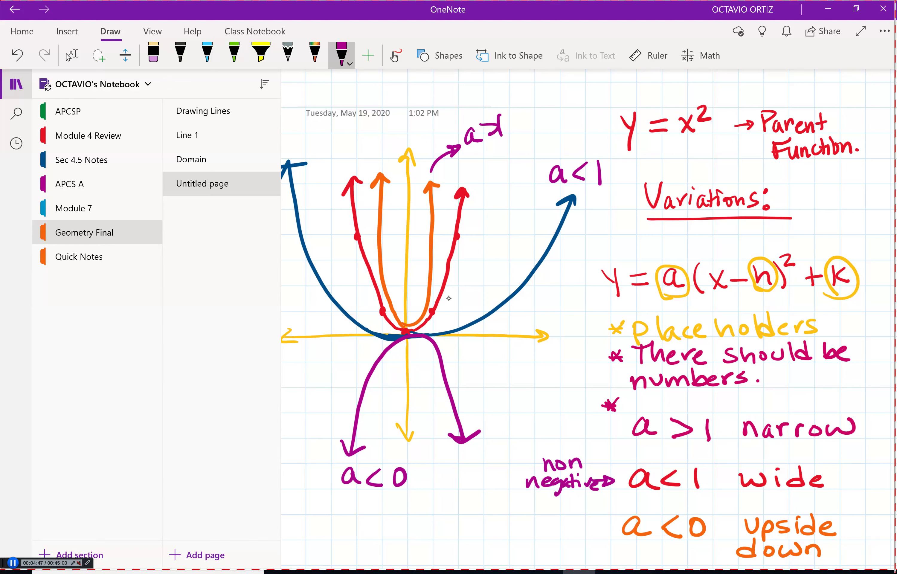
pyautogui.hotkey('ctrl', 'z')
pyautogui.moveTo(506, 111); pyautogui.dragTo(509, 131)
pyautogui.moveTo(486, 176)
pyautogui.mouseDown()
pyautogui.moveTo(492, 187)
pyautogui.moveTo(503, 174)
pyautogui.moveTo(518, 176)
pyautogui.moveTo(600, 118)
pyautogui.moveTo(595, 126)
pyautogui.mouseUp()
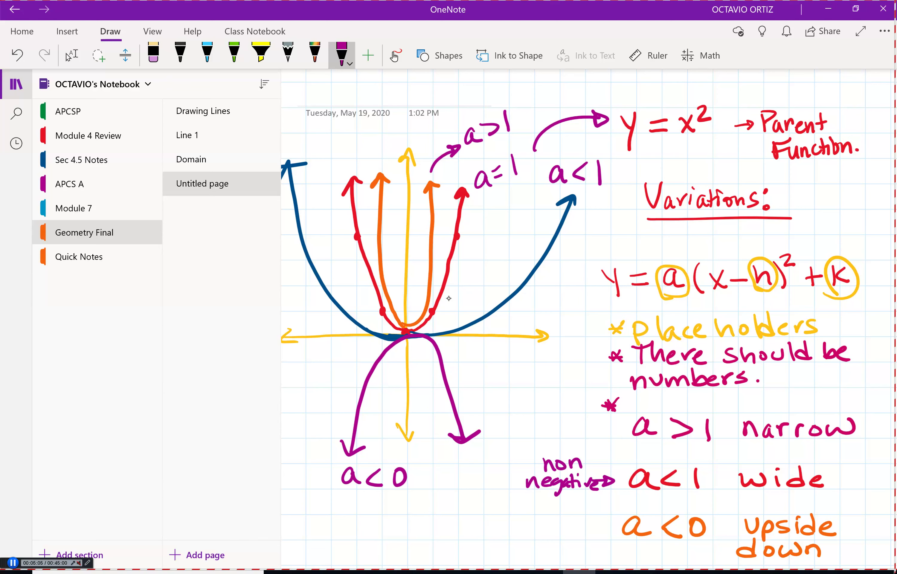
# Step: Underline "narrow" and "wide" in purple, and circle "upside down" and the equation y = a(x−h)² + k
pyautogui.moveTo(741, 444); pyautogui.dragTo(845, 438)
pyautogui.moveTo(735, 492); pyautogui.dragTo(824, 489)
pyautogui.moveTo(727, 532)
pyautogui.mouseDown()
pyautogui.moveTo(836, 515)
pyautogui.moveTo(721, 527)
pyautogui.mouseUp()
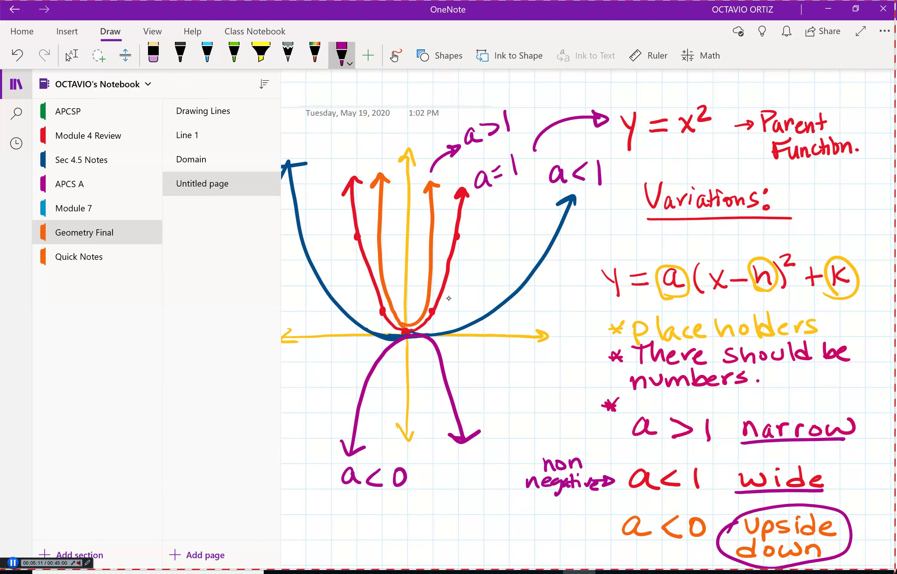
pyautogui.moveTo(597, 299)
pyautogui.mouseDown()
pyautogui.moveTo(745, 313)
pyautogui.moveTo(820, 243)
pyautogui.moveTo(625, 301)
pyautogui.mouseUp()
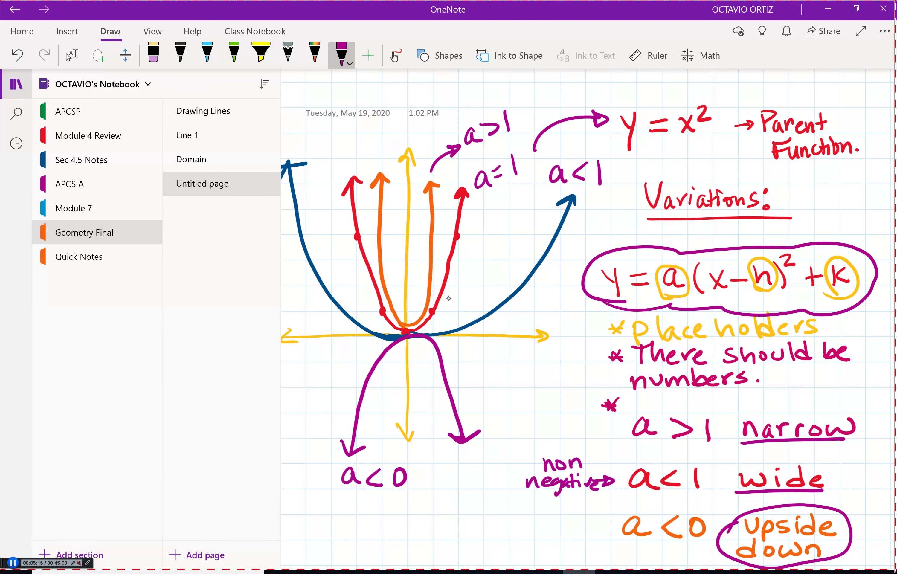
# Step: Draw a second pair of purple coordinate axes with arrowheads in the blank area below the first graph
pyautogui.scroll(-4, 448, 299)
pyautogui.scroll(-1, 449, 299)
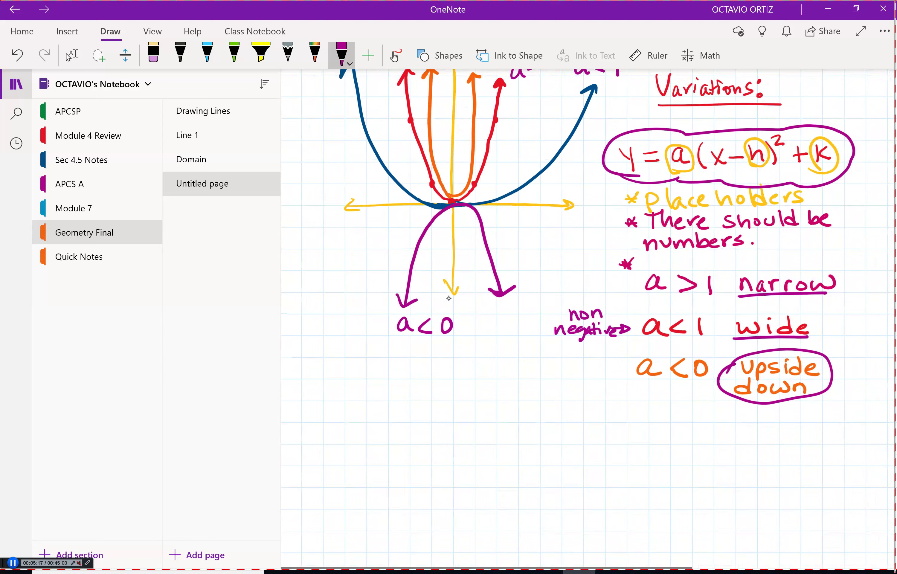
pyautogui.hscroll(2, 448, 299)
pyautogui.click(71, 56)
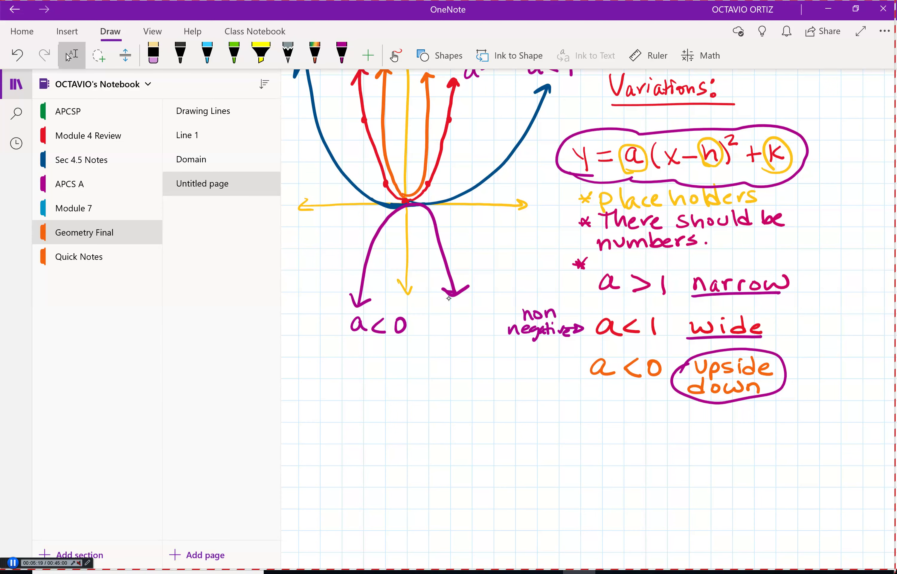
pyautogui.scroll(-2, 449, 299)
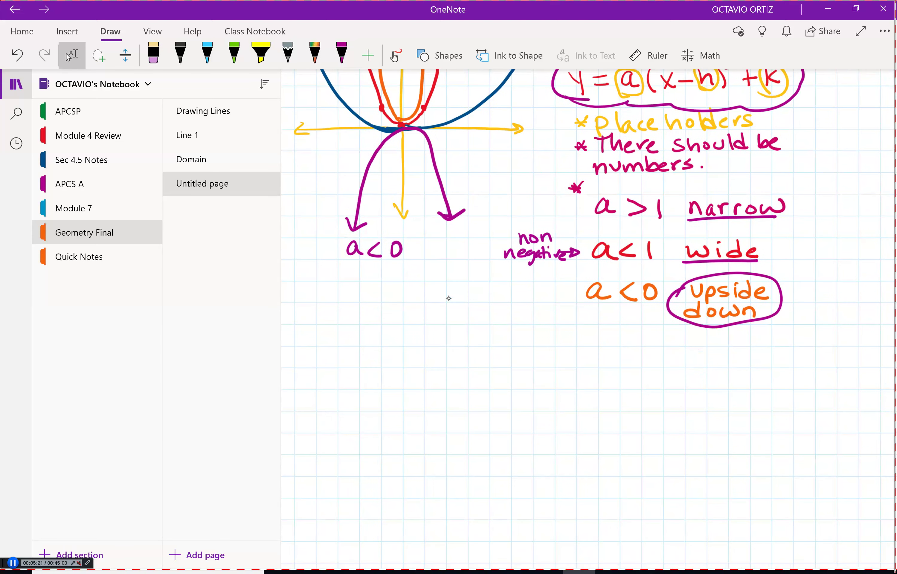
pyautogui.hscroll(-1, 448, 298)
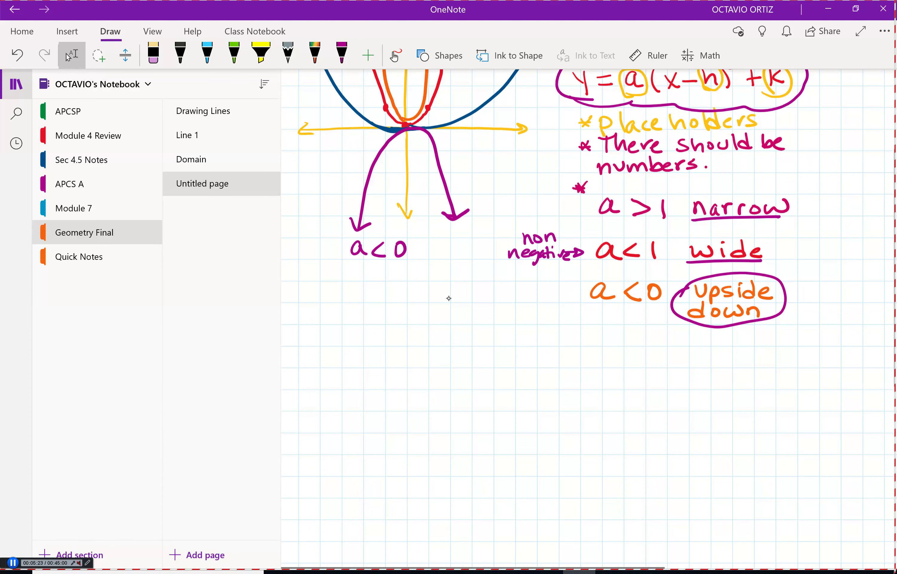
pyautogui.moveTo(386, 506); pyautogui.dragTo(390, 471)
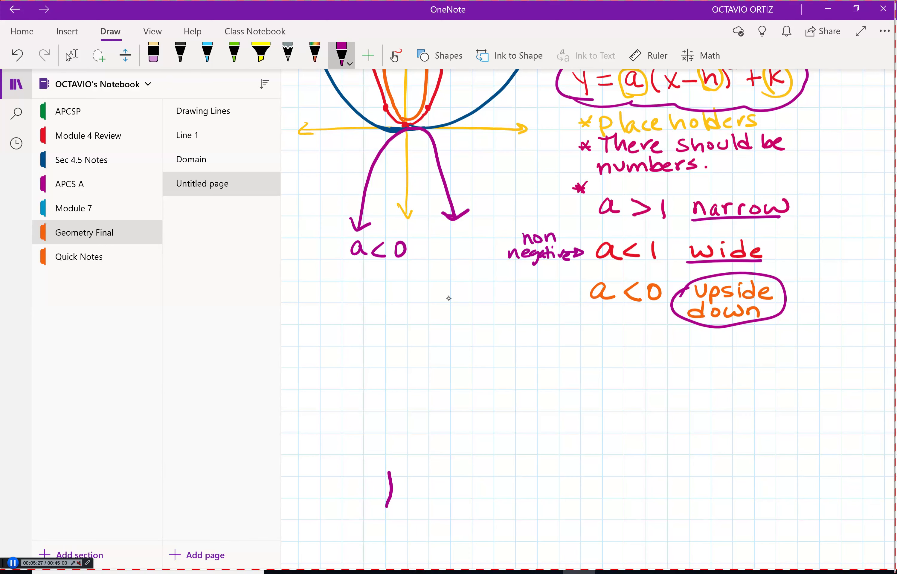
pyautogui.hotkey('ctrl', 'z')
pyautogui.moveTo(428, 531)
pyautogui.mouseDown()
pyautogui.moveTo(422, 371)
pyautogui.moveTo(432, 364)
pyautogui.moveTo(426, 527)
pyautogui.moveTo(433, 523)
pyautogui.mouseUp()
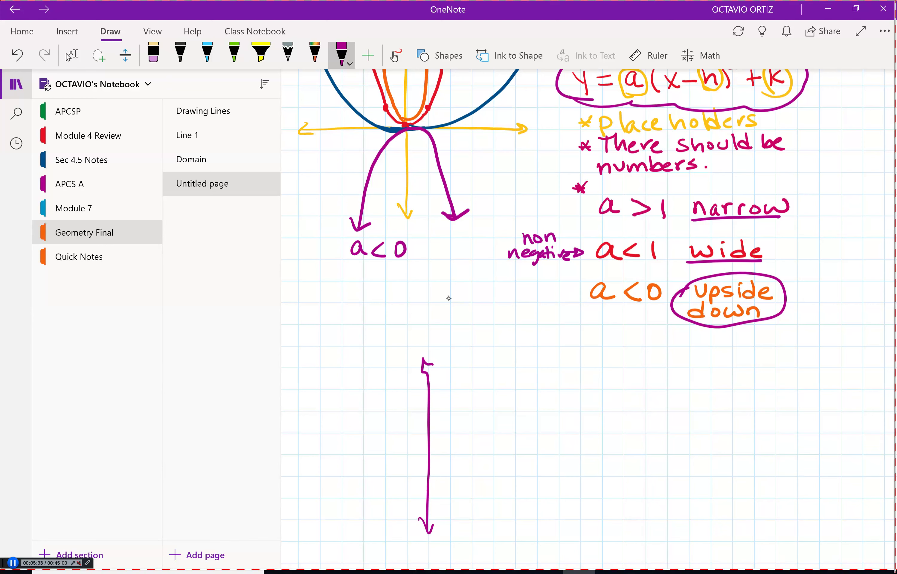
pyautogui.moveTo(321, 455); pyautogui.dragTo(505, 458)
pyautogui.moveTo(497, 453)
pyautogui.mouseDown()
pyautogui.moveTo(509, 458)
pyautogui.moveTo(498, 466)
pyautogui.mouseUp()
pyautogui.moveTo(324, 446); pyautogui.dragTo(325, 461)
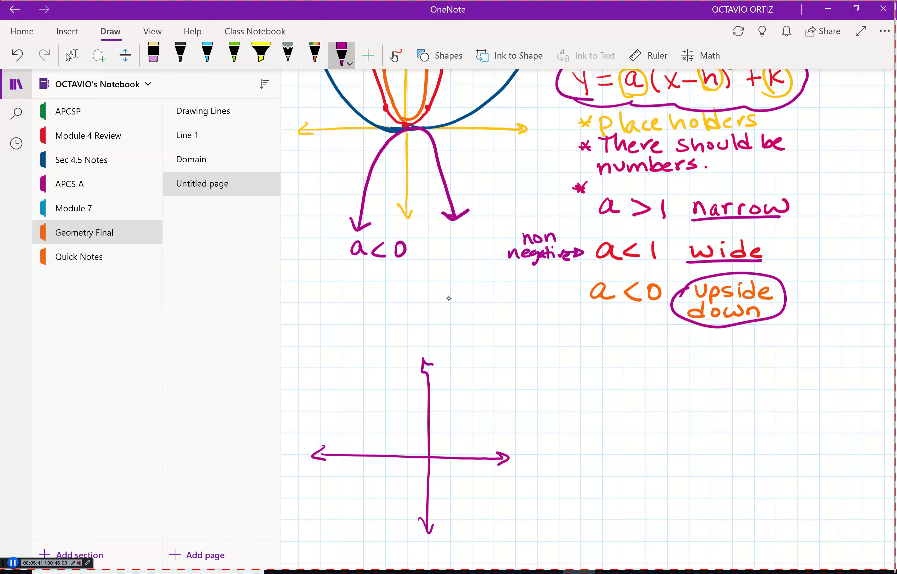
# Step: Handwrite "vertex: (h, k)" in orange ink below the "a < 0 upside down" note
pyautogui.click(342, 55)
pyautogui.click(376, 144)
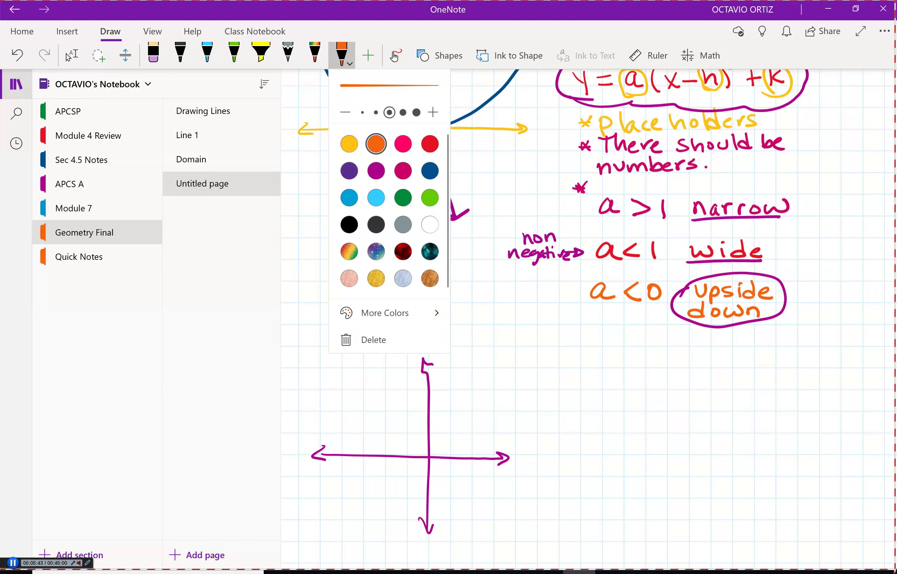
pyautogui.press('Escape')
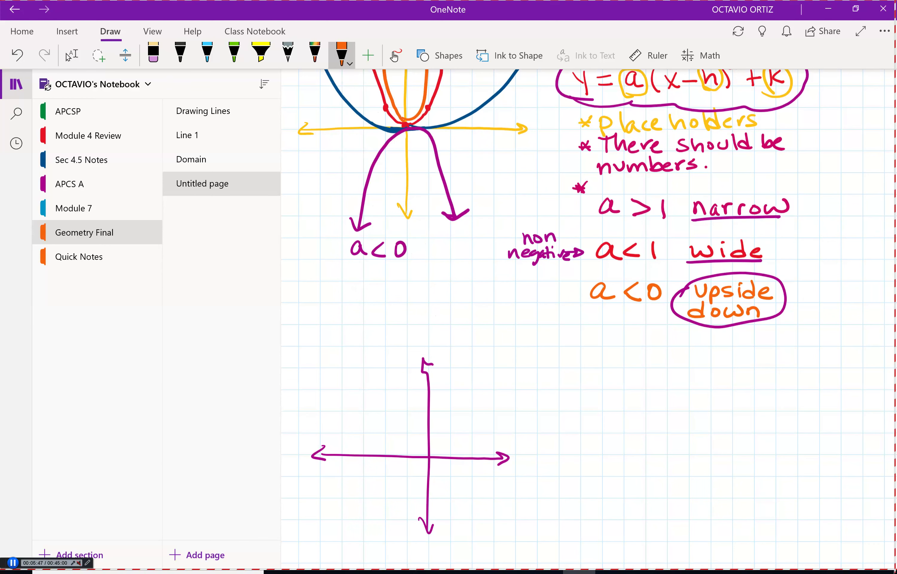
pyautogui.moveTo(565, 371)
pyautogui.mouseDown()
pyautogui.moveTo(606, 383)
pyautogui.moveTo(621, 375)
pyautogui.mouseUp()
pyautogui.moveTo(632, 367); pyautogui.dragTo(640, 389)
pyautogui.click(651, 381)
pyautogui.moveTo(625, 379); pyautogui.dragTo(666, 388)
pyautogui.moveTo(670, 373)
pyautogui.mouseDown()
pyautogui.moveTo(684, 390)
pyautogui.moveTo(668, 388)
pyautogui.mouseUp()
pyautogui.moveTo(699, 370)
pyautogui.mouseDown()
pyautogui.moveTo(740, 364)
pyautogui.moveTo(744, 395)
pyautogui.moveTo(753, 365)
pyautogui.moveTo(757, 385)
pyautogui.moveTo(806, 388)
pyautogui.mouseUp()
pyautogui.moveTo(821, 370)
pyautogui.mouseDown()
pyautogui.moveTo(811, 375)
pyautogui.moveTo(826, 382)
pyautogui.mouseUp()
pyautogui.moveTo(835, 361)
pyautogui.mouseDown()
pyautogui.moveTo(842, 382)
pyautogui.moveTo(835, 388)
pyautogui.mouseUp()
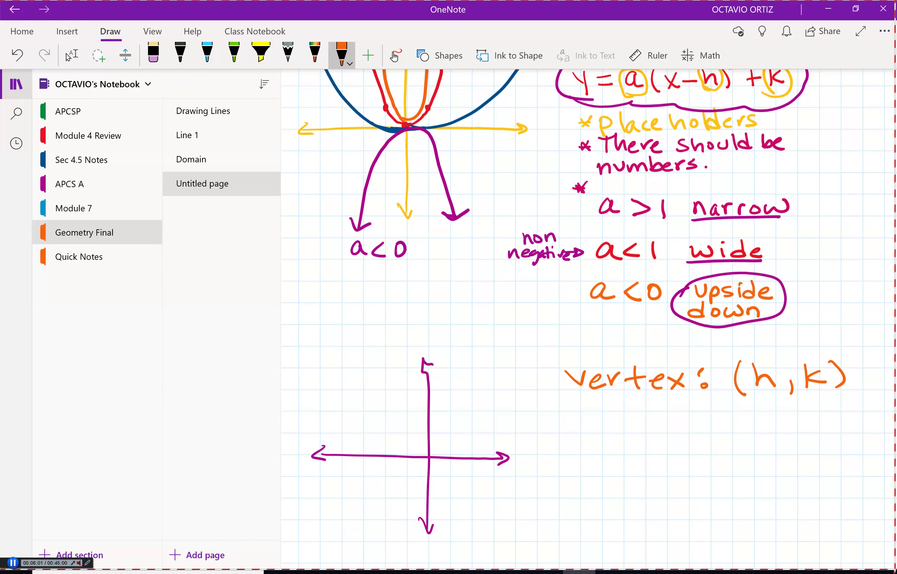
# Step: Handwrite the starred note "Point where parabola changes direction" in orange below the vertex heading
pyautogui.moveTo(583, 425)
pyautogui.mouseDown()
pyautogui.moveTo(592, 416)
pyautogui.moveTo(592, 426)
pyautogui.mouseUp()
pyautogui.moveTo(581, 421)
pyautogui.mouseDown()
pyautogui.moveTo(608, 434)
pyautogui.moveTo(607, 424)
pyautogui.mouseUp()
pyautogui.moveTo(633, 423)
pyautogui.mouseDown()
pyautogui.moveTo(628, 431)
pyautogui.moveTo(633, 422)
pyautogui.mouseUp()
pyautogui.moveTo(640, 420)
pyautogui.mouseDown()
pyautogui.moveTo(641, 432)
pyautogui.moveTo(657, 432)
pyautogui.mouseUp()
pyautogui.moveTo(666, 414)
pyautogui.mouseDown()
pyautogui.moveTo(669, 432)
pyautogui.moveTo(676, 422)
pyautogui.mouseUp()
pyautogui.moveTo(639, 412); pyautogui.dragTo(641, 413)
pyautogui.moveTo(695, 423)
pyautogui.mouseDown()
pyautogui.moveTo(705, 433)
pyautogui.moveTo(715, 419)
pyautogui.mouseUp()
pyautogui.moveTo(726, 419)
pyautogui.mouseDown()
pyautogui.moveTo(725, 433)
pyautogui.moveTo(738, 433)
pyautogui.mouseUp()
pyautogui.moveTo(742, 427); pyautogui.dragTo(765, 431)
pyautogui.moveTo(771, 426); pyautogui.dragTo(789, 433)
pyautogui.moveTo(611, 448); pyautogui.dragTo(613, 471)
pyautogui.moveTo(613, 452); pyautogui.dragTo(645, 457)
pyautogui.moveTo(647, 452)
pyautogui.mouseDown()
pyautogui.moveTo(689, 455)
pyautogui.moveTo(703, 445)
pyautogui.mouseUp()
pyautogui.moveTo(717, 439)
pyautogui.mouseDown()
pyautogui.moveTo(717, 456)
pyautogui.moveTo(770, 455)
pyautogui.mouseUp()
pyautogui.moveTo(778, 441); pyautogui.dragTo(805, 455)
pyautogui.moveTo(807, 447)
pyautogui.mouseDown()
pyautogui.moveTo(827, 467)
pyautogui.moveTo(848, 452)
pyautogui.mouseUp()
pyautogui.moveTo(859, 440); pyautogui.dragTo(849, 455)
pyautogui.moveTo(650, 460); pyautogui.dragTo(645, 466)
pyautogui.moveTo(643, 467)
pyautogui.mouseDown()
pyautogui.moveTo(653, 481)
pyautogui.moveTo(672, 465)
pyautogui.mouseUp()
pyautogui.moveTo(676, 471); pyautogui.dragTo(693, 476)
pyautogui.moveTo(707, 459); pyautogui.dragTo(708, 475)
pyautogui.moveTo(700, 470); pyautogui.dragTo(717, 476)
pyautogui.moveTo(729, 467); pyautogui.dragTo(755, 477)
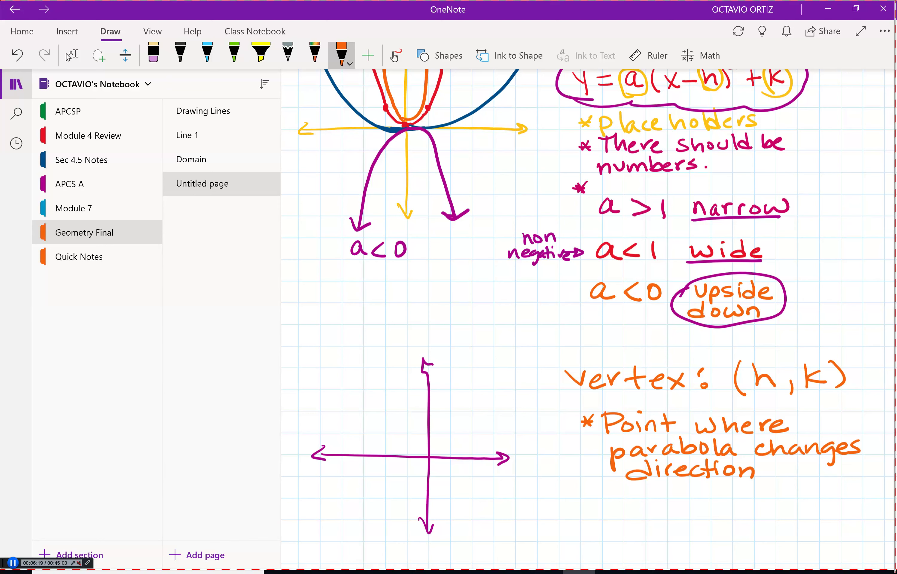
# Step: Draw a small dark blue upward parabola left of the new y-axis and label its lowest point "vertex" with an arrow
pyautogui.click(342, 56)
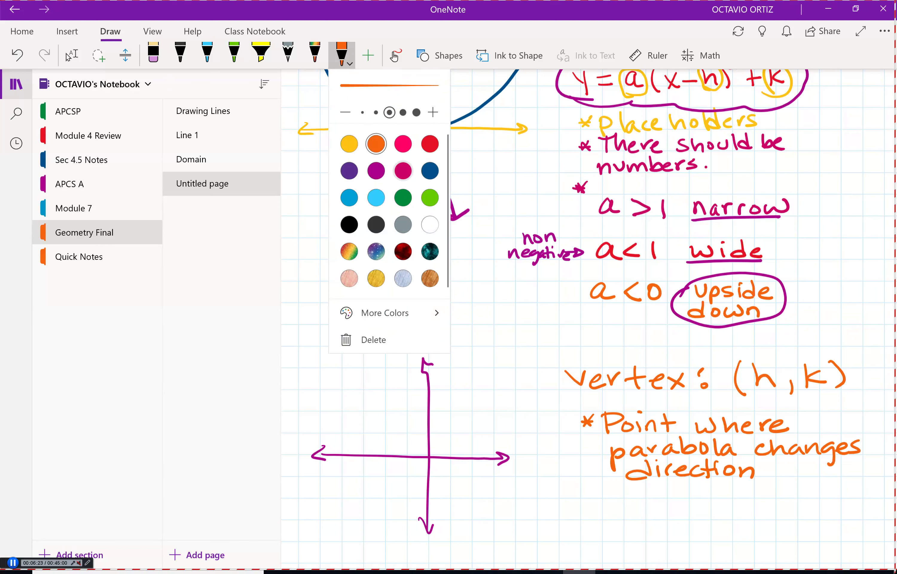
pyautogui.click(430, 171)
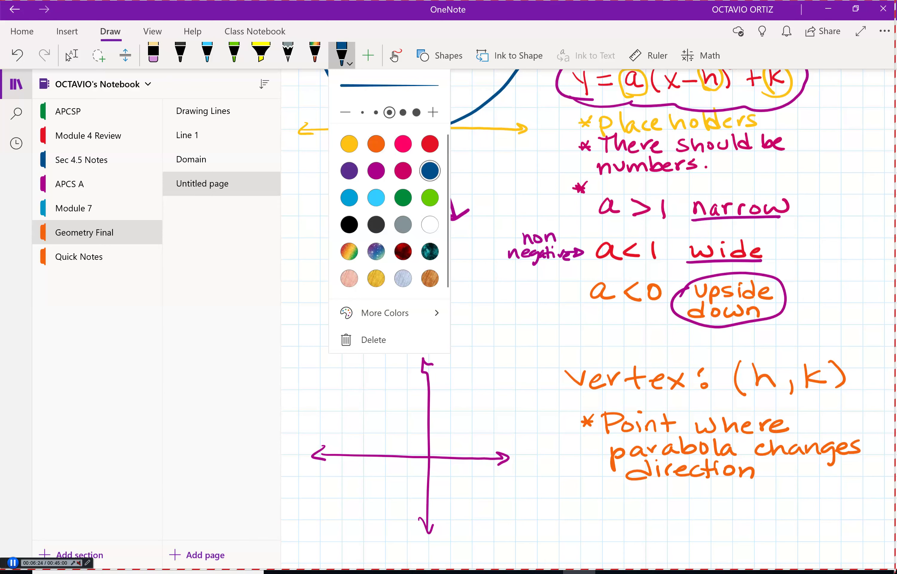
pyautogui.click(449, 298)
pyautogui.moveTo(337, 303)
pyautogui.mouseDown()
pyautogui.moveTo(352, 369)
pyautogui.moveTo(374, 376)
pyautogui.moveTo(395, 304)
pyautogui.moveTo(400, 312)
pyautogui.moveTo(337, 301)
pyautogui.moveTo(350, 308)
pyautogui.mouseUp()
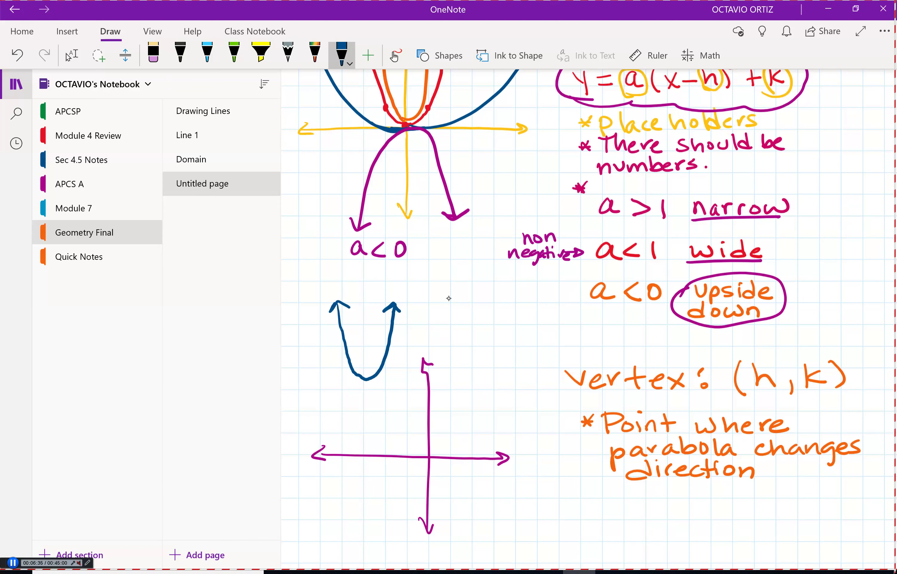
pyautogui.moveTo(368, 385)
pyautogui.mouseDown()
pyautogui.moveTo(364, 412)
pyautogui.moveTo(366, 385)
pyautogui.moveTo(377, 386)
pyautogui.mouseUp()
pyautogui.moveTo(348, 420); pyautogui.dragTo(369, 432)
pyautogui.moveTo(373, 418); pyautogui.dragTo(374, 431)
pyautogui.moveTo(385, 410)
pyautogui.mouseDown()
pyautogui.moveTo(386, 429)
pyautogui.moveTo(391, 422)
pyautogui.mouseUp()
pyautogui.moveTo(392, 426); pyautogui.dragTo(412, 430)
# Step: Draw a dark blue downward parabola right of the new y-axis and label its highest point "vertex" with an arrow
pyautogui.moveTo(412, 418)
pyautogui.mouseDown()
pyautogui.moveTo(402, 430)
pyautogui.moveTo(454, 410)
pyautogui.moveTo(477, 343)
pyautogui.moveTo(494, 345)
pyautogui.moveTo(513, 424)
pyautogui.moveTo(524, 415)
pyautogui.mouseUp()
pyautogui.moveTo(446, 419); pyautogui.dragTo(460, 427)
pyautogui.moveTo(511, 313)
pyautogui.mouseDown()
pyautogui.moveTo(487, 334)
pyautogui.moveTo(526, 318)
pyautogui.moveTo(535, 328)
pyautogui.mouseUp()
pyautogui.moveTo(535, 321)
pyautogui.mouseDown()
pyautogui.moveTo(550, 329)
pyautogui.moveTo(554, 319)
pyautogui.mouseUp()
pyautogui.moveTo(555, 325); pyautogui.dragTo(563, 327)
pyautogui.moveTo(573, 320)
pyautogui.mouseDown()
pyautogui.moveTo(584, 317)
pyautogui.moveTo(585, 329)
pyautogui.mouseUp()
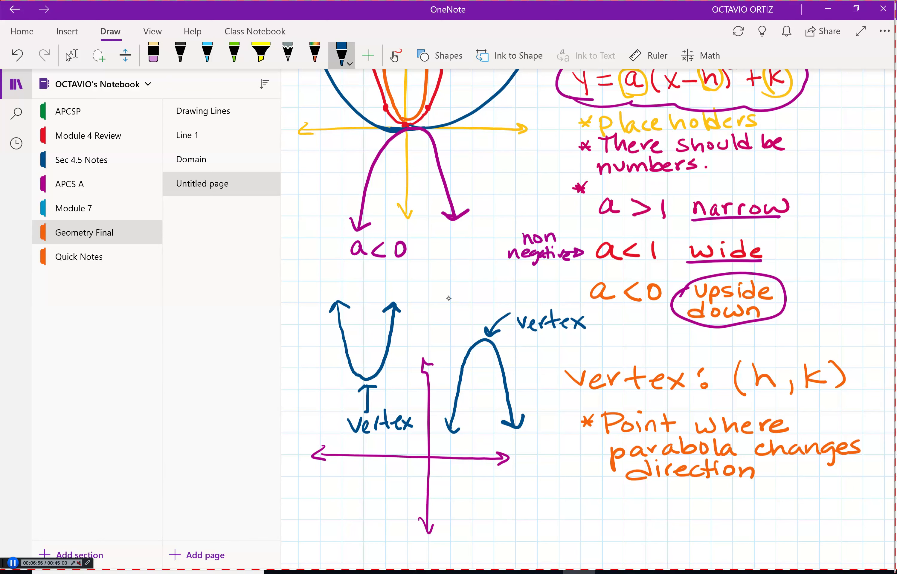
# Step: Erase both small blue parabolas together with their "vertex" labels and arrows
pyautogui.click(153, 56)
pyautogui.click(498, 323)
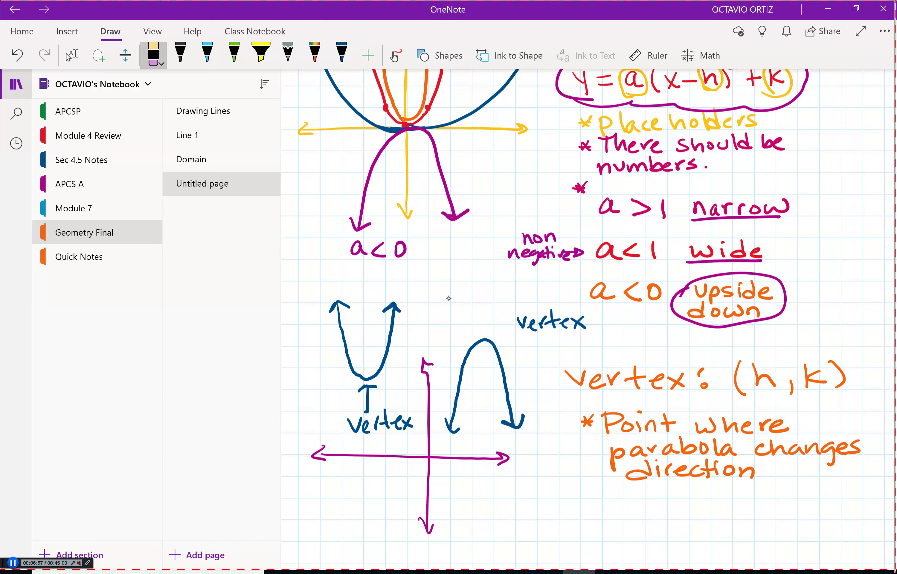
pyautogui.moveTo(517, 321); pyautogui.dragTo(585, 322)
pyautogui.click(470, 358)
pyautogui.click(453, 426)
pyautogui.click(366, 400)
pyautogui.click(367, 388)
pyautogui.moveTo(353, 425); pyautogui.dragTo(407, 423)
pyautogui.click(367, 376)
pyautogui.click(339, 307)
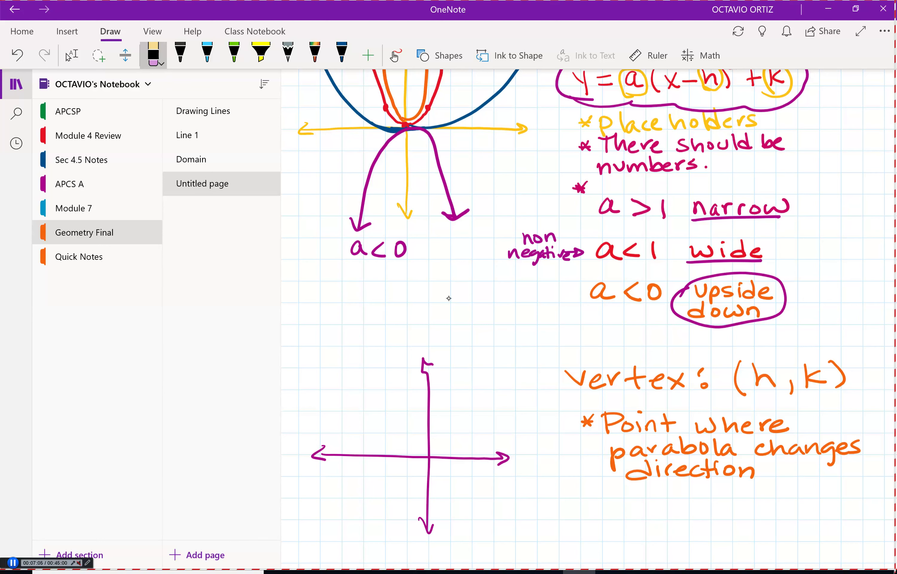
# Step: Draw a dark blue upward parabola from a vertex dot in the second quadrant of the new axes and label it "a = 1" with an arrow
pyautogui.click(342, 55)
pyautogui.click(363, 412)
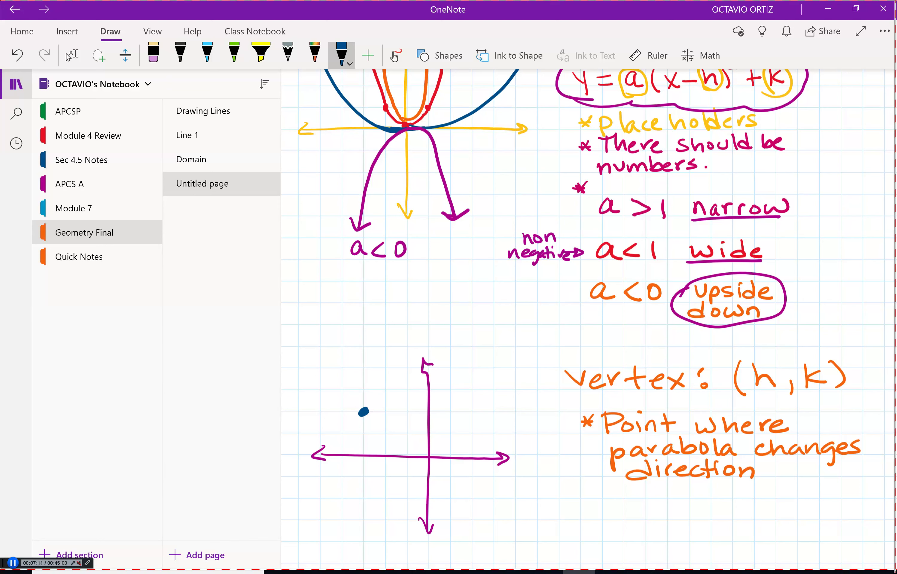
pyautogui.moveTo(364, 412)
pyautogui.mouseDown()
pyautogui.moveTo(338, 388)
pyautogui.moveTo(326, 311)
pyautogui.moveTo(418, 337)
pyautogui.moveTo(417, 322)
pyautogui.mouseUp()
pyautogui.moveTo(406, 330)
pyautogui.mouseDown()
pyautogui.moveTo(418, 321)
pyautogui.moveTo(431, 328)
pyautogui.moveTo(451, 307)
pyautogui.moveTo(444, 315)
pyautogui.mouseUp()
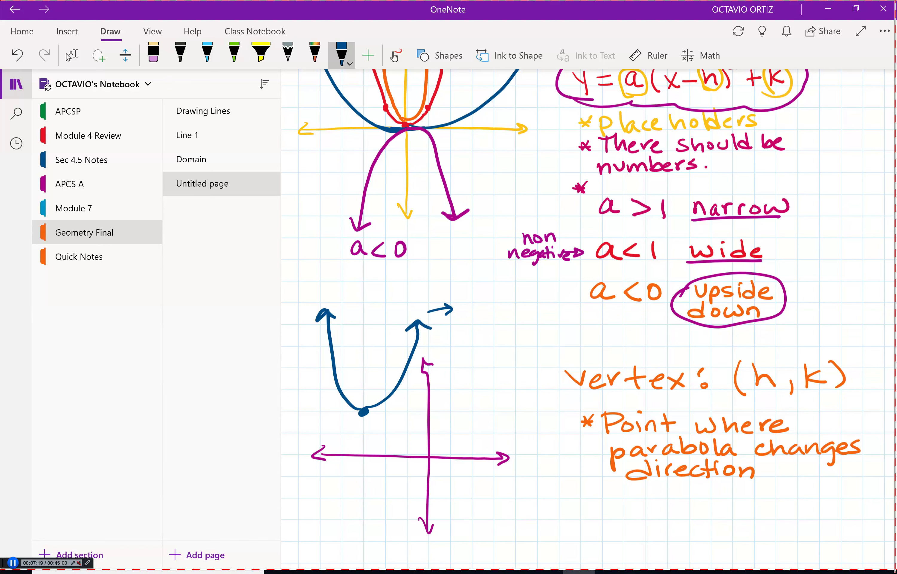
pyautogui.moveTo(470, 312); pyautogui.dragTo(471, 324)
pyautogui.moveTo(476, 315); pyautogui.dragTo(492, 320)
pyautogui.moveTo(503, 306); pyautogui.dragTo(504, 325)
# Step: Mark the vertex's offsets −3 and 2 from the axes and handwrite its coordinates "(−3, 2)" in dark blue
pyautogui.moveTo(422, 464)
pyautogui.mouseDown()
pyautogui.moveTo(363, 464)
pyautogui.moveTo(361, 484)
pyautogui.moveTo(370, 489)
pyautogui.mouseUp()
pyautogui.moveTo(358, 436)
pyautogui.mouseDown()
pyautogui.moveTo(358, 451)
pyautogui.moveTo(356, 429)
pyautogui.moveTo(343, 436)
pyautogui.mouseUp()
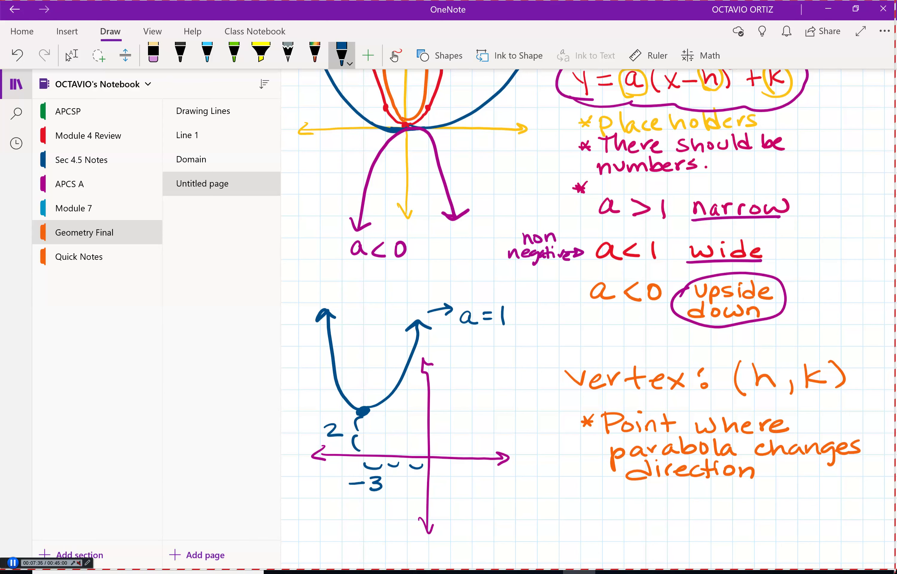
pyautogui.moveTo(313, 502); pyautogui.dragTo(318, 526)
pyautogui.moveTo(318, 514)
pyautogui.mouseDown()
pyautogui.moveTo(342, 504)
pyautogui.moveTo(335, 521)
pyautogui.moveTo(358, 522)
pyautogui.moveTo(378, 519)
pyautogui.mouseUp()
pyautogui.moveTo(380, 500); pyautogui.dragTo(381, 522)
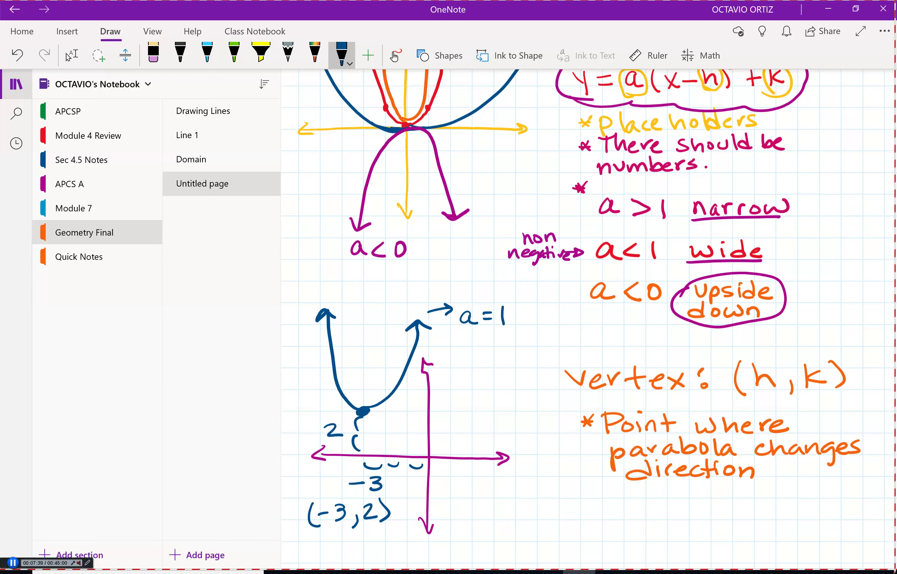
# Step: Handwrite pink "h" and "k" under the coordinates −3 and 2, and circle the "a = 1" label in pink
pyautogui.click(341, 55)
pyautogui.click(403, 143)
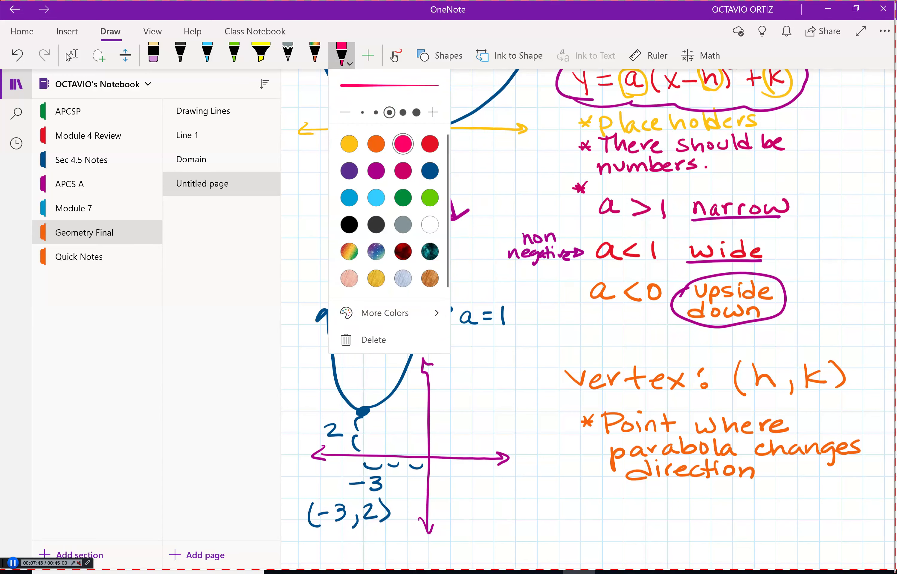
pyautogui.click(449, 298)
pyautogui.moveTo(327, 525)
pyautogui.mouseDown()
pyautogui.moveTo(337, 541)
pyautogui.moveTo(378, 540)
pyautogui.mouseUp()
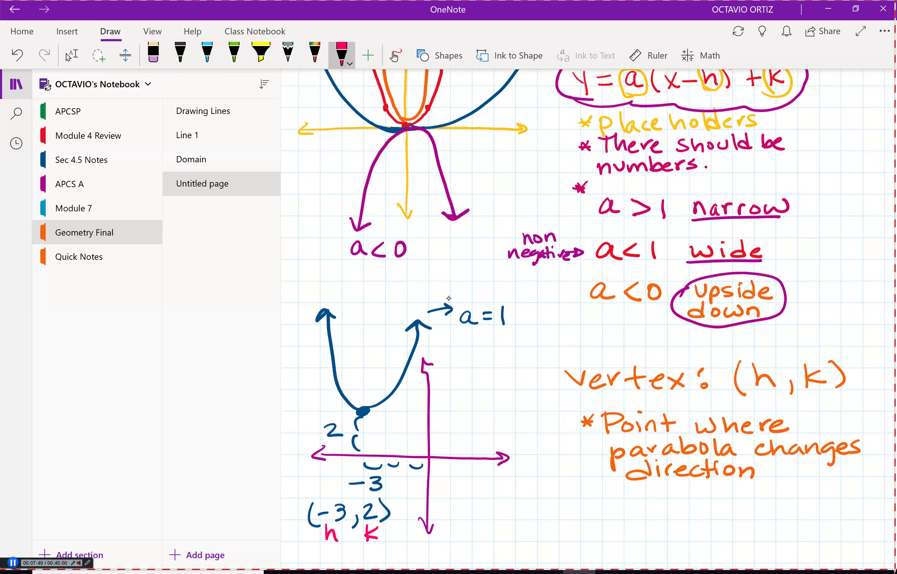
pyautogui.moveTo(457, 333)
pyautogui.mouseDown()
pyautogui.moveTo(512, 333)
pyautogui.moveTo(456, 329)
pyautogui.mouseUp()
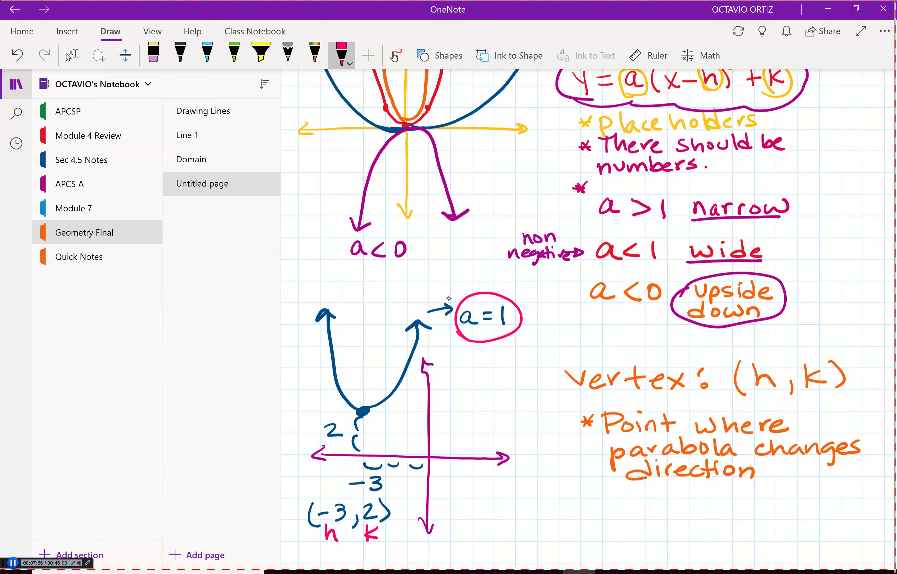
# Step: Start a pink equation "y = 1(" below the vertex notes and draw a pink arrow pointing at the general form y = a(x−h)² + k
pyautogui.scroll(-3, 449, 298)
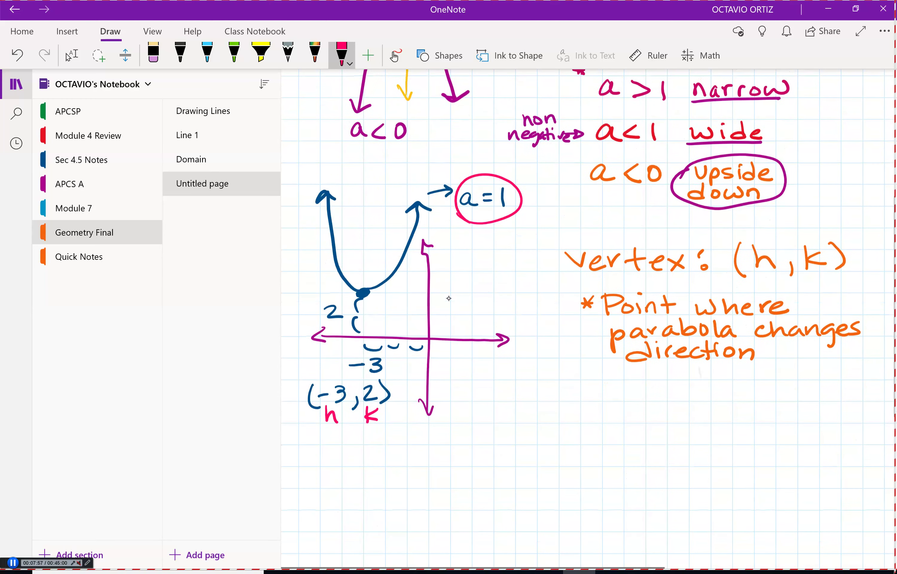
pyautogui.click(72, 55)
pyautogui.click(341, 55)
pyautogui.moveTo(548, 404)
pyautogui.mouseDown()
pyautogui.moveTo(557, 411)
pyautogui.moveTo(575, 403)
pyautogui.moveTo(567, 440)
pyautogui.moveTo(601, 413)
pyautogui.moveTo(602, 424)
pyautogui.moveTo(639, 424)
pyautogui.moveTo(663, 438)
pyautogui.mouseUp()
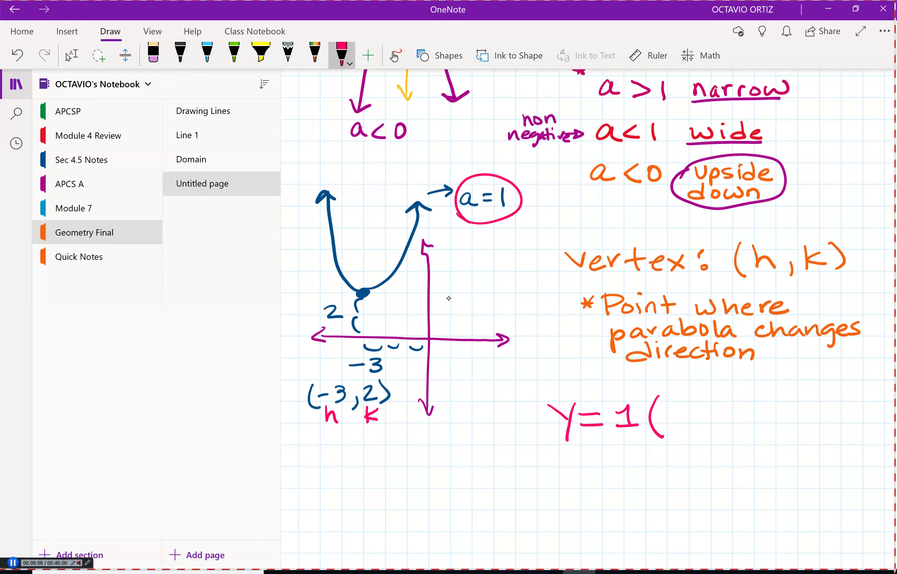
pyautogui.scroll(5, 449, 298)
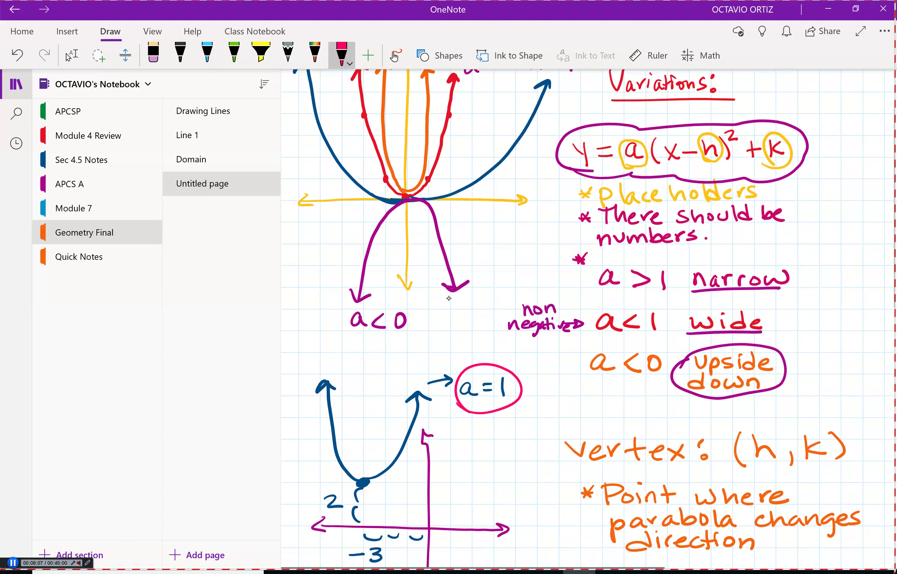
pyautogui.moveTo(831, 112)
pyautogui.mouseDown()
pyautogui.moveTo(807, 132)
pyautogui.moveTo(820, 123)
pyautogui.mouseUp()
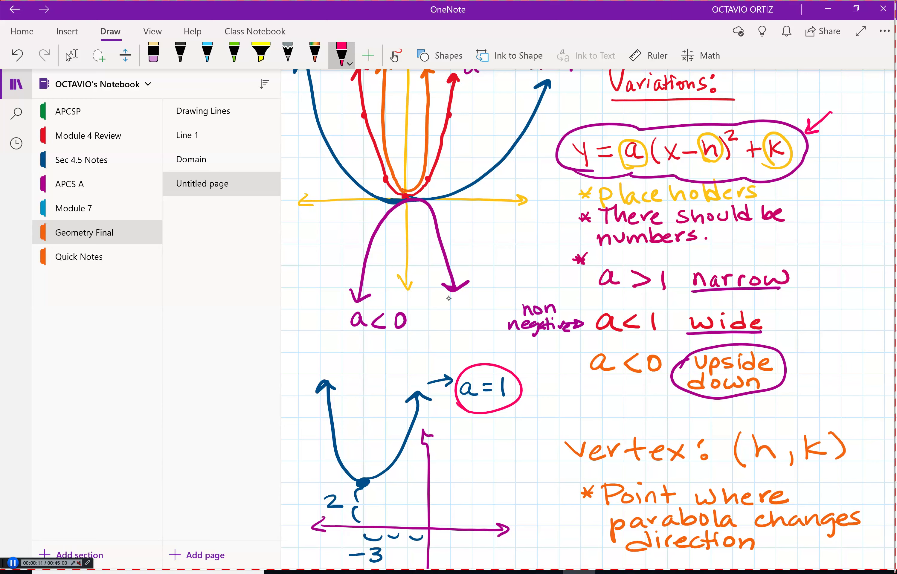
pyautogui.scroll(-6, 448, 299)
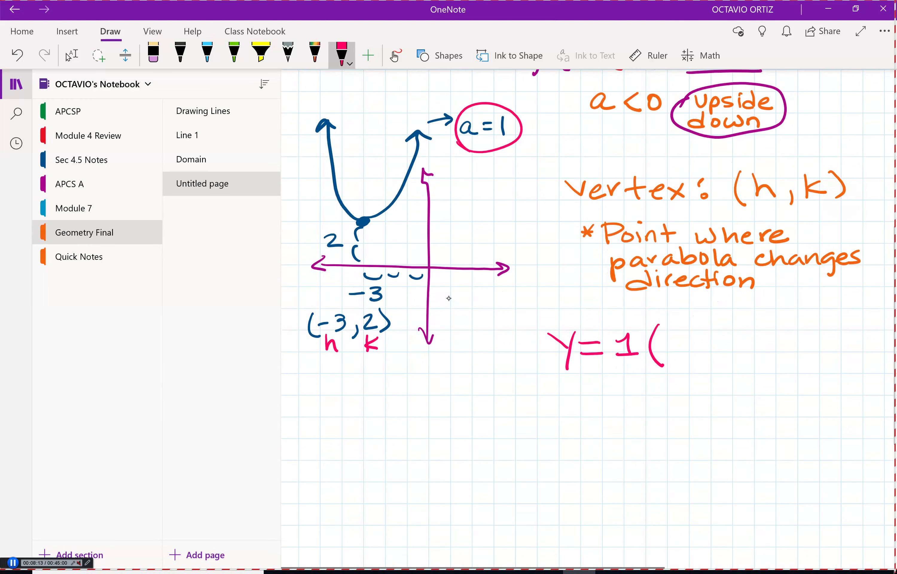
# Step: Continue the pink equation by handwriting "x − (−3))² + 2" after "y = 1("
pyautogui.click(68, 56)
pyautogui.click(341, 53)
pyautogui.moveTo(666, 363)
pyautogui.mouseDown()
pyautogui.moveTo(684, 383)
pyautogui.moveTo(675, 382)
pyautogui.mouseUp()
pyautogui.moveTo(694, 374); pyautogui.dragTo(715, 373)
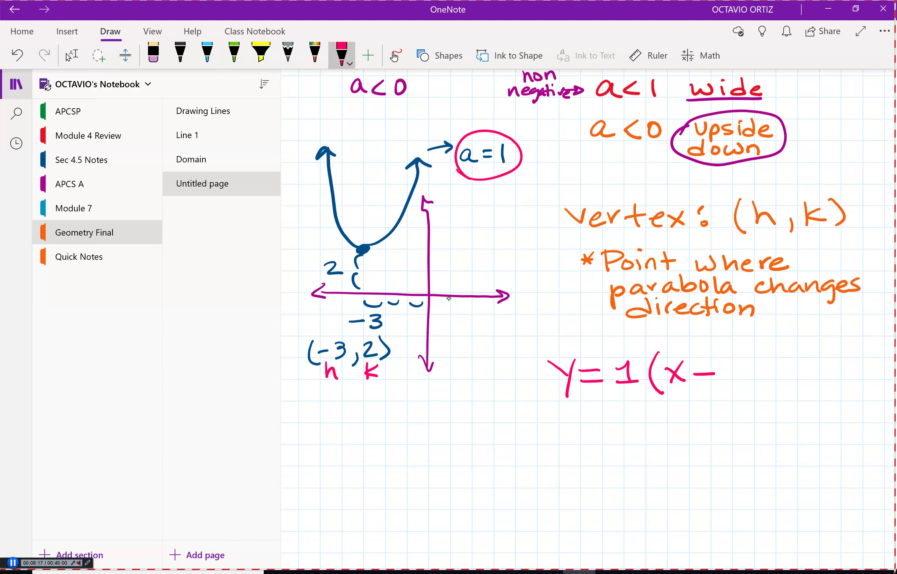
pyautogui.moveTo(728, 359)
pyautogui.mouseDown()
pyautogui.moveTo(723, 378)
pyautogui.moveTo(733, 390)
pyautogui.mouseUp()
pyautogui.moveTo(731, 374)
pyautogui.mouseDown()
pyautogui.moveTo(757, 374)
pyautogui.moveTo(748, 383)
pyautogui.mouseUp()
pyautogui.moveTo(761, 358)
pyautogui.mouseDown()
pyautogui.moveTo(768, 370)
pyautogui.moveTo(761, 389)
pyautogui.mouseUp()
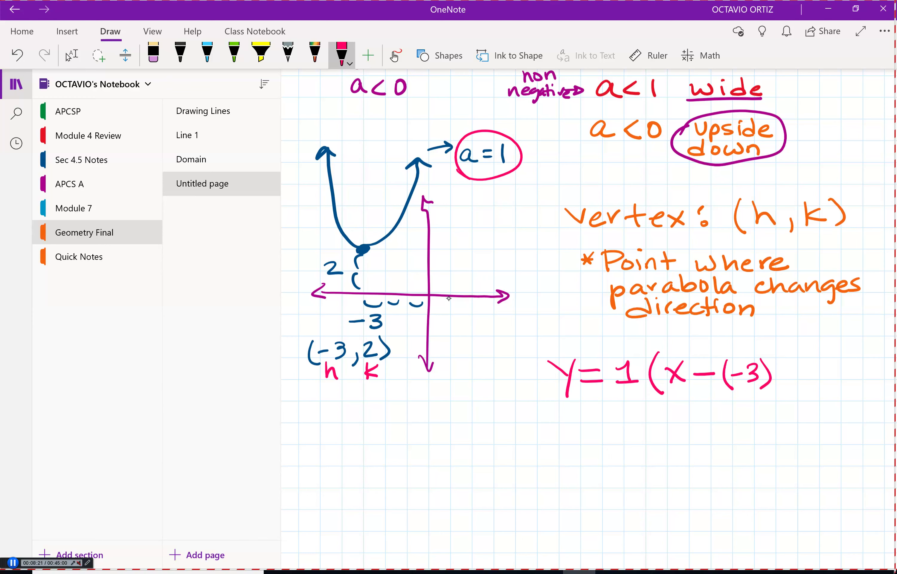
pyautogui.moveTo(772, 355)
pyautogui.mouseDown()
pyautogui.moveTo(773, 393)
pyautogui.moveTo(787, 344)
pyautogui.moveTo(808, 389)
pyautogui.moveTo(816, 379)
pyautogui.moveTo(850, 386)
pyautogui.mouseUp()
# Step: Handwrite pink "y = 1(x" on a new line followed by dark blue "+3", and turn both minus signs above into dark blue pluses
pyautogui.moveTo(562, 430)
pyautogui.mouseDown()
pyautogui.moveTo(574, 457)
pyautogui.moveTo(603, 442)
pyautogui.mouseUp()
pyautogui.moveTo(592, 435)
pyautogui.mouseDown()
pyautogui.moveTo(665, 451)
pyautogui.moveTo(688, 428)
pyautogui.moveTo(692, 444)
pyautogui.mouseUp()
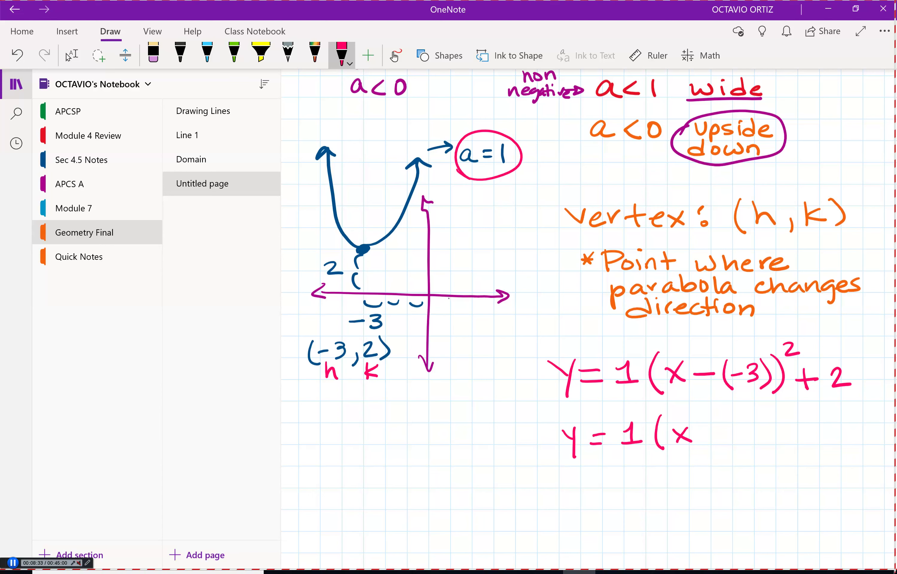
pyautogui.click(342, 54)
pyautogui.click(430, 171)
pyautogui.click(448, 298)
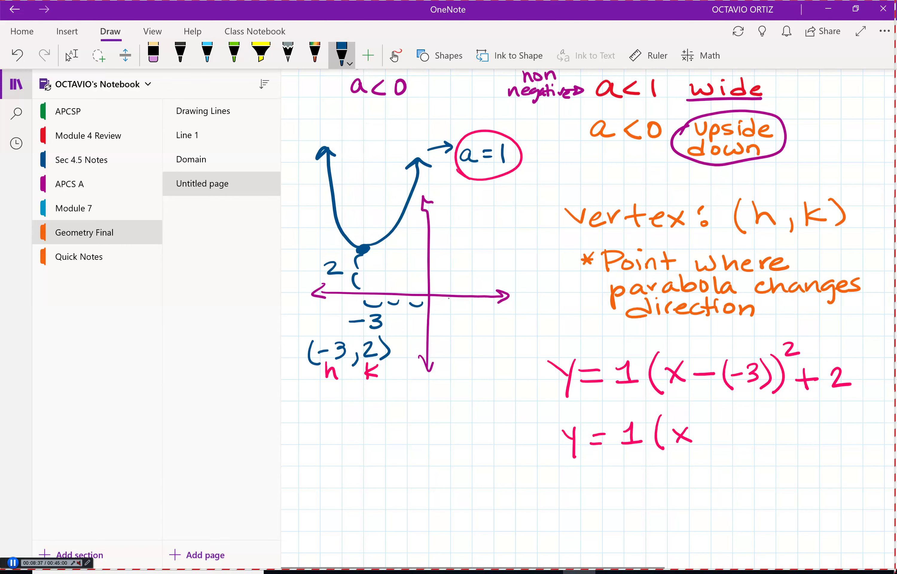
pyautogui.moveTo(706, 364)
pyautogui.mouseDown()
pyautogui.moveTo(706, 385)
pyautogui.moveTo(739, 378)
pyautogui.mouseUp()
pyautogui.moveTo(709, 429)
pyautogui.mouseDown()
pyautogui.moveTo(709, 446)
pyautogui.moveTo(721, 437)
pyautogui.mouseUp()
pyautogui.moveTo(730, 428)
pyautogui.mouseDown()
pyautogui.moveTo(737, 436)
pyautogui.moveTo(728, 444)
pyautogui.mouseUp()
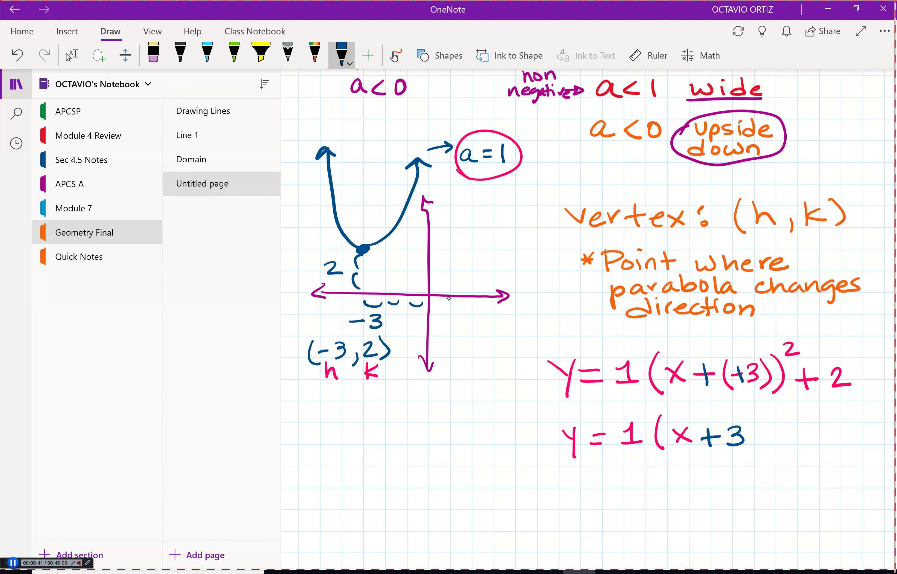
# Step: Finish the second equation line with ")² + 2" in pink
pyautogui.click(342, 55)
pyautogui.click(403, 143)
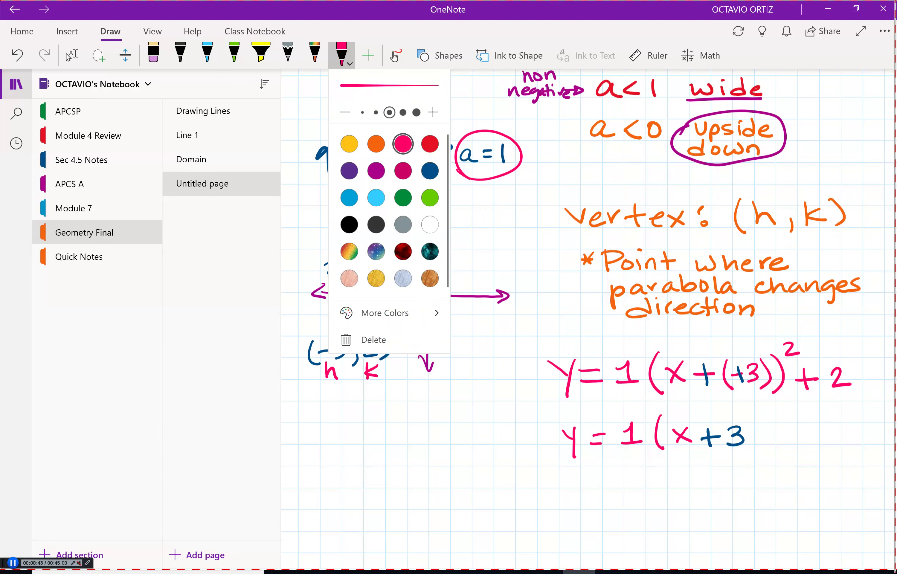
pyautogui.moveTo(748, 418)
pyautogui.mouseDown()
pyautogui.moveTo(750, 445)
pyautogui.moveTo(777, 425)
pyautogui.moveTo(799, 447)
pyautogui.mouseUp()
pyautogui.moveTo(788, 438); pyautogui.dragTo(841, 447)
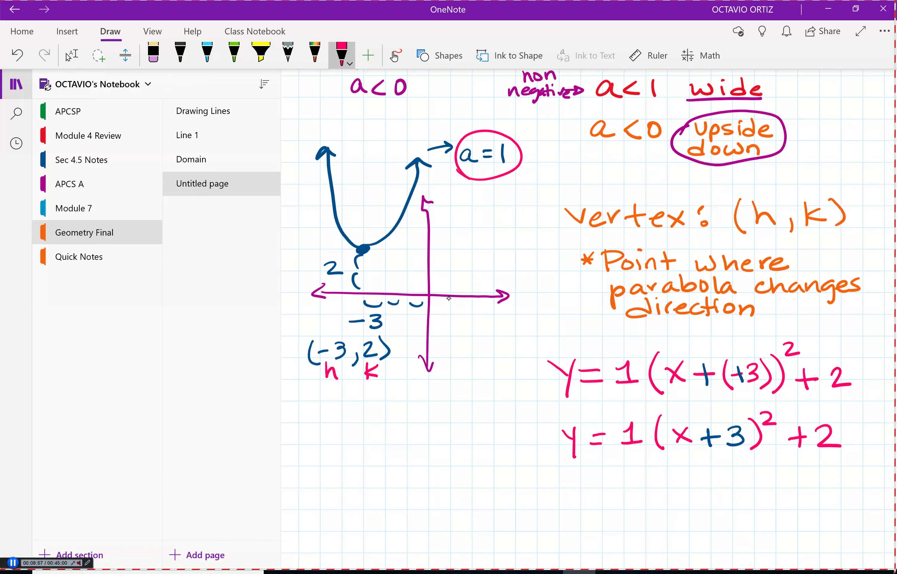
# Step: Draw a green downward parabola from a vertex dot in the first quadrant, with its offsets 2 and 2 marked and an "a = 1" label
pyautogui.click(342, 55)
pyautogui.click(402, 198)
pyautogui.click(448, 299)
pyautogui.moveTo(472, 251); pyautogui.dragTo(473, 252)
pyautogui.moveTo(430, 302)
pyautogui.mouseDown()
pyautogui.moveTo(464, 302)
pyautogui.moveTo(464, 321)
pyautogui.mouseUp()
pyautogui.moveTo(476, 277)
pyautogui.mouseDown()
pyautogui.moveTo(478, 292)
pyautogui.moveTo(476, 274)
pyautogui.moveTo(504, 275)
pyautogui.moveTo(429, 336)
pyautogui.mouseUp()
pyautogui.moveTo(421, 326)
pyautogui.mouseDown()
pyautogui.moveTo(429, 335)
pyautogui.moveTo(442, 326)
pyautogui.mouseUp()
pyautogui.moveTo(473, 252); pyautogui.dragTo(515, 322)
pyautogui.moveTo(514, 322)
pyautogui.mouseDown()
pyautogui.moveTo(528, 311)
pyautogui.moveTo(496, 346)
pyautogui.moveTo(513, 337)
pyautogui.mouseUp()
pyautogui.moveTo(521, 328); pyautogui.dragTo(523, 341)
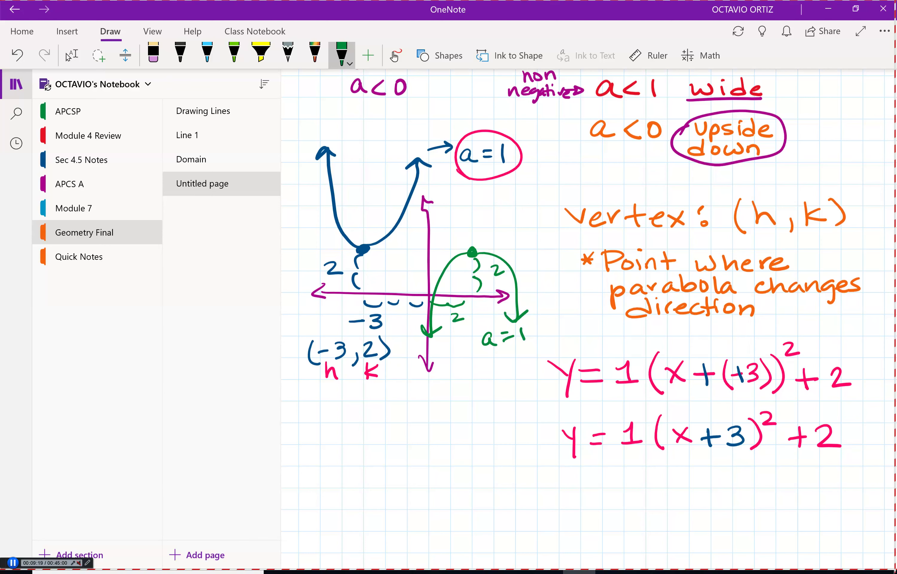
# Step: Handwrite the green parabola's vertex coordinates "(2, 2)" in green and add dark pink "h" and "k" above them
pyautogui.moveTo(466, 216)
pyautogui.mouseDown()
pyautogui.moveTo(490, 217)
pyautogui.moveTo(514, 233)
pyautogui.mouseUp()
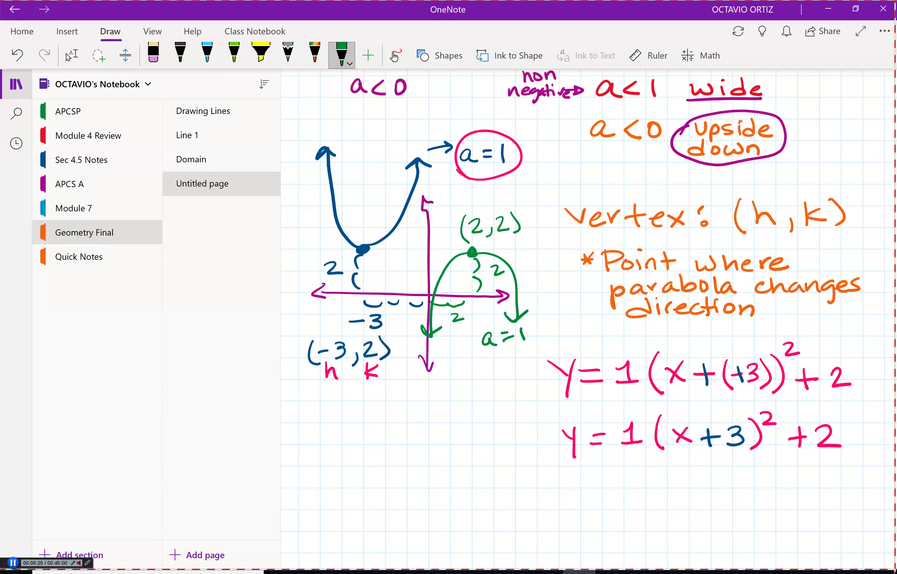
pyautogui.click(341, 55)
pyautogui.click(403, 170)
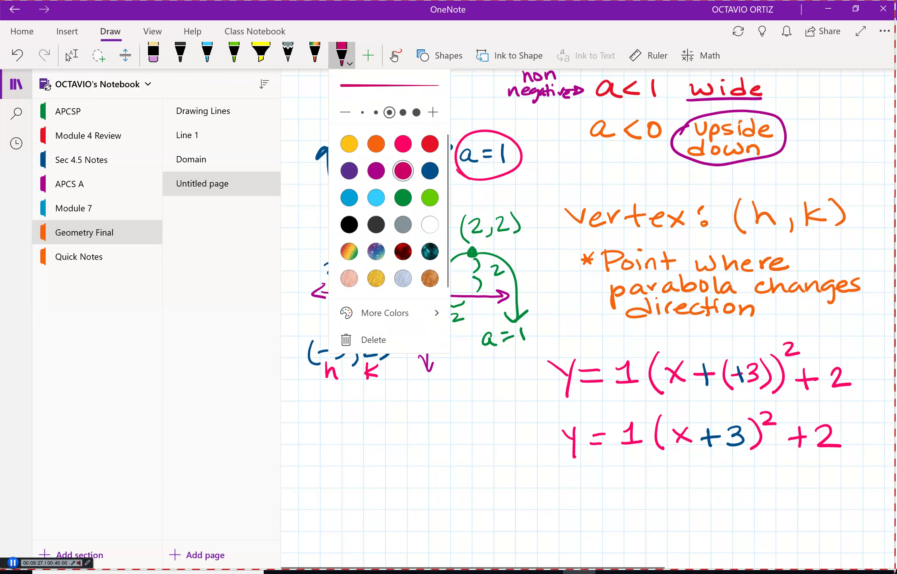
pyautogui.press('Escape')
pyautogui.moveTo(468, 197)
pyautogui.mouseDown()
pyautogui.moveTo(482, 210)
pyautogui.moveTo(497, 205)
pyautogui.mouseUp()
pyautogui.click(497, 195)
pyautogui.moveTo(509, 196); pyautogui.dragTo(513, 204)
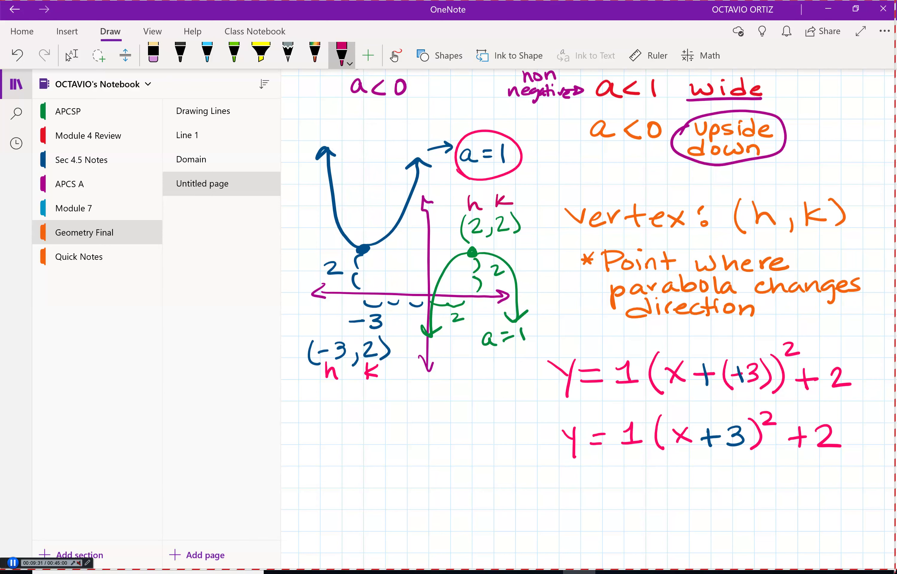
# Step: Handwrite "y = −1(" in dark pink below the equations and circle the green parabola's "a = 1" label in the same colour
pyautogui.moveTo(542, 494)
pyautogui.mouseDown()
pyautogui.moveTo(555, 519)
pyautogui.moveTo(588, 497)
pyautogui.mouseUp()
pyautogui.moveTo(570, 508); pyautogui.dragTo(586, 507)
pyautogui.moveTo(481, 358)
pyautogui.mouseDown()
pyautogui.moveTo(501, 359)
pyautogui.moveTo(514, 322)
pyautogui.moveTo(478, 355)
pyautogui.mouseUp()
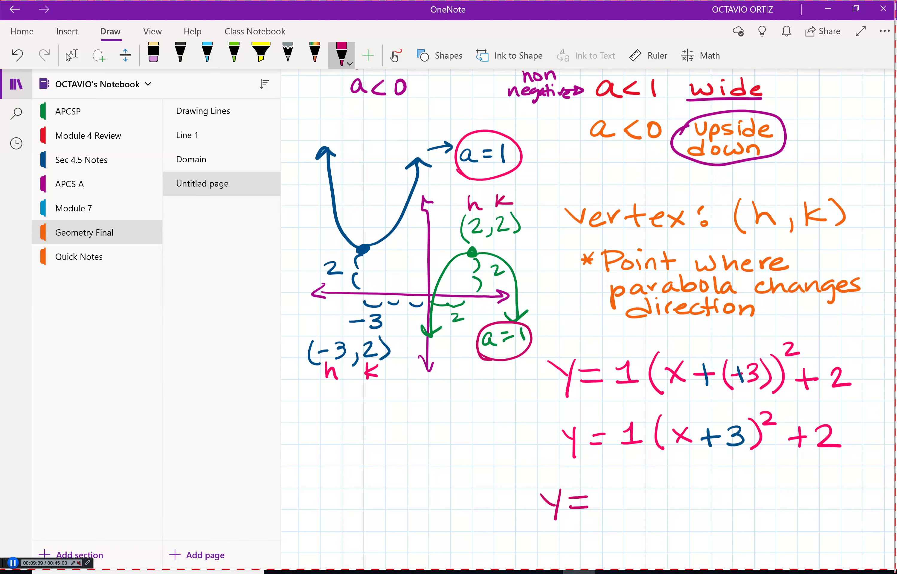
pyautogui.moveTo(598, 501); pyautogui.dragTo(618, 500)
pyautogui.moveTo(625, 501)
pyautogui.mouseDown()
pyautogui.moveTo(633, 496)
pyautogui.moveTo(636, 511)
pyautogui.moveTo(682, 524)
pyautogui.mouseUp()
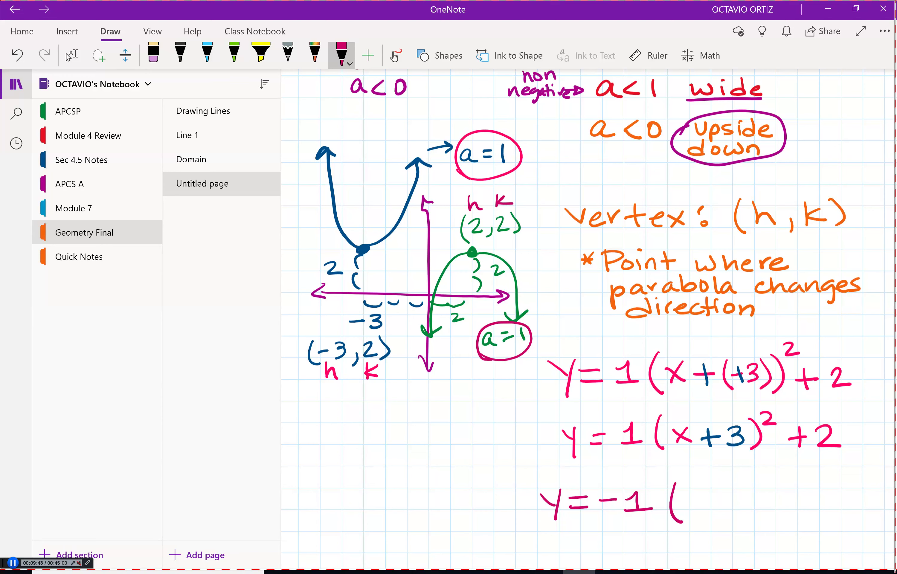
# Step: Erase the dark pink "y = −1(" from below the equations
pyautogui.click(341, 55)
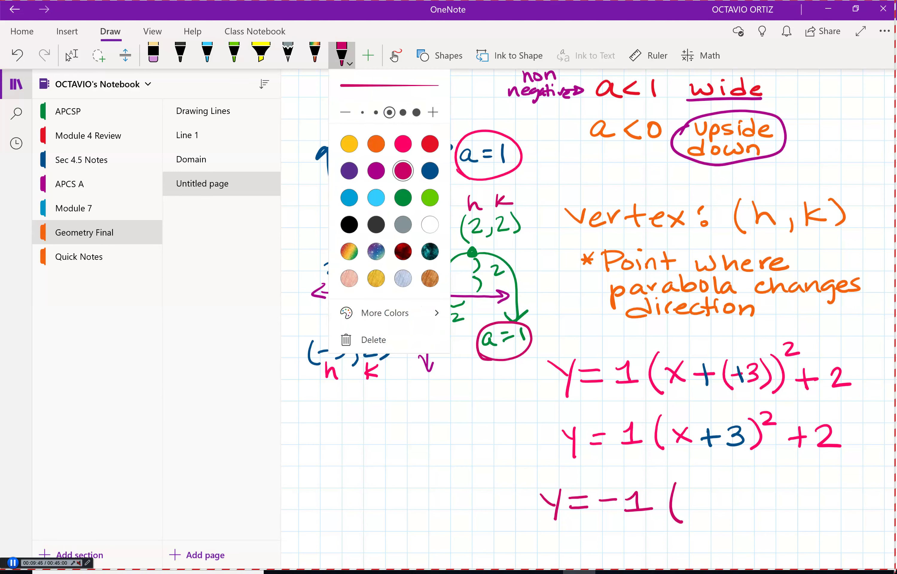
pyautogui.click(153, 54)
pyautogui.moveTo(550, 501)
pyautogui.mouseDown()
pyautogui.moveTo(677, 501)
pyautogui.moveTo(653, 510)
pyautogui.mouseUp()
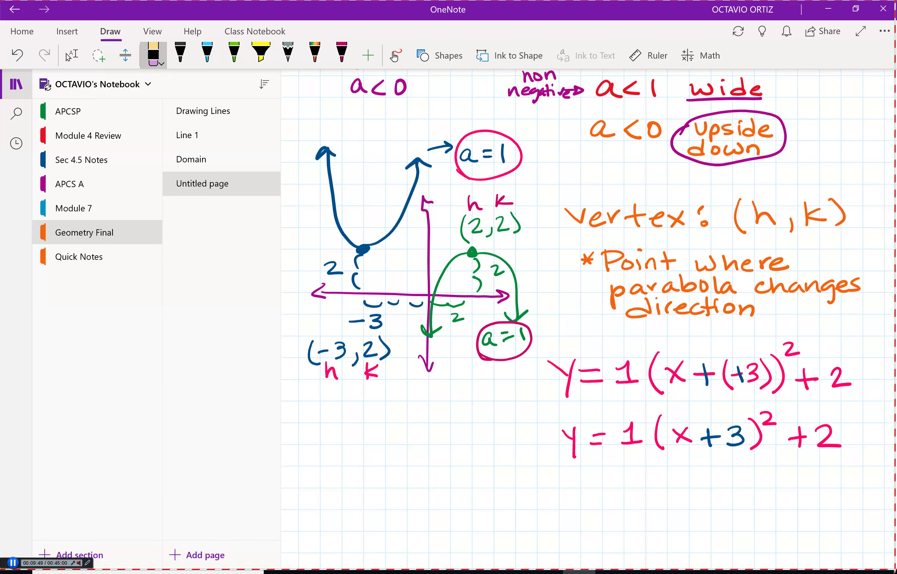
# Step: Handwrite the green parabola's equation "y = −1(x − 2)² + 2" in green below the other equations
pyautogui.click(342, 55)
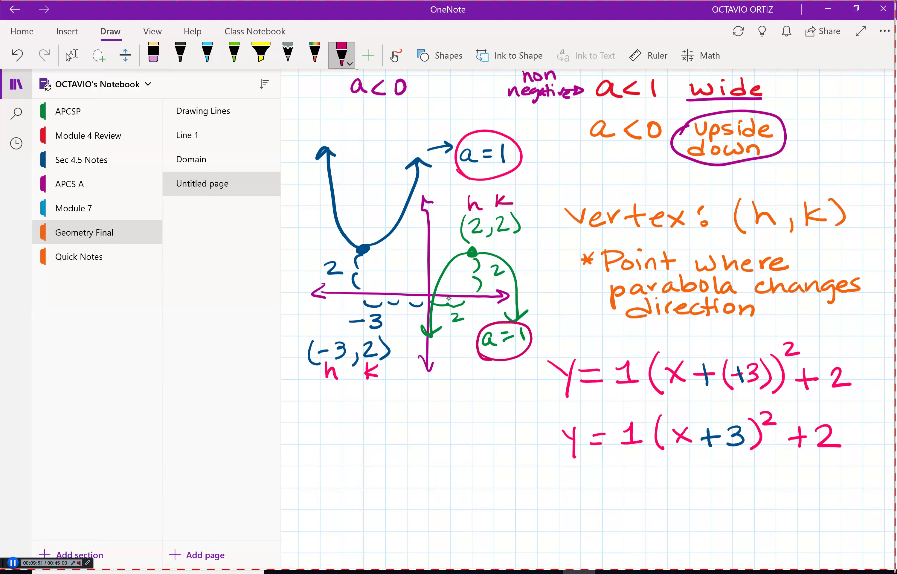
pyautogui.click(341, 55)
pyautogui.click(403, 198)
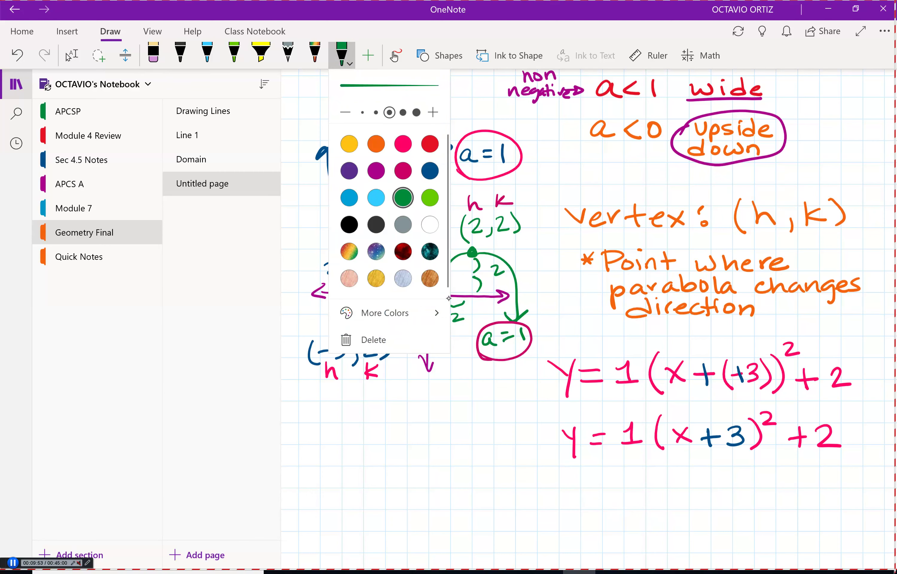
pyautogui.moveTo(525, 495); pyautogui.dragTo(536, 508)
pyautogui.moveTo(539, 492)
pyautogui.mouseDown()
pyautogui.moveTo(529, 531)
pyautogui.moveTo(568, 502)
pyautogui.moveTo(567, 513)
pyautogui.moveTo(611, 498)
pyautogui.moveTo(610, 512)
pyautogui.mouseUp()
pyautogui.moveTo(596, 513)
pyautogui.mouseDown()
pyautogui.moveTo(621, 513)
pyautogui.moveTo(598, 502)
pyautogui.moveTo(639, 520)
pyautogui.moveTo(668, 516)
pyautogui.mouseUp()
pyautogui.moveTo(671, 507); pyautogui.dragTo(695, 506)
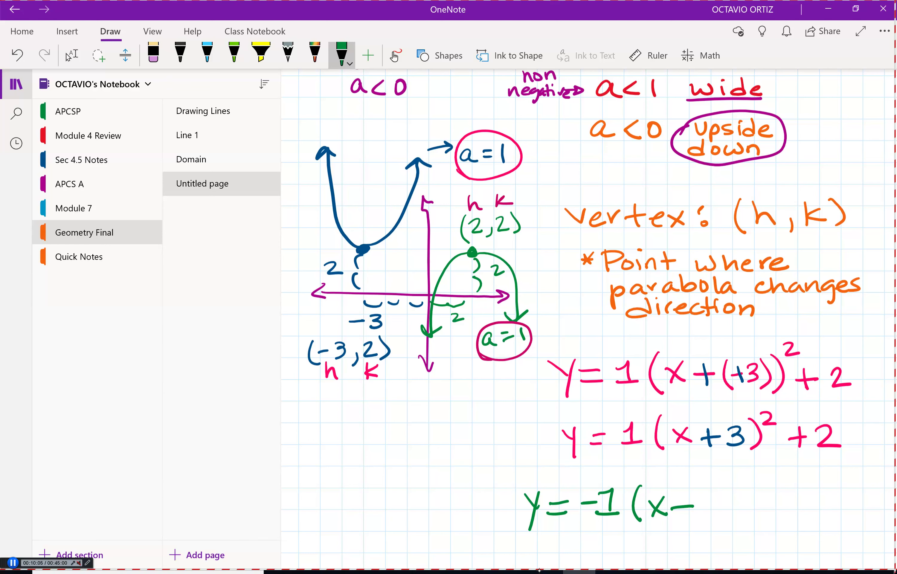
pyautogui.moveTo(703, 500); pyautogui.dragTo(726, 522)
pyautogui.moveTo(731, 486)
pyautogui.mouseDown()
pyautogui.moveTo(763, 510)
pyautogui.moveTo(764, 523)
pyautogui.mouseUp()
pyautogui.moveTo(751, 512); pyautogui.dragTo(805, 520)
# Step: Outline y = −1(x − 2)² + 2 with a green cloud and y = 1(x + 3)² + 2 with a dark blue cloud
pyautogui.moveTo(539, 535)
pyautogui.mouseDown()
pyautogui.moveTo(498, 522)
pyautogui.moveTo(574, 470)
pyautogui.moveTo(663, 471)
pyautogui.moveTo(636, 529)
pyautogui.moveTo(773, 543)
pyautogui.moveTo(750, 471)
pyautogui.moveTo(704, 470)
pyautogui.mouseUp()
pyautogui.moveTo(656, 471); pyautogui.dragTo(695, 465)
pyautogui.click(342, 55)
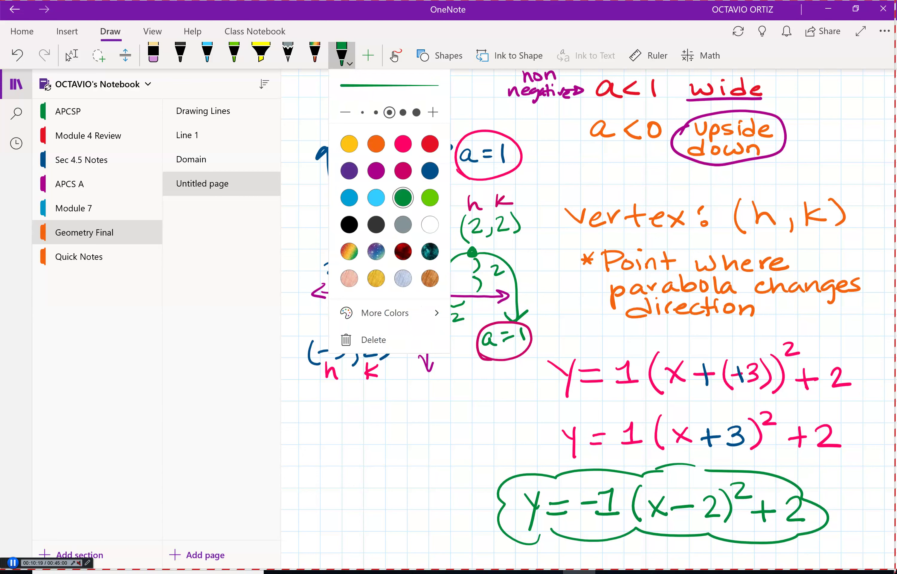
pyautogui.click(430, 171)
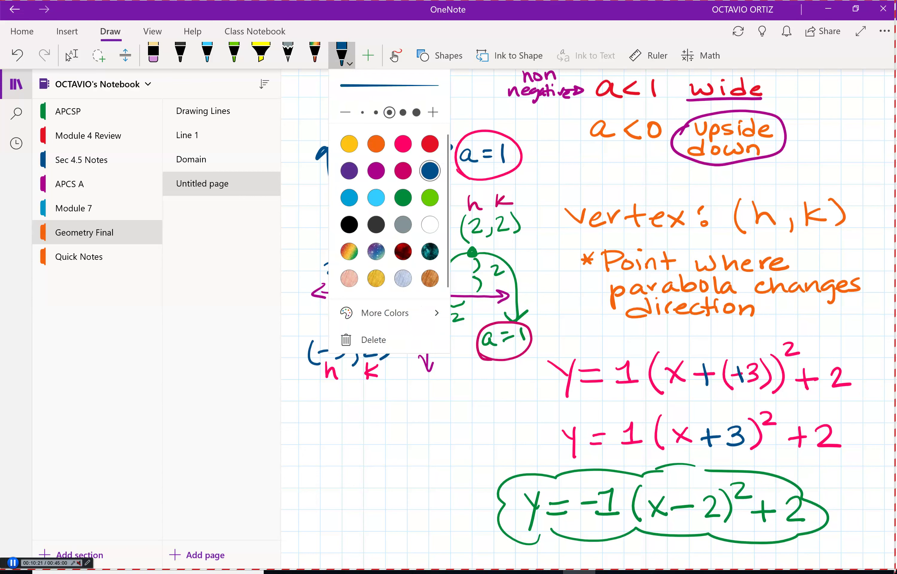
pyautogui.press('Escape')
pyautogui.moveTo(550, 464)
pyautogui.mouseDown()
pyautogui.moveTo(562, 405)
pyautogui.moveTo(660, 405)
pyautogui.moveTo(648, 459)
pyautogui.moveTo(818, 471)
pyautogui.moveTo(788, 407)
pyautogui.mouseUp()
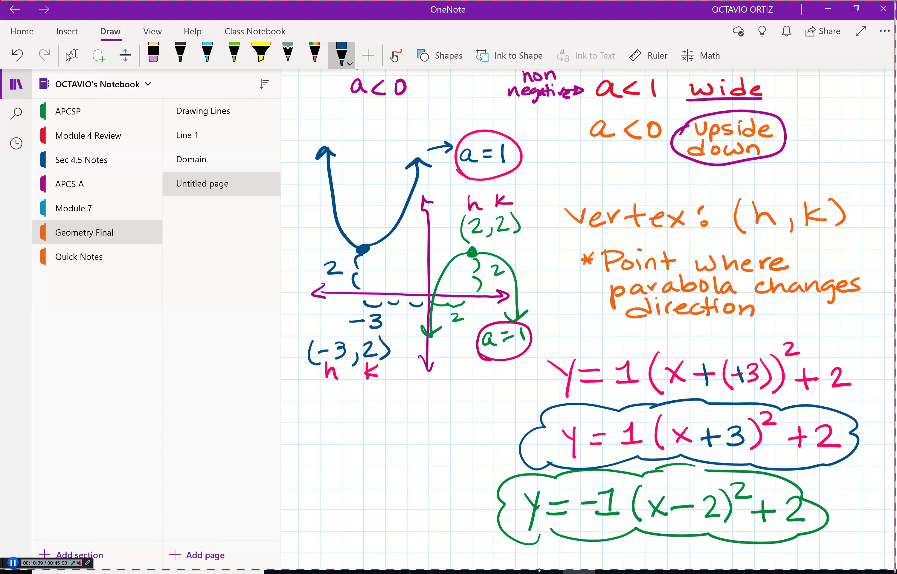
# Step: Circle the notes "a > 1 narrow" and "a < 1 wide" separately in dark blue
pyautogui.scroll(10, 588, 318)
pyautogui.scroll(1, 588, 318)
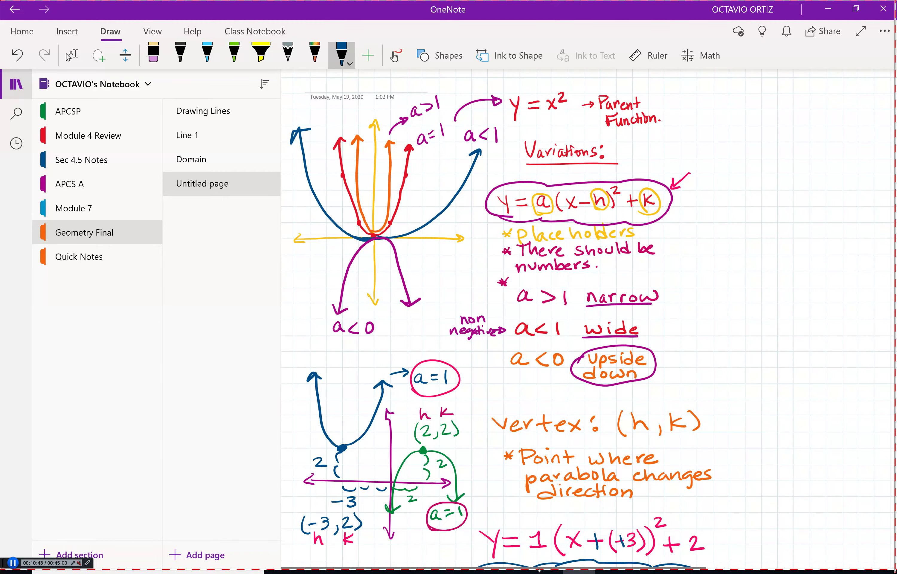
pyautogui.click(69, 55)
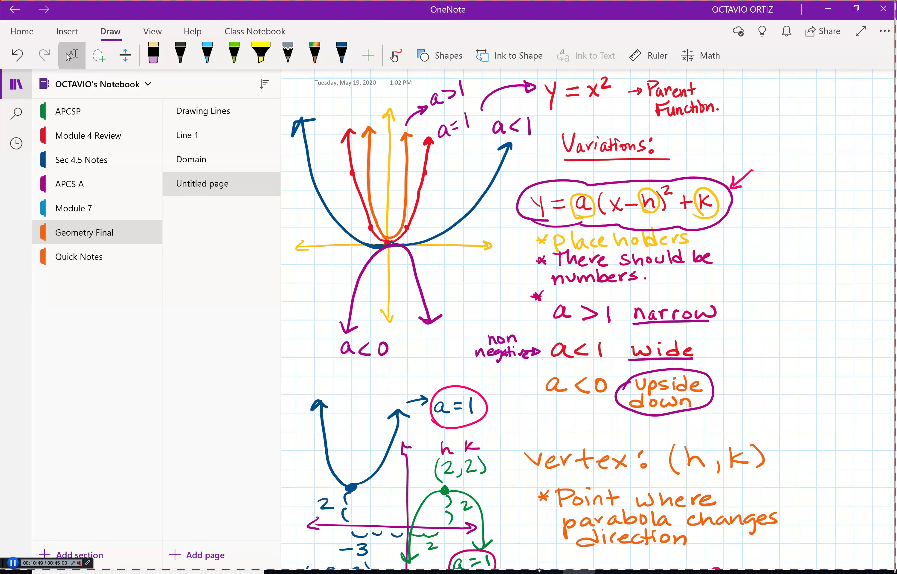
pyautogui.moveTo(550, 329)
pyautogui.mouseDown()
pyautogui.moveTo(652, 335)
pyautogui.moveTo(724, 306)
pyautogui.moveTo(580, 293)
pyautogui.mouseUp()
pyautogui.moveTo(543, 319); pyautogui.dragTo(598, 334)
pyautogui.moveTo(549, 365); pyautogui.dragTo(625, 371)
pyautogui.moveTo(677, 336)
pyautogui.mouseDown()
pyautogui.moveTo(547, 344)
pyautogui.moveTo(552, 366)
pyautogui.mouseUp()
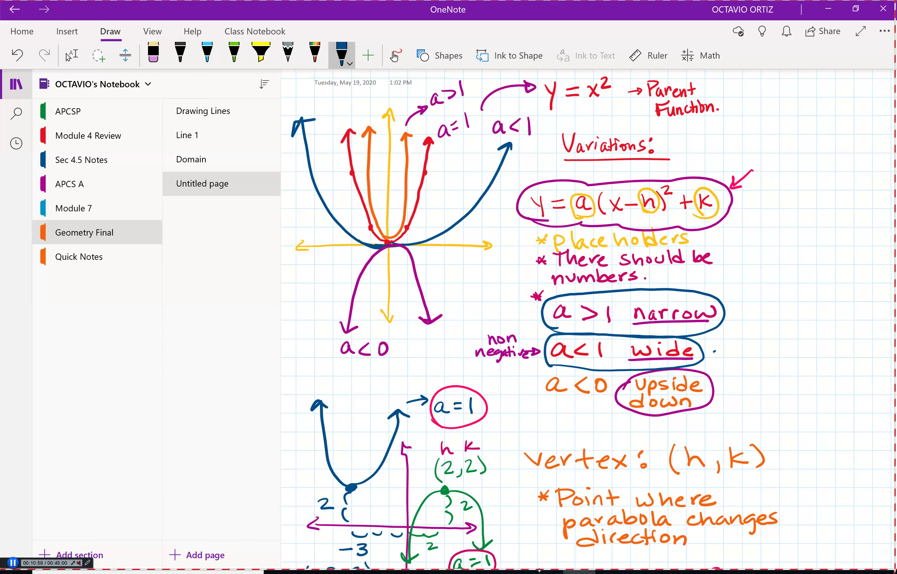
# Step: Annotate "a < 1 wide" with an arrow to "Decimal 0.5, 0.1 ..." and "upside down" with an arrow to "negative" in dark blue
pyautogui.moveTo(761, 337); pyautogui.dragTo(763, 355)
pyautogui.moveTo(761, 337); pyautogui.dragTo(764, 356)
pyautogui.moveTo(843, 327); pyautogui.dragTo(849, 338)
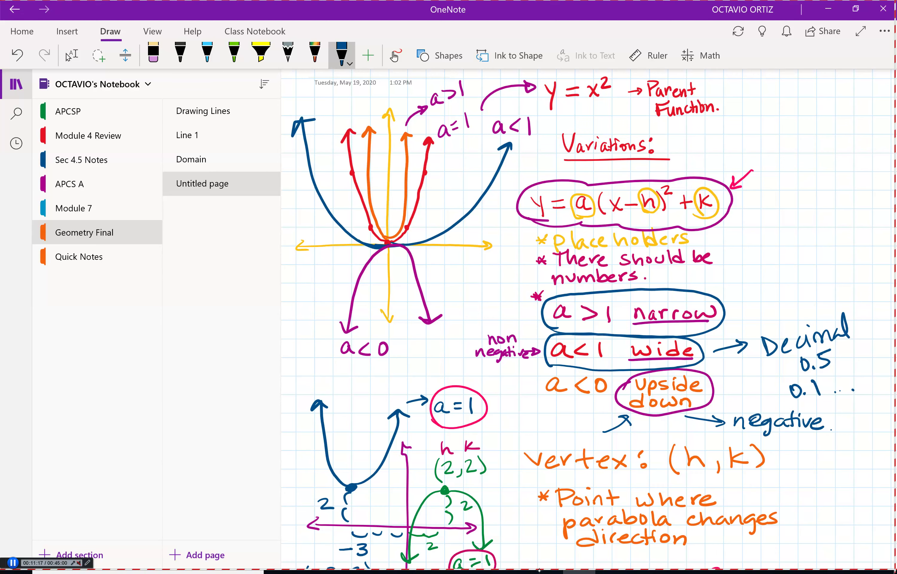
# Step: Underline "vertex", "h" and "k" in dark blue and add small arrows under h and k in the general form
pyautogui.scroll(-3, 588, 319)
pyautogui.moveTo(534, 375); pyautogui.dragTo(635, 381)
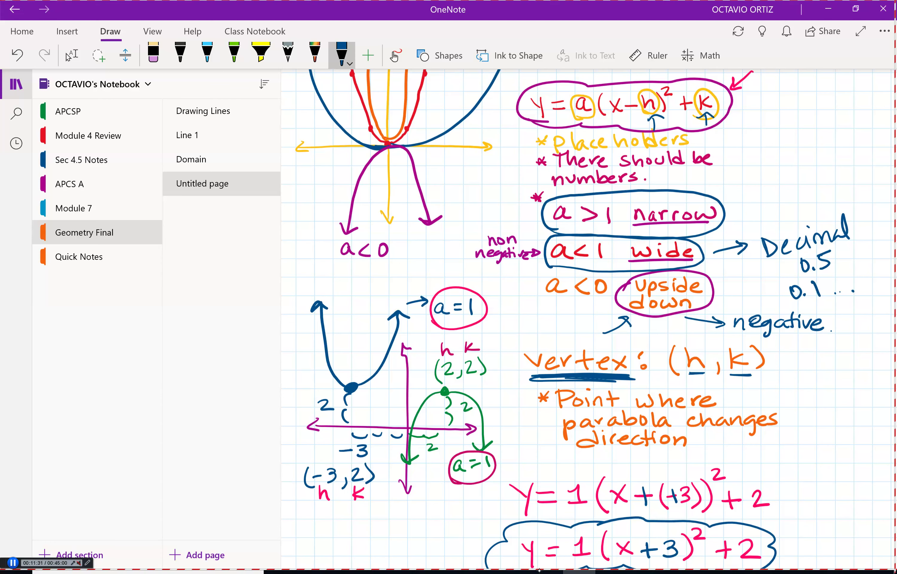
pyautogui.scroll(-3, 588, 320)
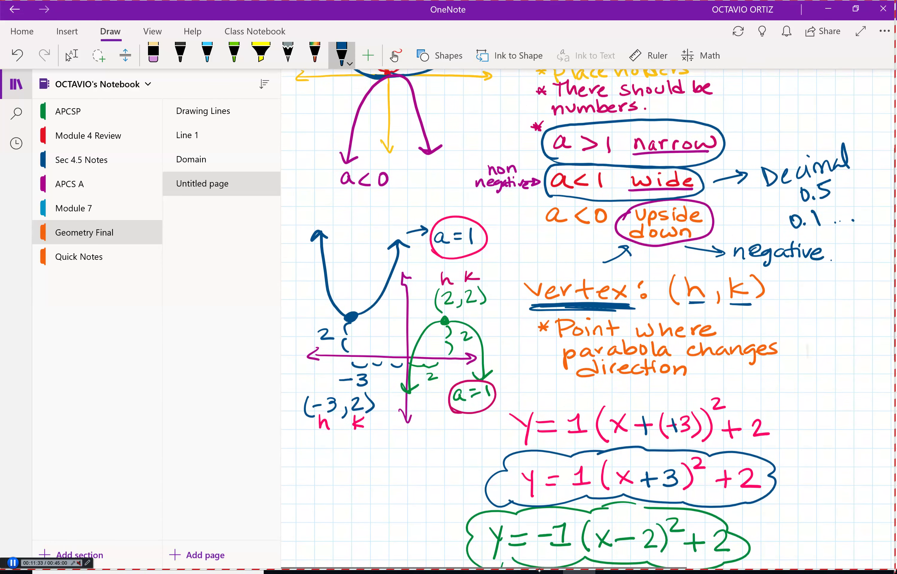
pyautogui.click(68, 55)
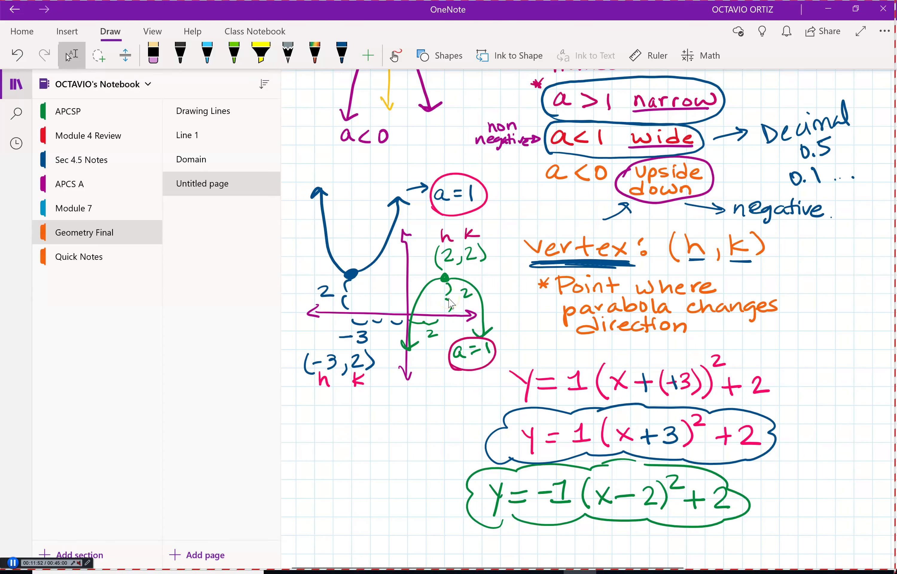
# Step: Bring up the File Explorer window and minimize OneNote
pyautogui.hotkey('alt', 'Tab')
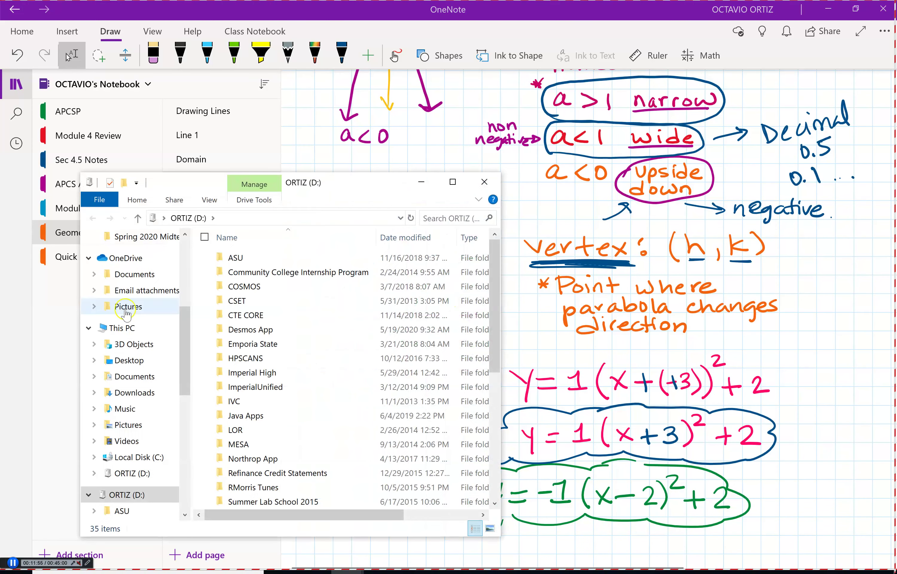
pyautogui.click(826, 10)
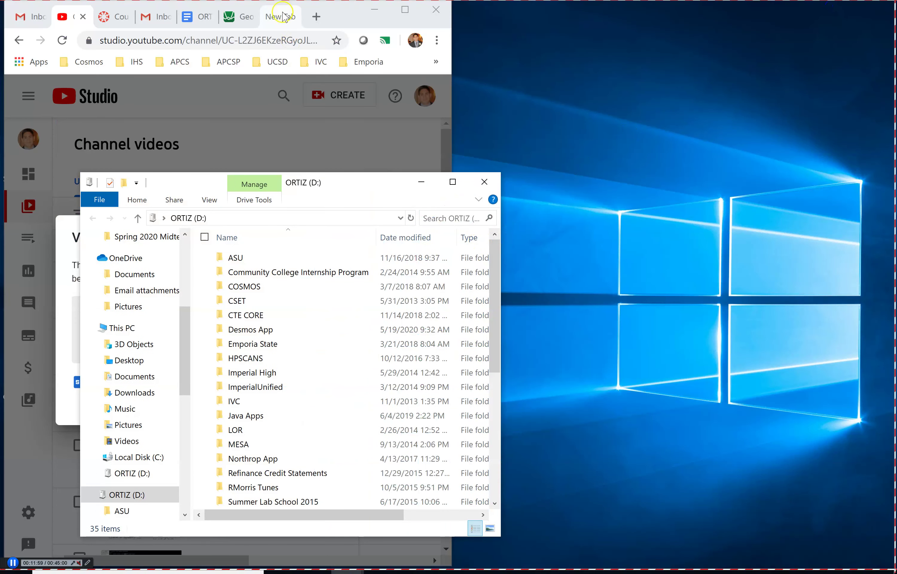
# Step: Move the Geometry Final 2020 Demo tab into its own Chrome window, minimize the other browser window, and maximize the Desmos one
pyautogui.click(251, 19)
pyautogui.moveTo(241, 17); pyautogui.dragTo(785, 80)
pyautogui.click(375, 9)
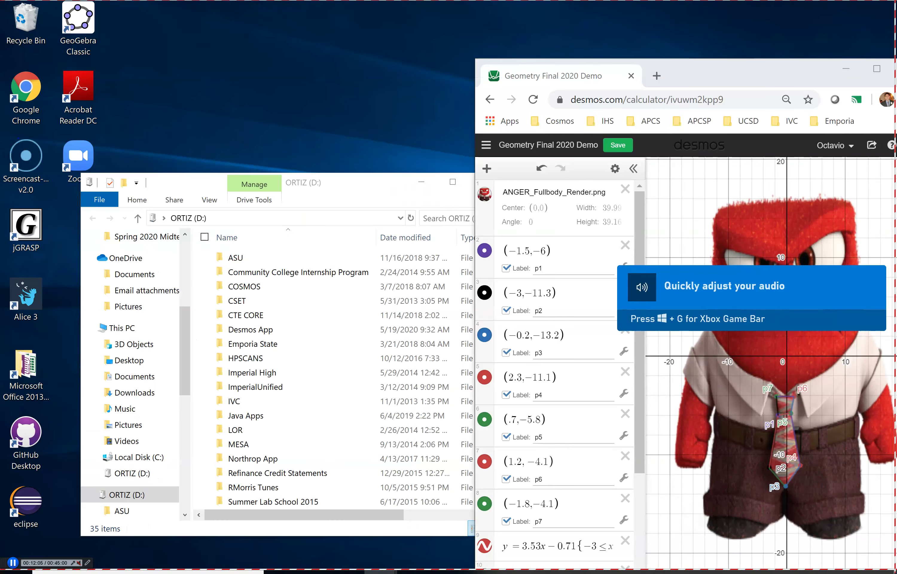
pyautogui.click(709, 75)
pyautogui.press('super+Left')
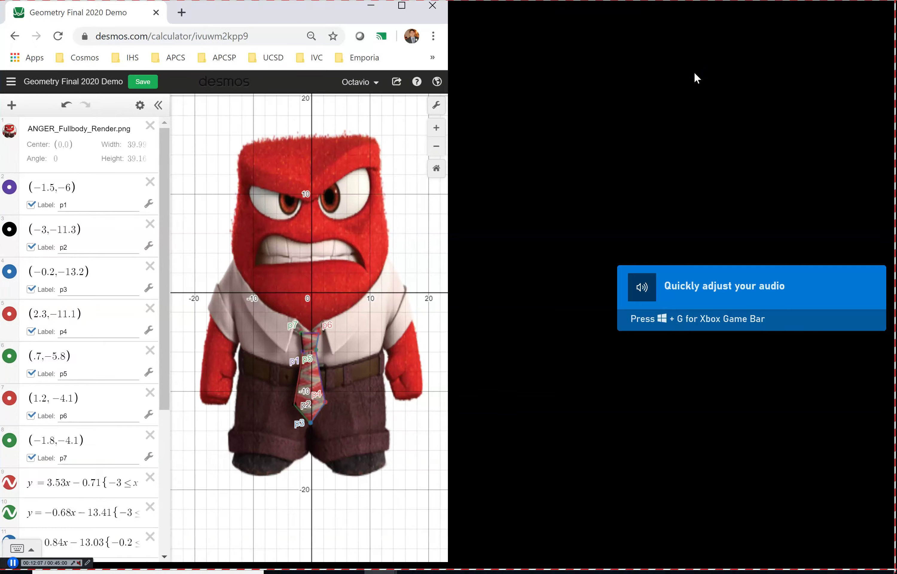
pyautogui.press('super+Up')
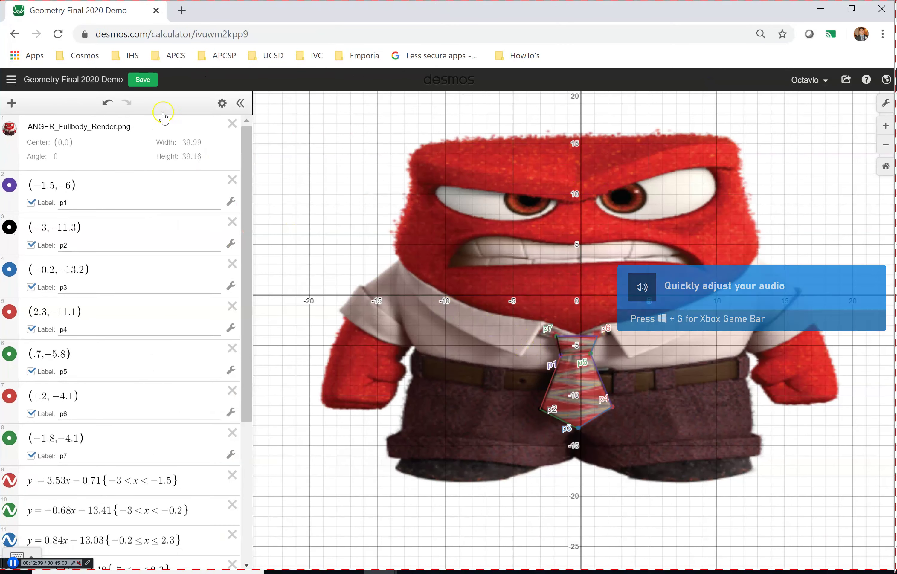
# Step: Hide the ANGER_Fullbody_Render.png image, delete points p1 through p5, and save the graph
pyautogui.click(142, 80)
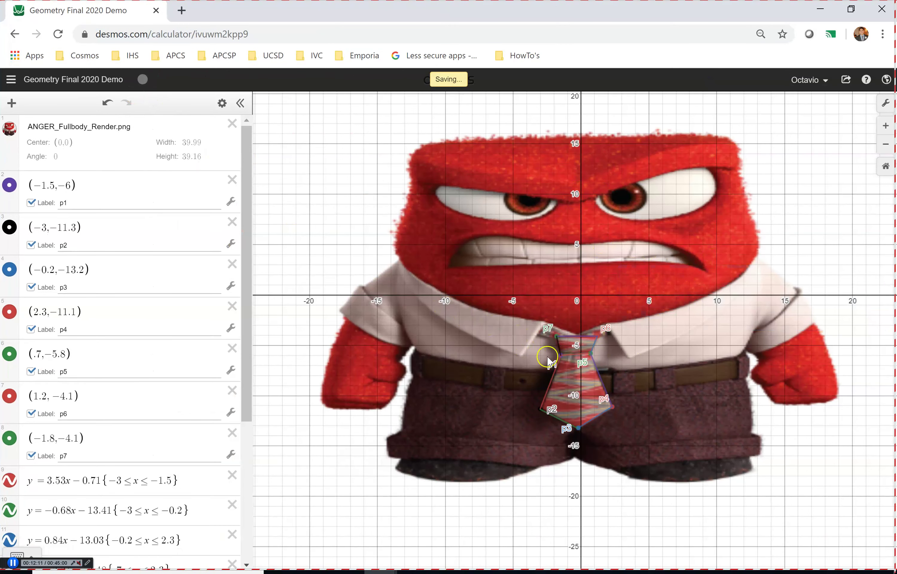
pyautogui.click(13, 139)
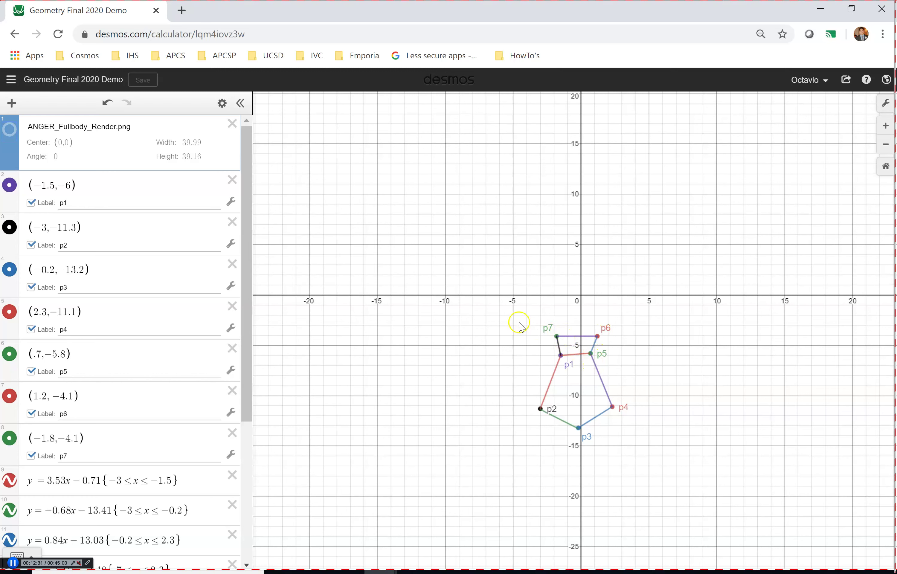
pyautogui.click(232, 180)
pyautogui.click(231, 180)
pyautogui.click(232, 180)
pyautogui.click(231, 181)
pyautogui.click(231, 181)
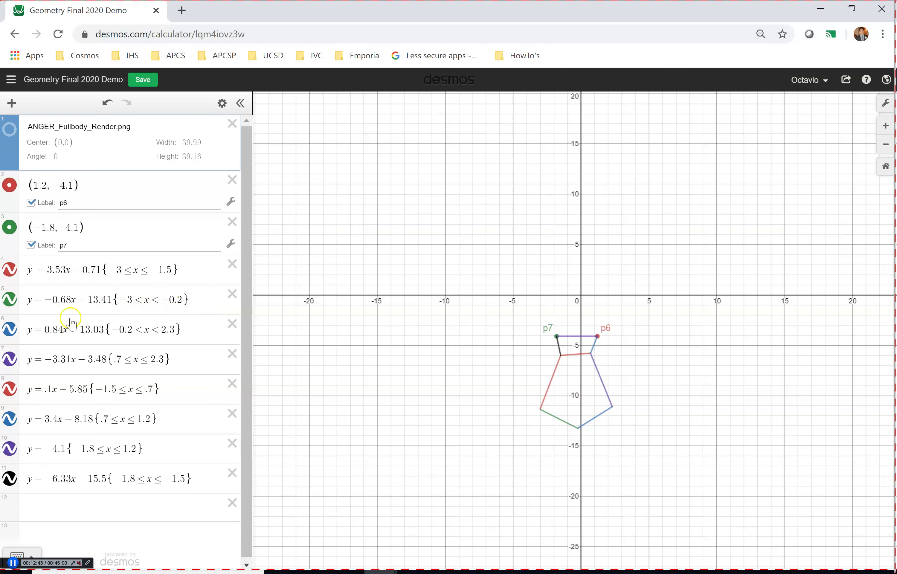
pyautogui.click(146, 83)
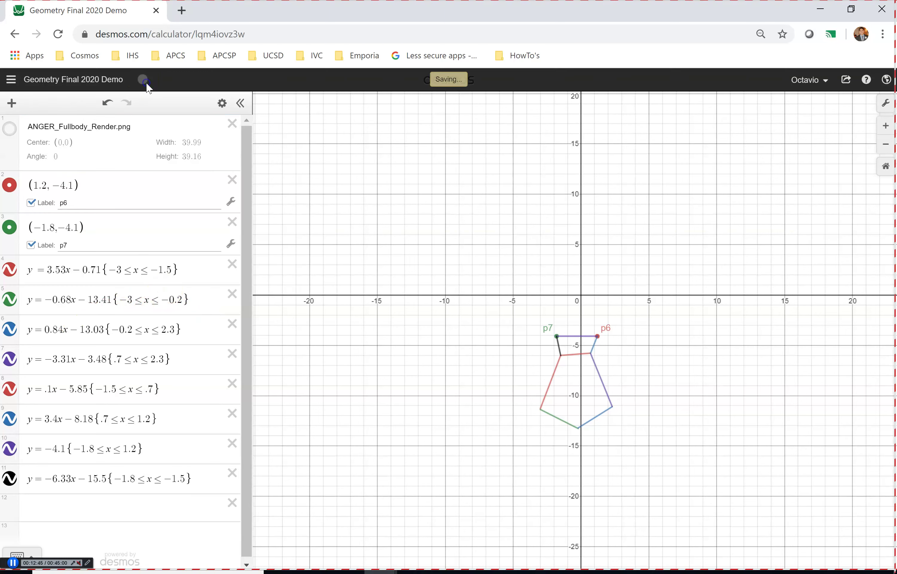
# Step: Start a new blank graph and enter y = a(x − h)² + k with sliders for a, h and k
pyautogui.click(12, 80)
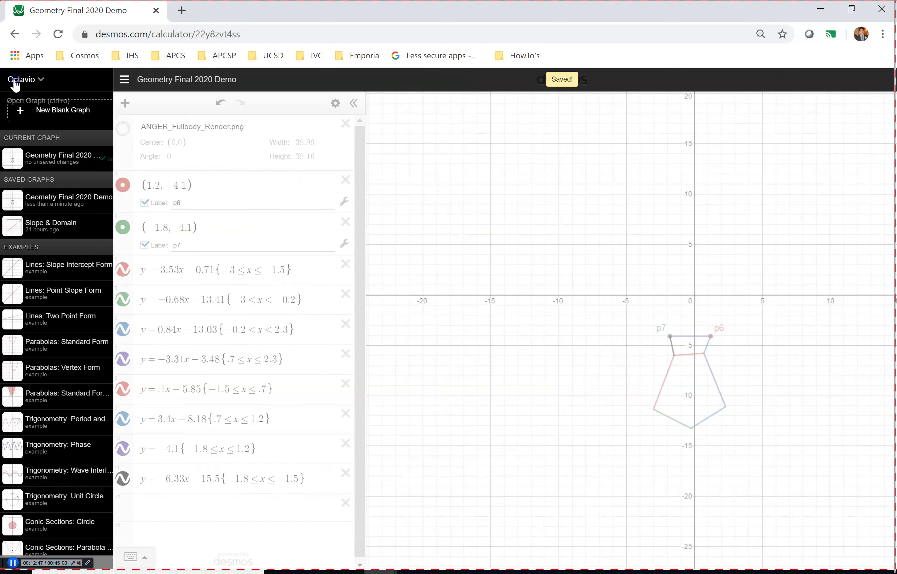
pyautogui.click(40, 111)
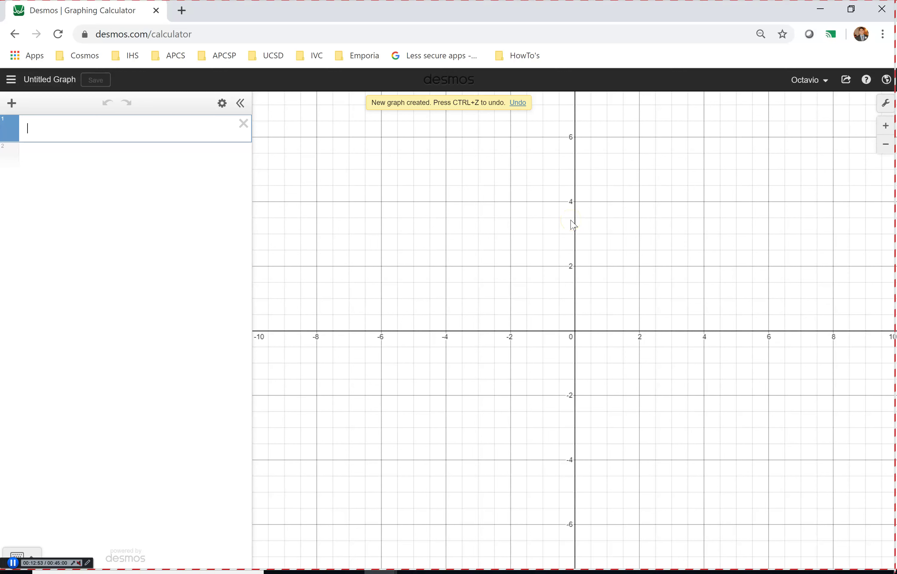
pyautogui.write('y=a(x-')
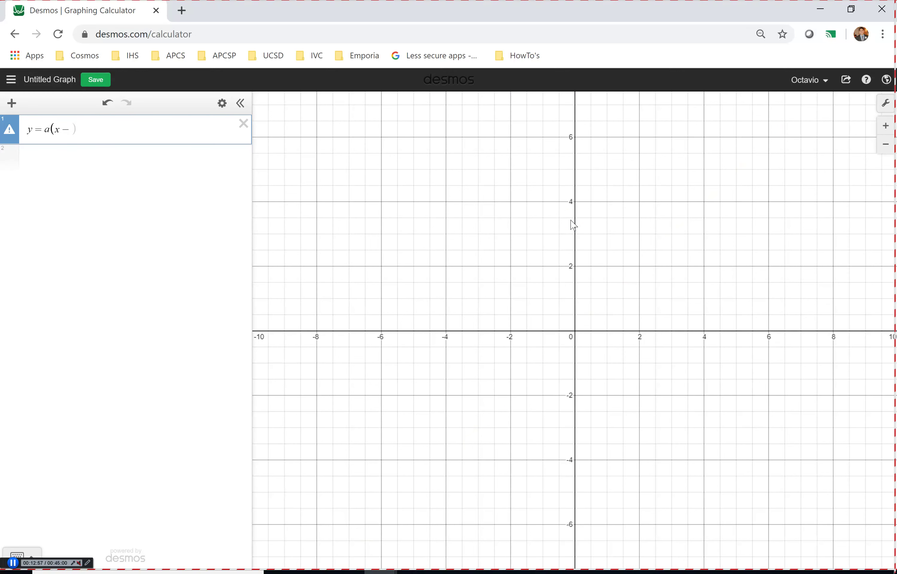
pyautogui.write('h')
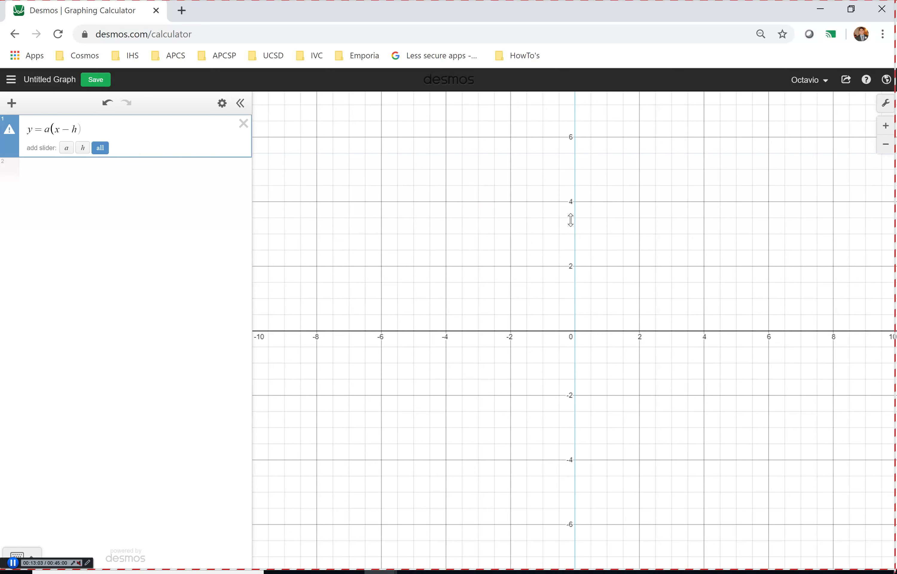
pyautogui.press('Right')
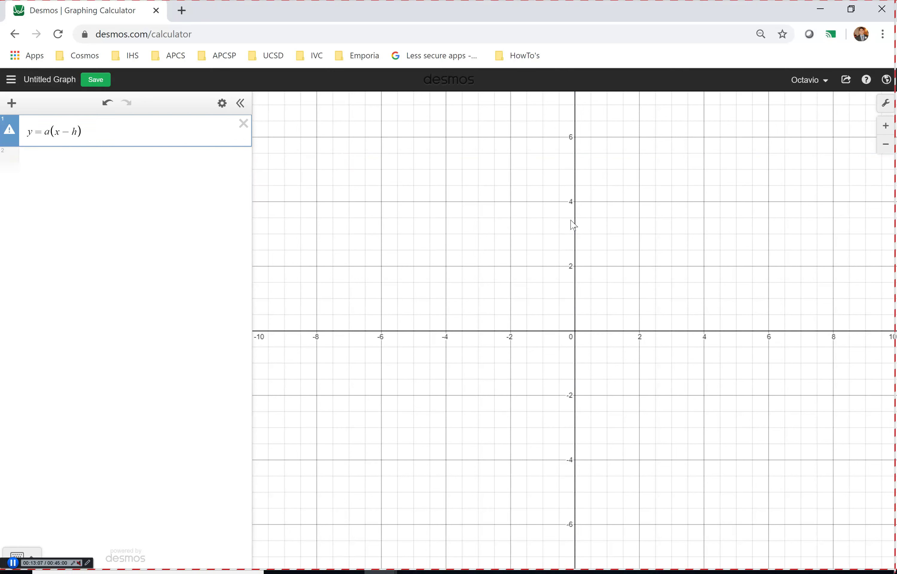
pyautogui.write('^2')
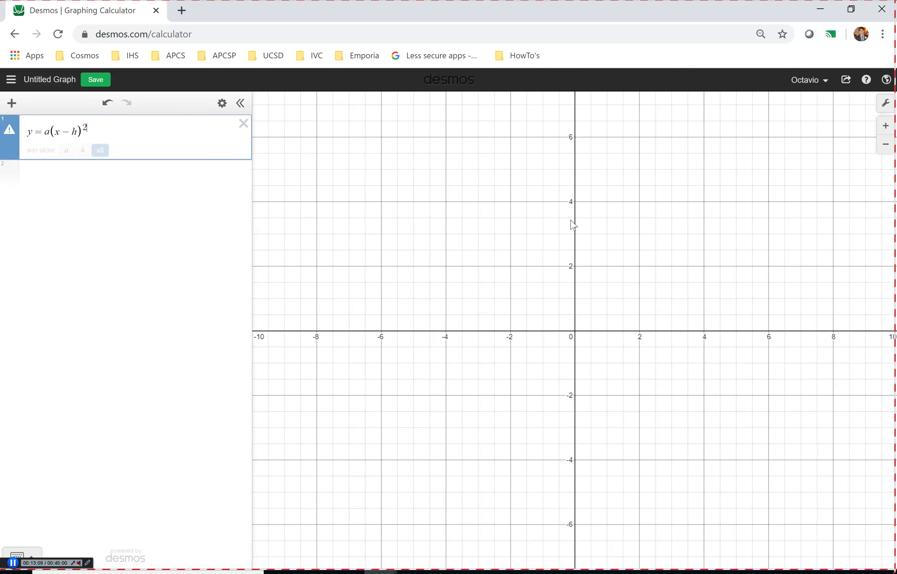
pyautogui.press('Right')
pyautogui.write('+k')
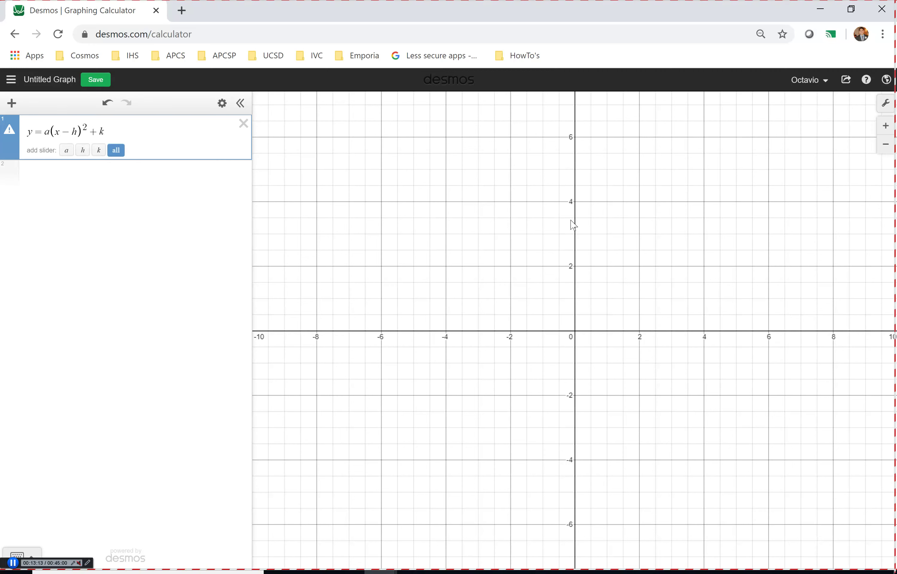
pyautogui.click(117, 149)
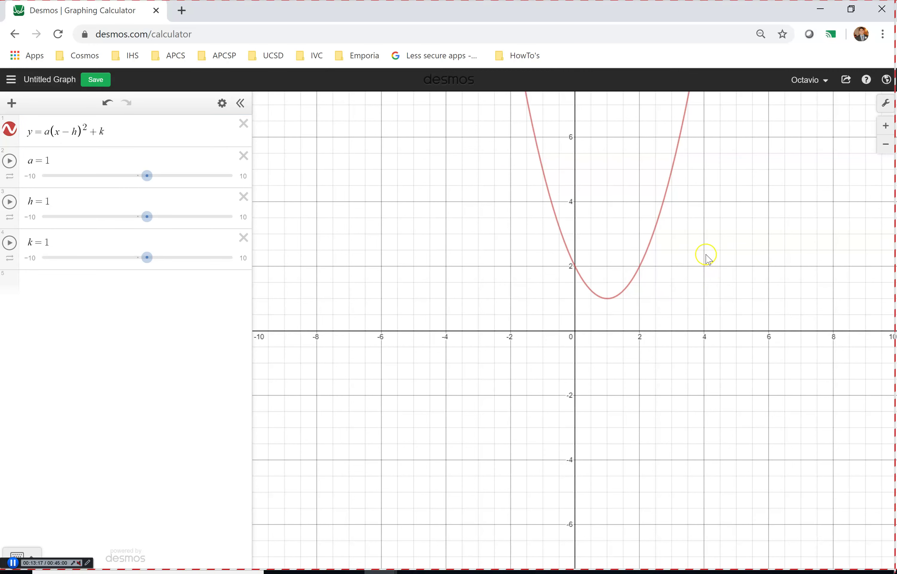
# Step: Shift the parabola with the sliders, bringing h to 3.2 and k to 0.5
pyautogui.scroll(5, 795, 226)
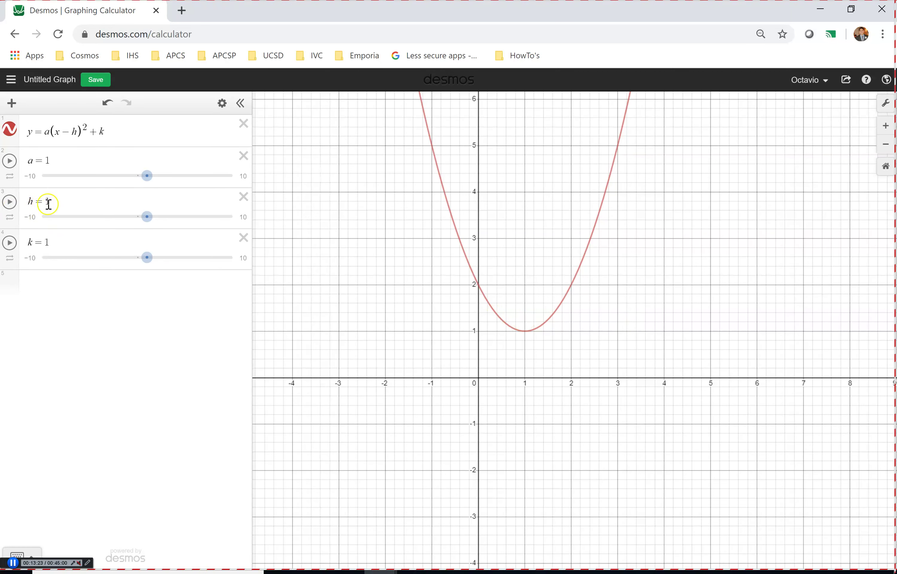
pyautogui.moveTo(146, 217); pyautogui.dragTo(169, 225)
pyautogui.moveTo(147, 257); pyautogui.dragTo(106, 267)
pyautogui.moveTo(120, 259); pyautogui.dragTo(141, 260)
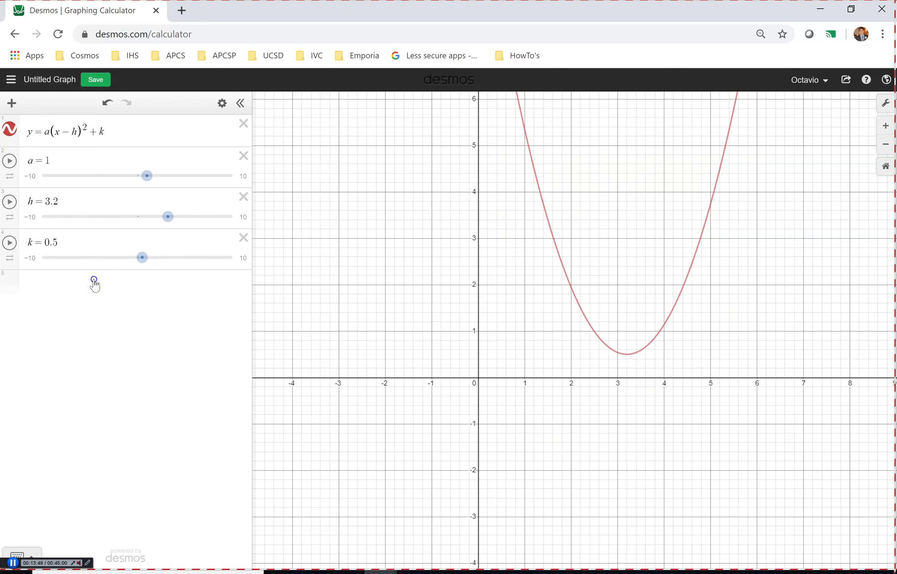
# Step: Add the point (h, k) and label it "Vertex"
pyautogui.click(132, 289)
pyautogui.write('(')
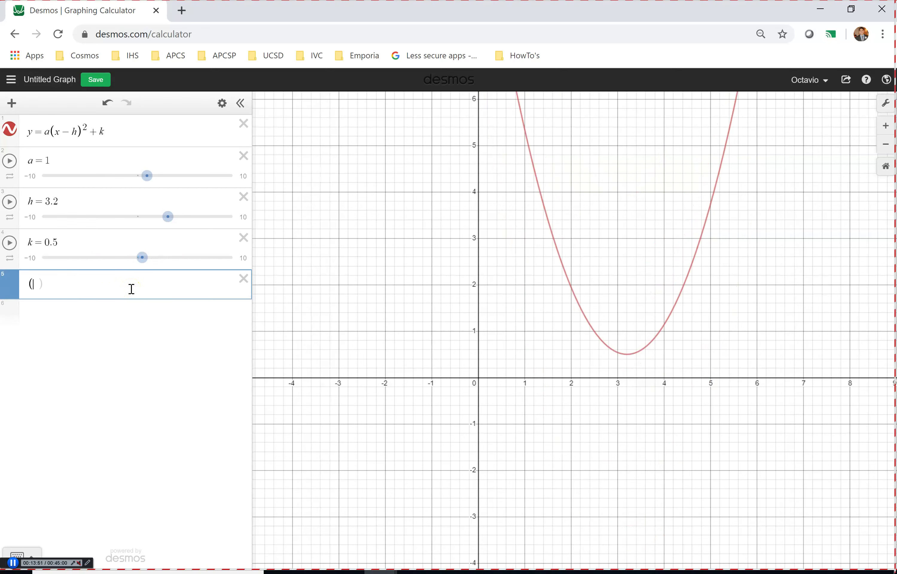
pyautogui.write('h,k')
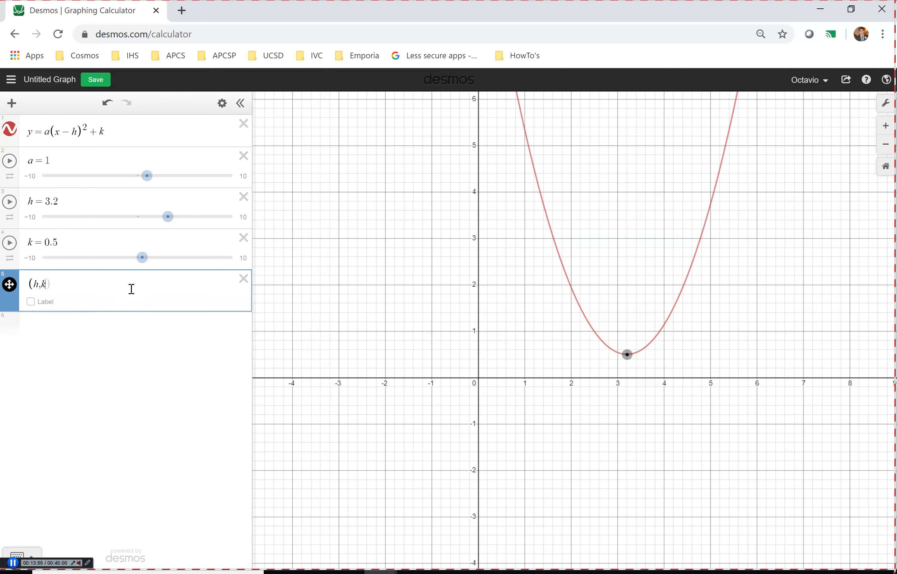
pyautogui.click(31, 301)
pyautogui.click(101, 306)
pyautogui.write('Vertex')
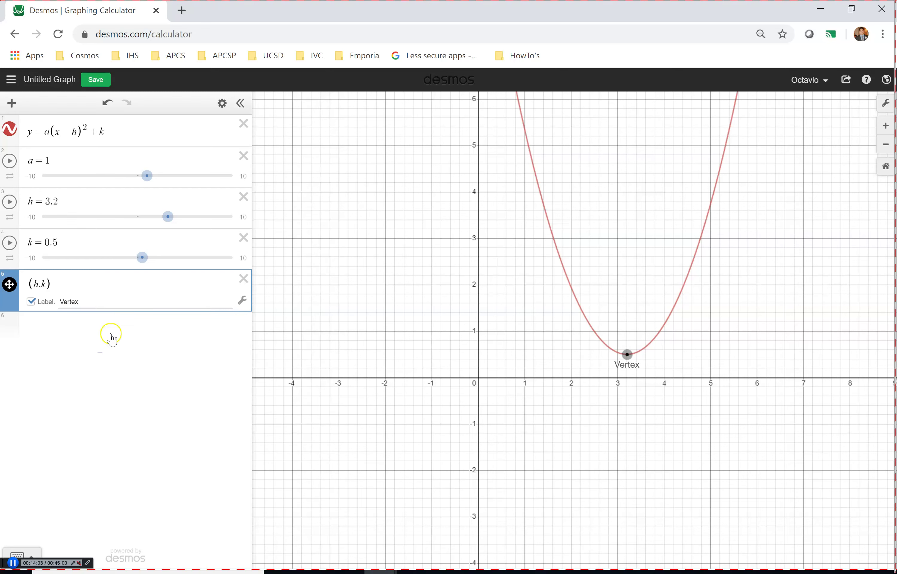
# Step: Move the h and k sliders to 0 and widen the parabola by lowering a to 0.1
pyautogui.moveTo(142, 258); pyautogui.dragTo(138, 228)
pyautogui.moveTo(170, 259); pyautogui.dragTo(138, 265)
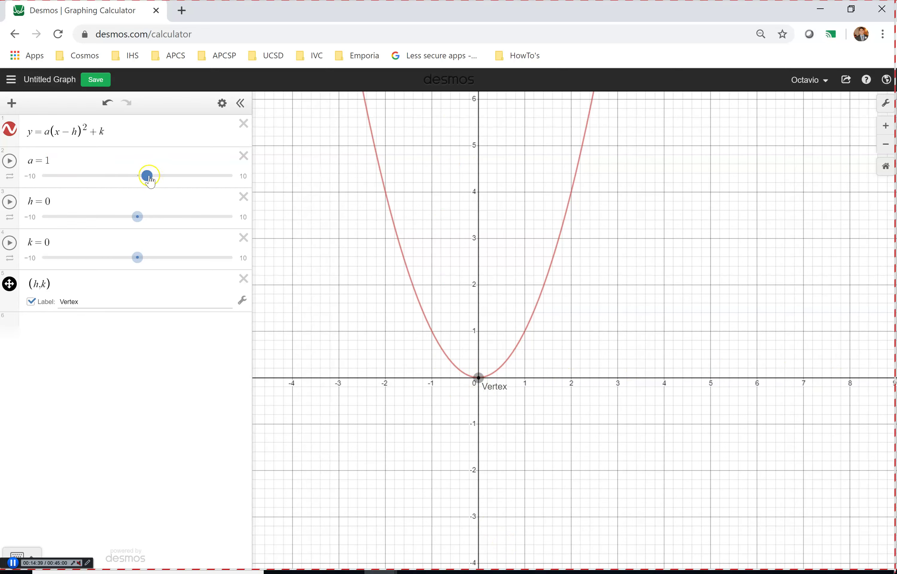
pyautogui.moveTo(150, 180)
pyautogui.mouseDown()
pyautogui.moveTo(223, 176)
pyautogui.moveTo(87, 174)
pyautogui.moveTo(124, 165)
pyautogui.moveTo(140, 173)
pyautogui.mouseUp()
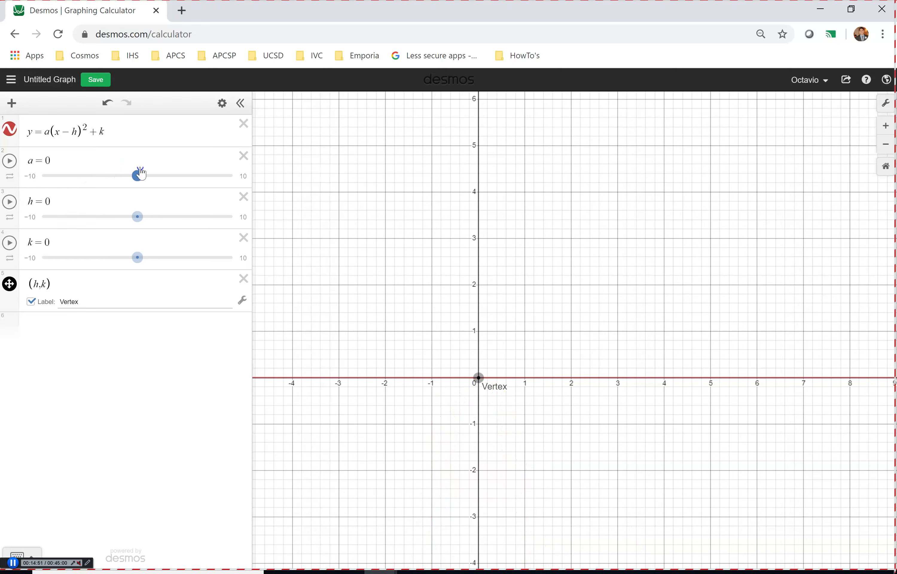
pyautogui.moveTo(142, 174); pyautogui.dragTo(142, 174)
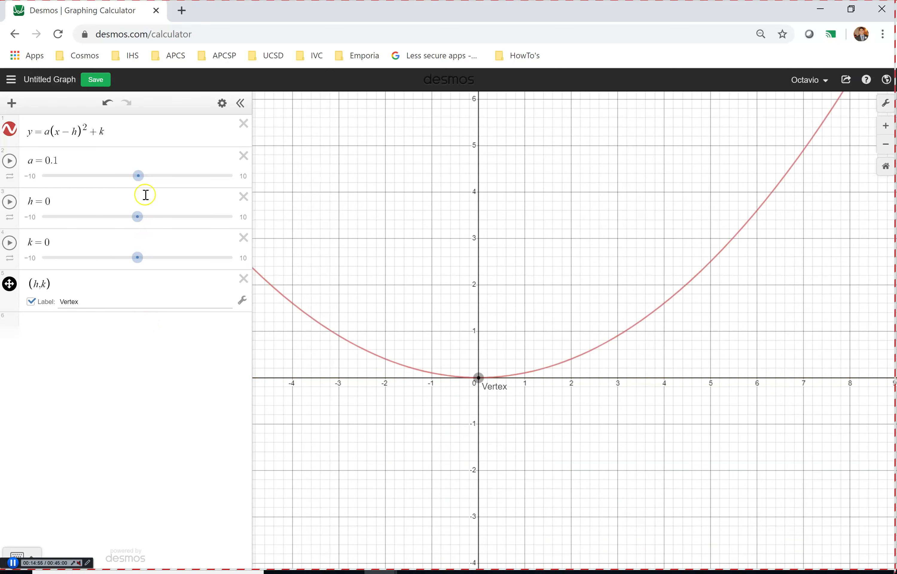
# Step: Enter a as 0.5, 0.8 and 0.9 in turn, finishing at 1, to demonstrate the parabola narrowing
pyautogui.click(97, 160)
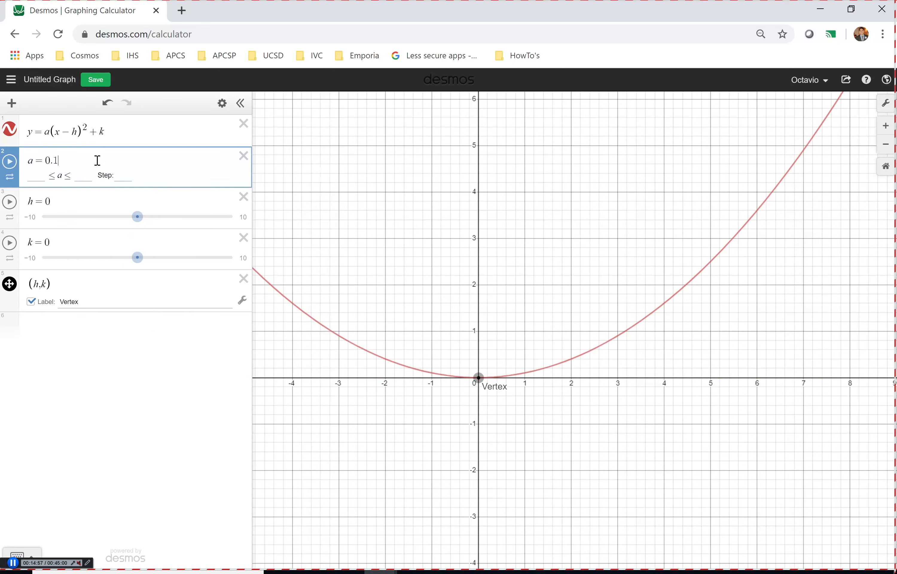
pyautogui.press('BackSpace')
pyautogui.write('5')
pyautogui.press('BackSpace')
pyautogui.write('8')
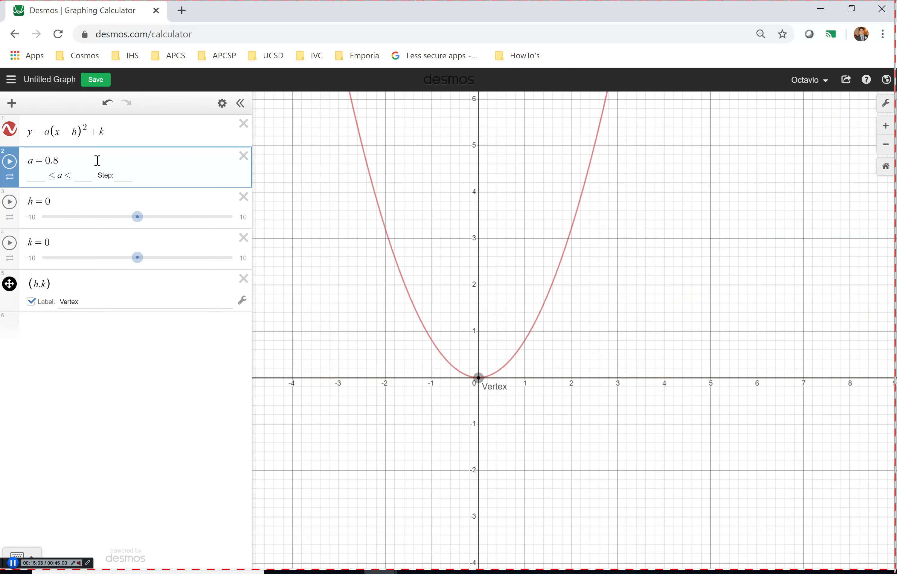
pyautogui.press('BackSpace')
pyautogui.write('9')
pyautogui.press('BackSpace')
pyautogui.press('BackSpace')
pyautogui.press('BackSpace')
pyautogui.write('1')
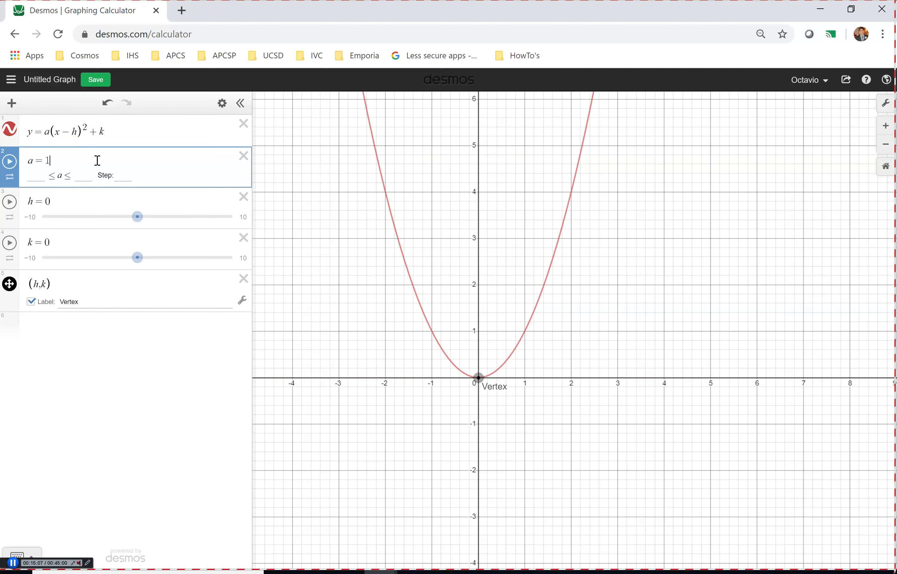
# Step: Try a at 2, 3, 4 and 5 to demonstrate narrower parabolas, and return it to 1
pyautogui.press('BackSpace')
pyautogui.write('2')
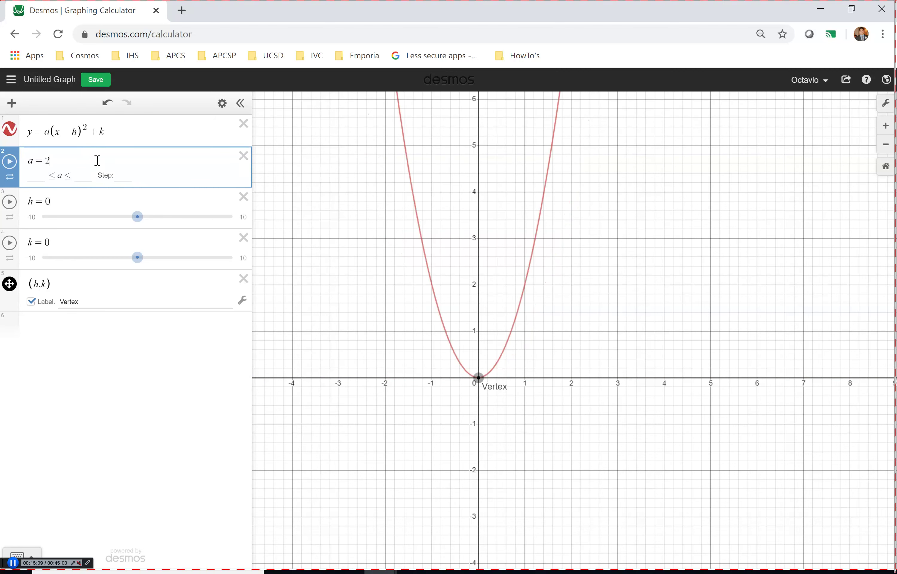
pyautogui.press('BackSpace')
pyautogui.write('3')
pyautogui.press('BackSpace')
pyautogui.write('4')
pyautogui.press('BackSpace')
pyautogui.write('5')
pyautogui.press('BackSpace')
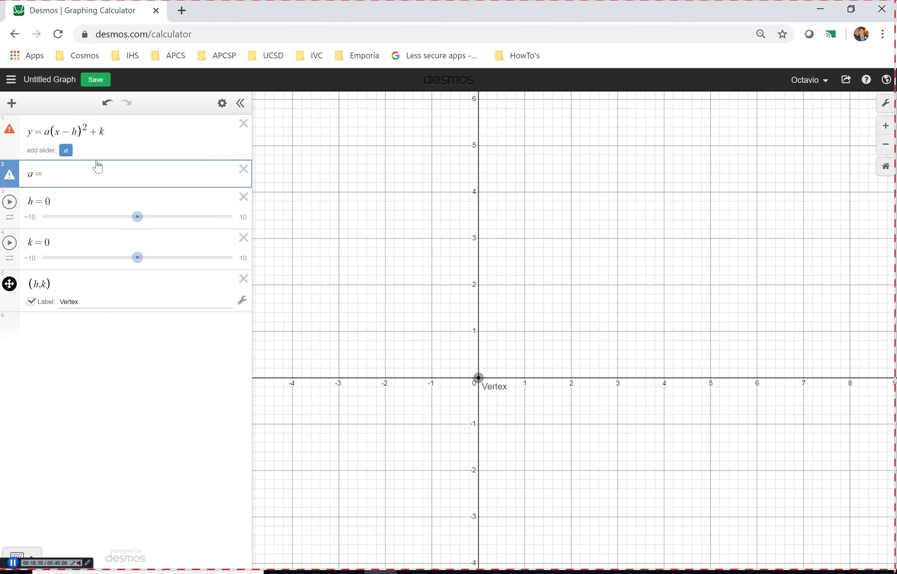
pyautogui.write('1')
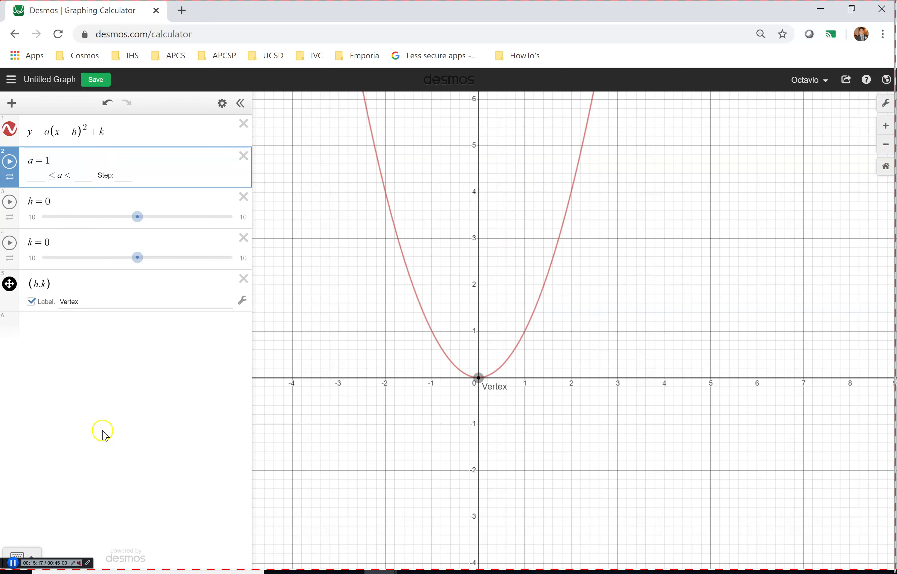
pyautogui.click(82, 328)
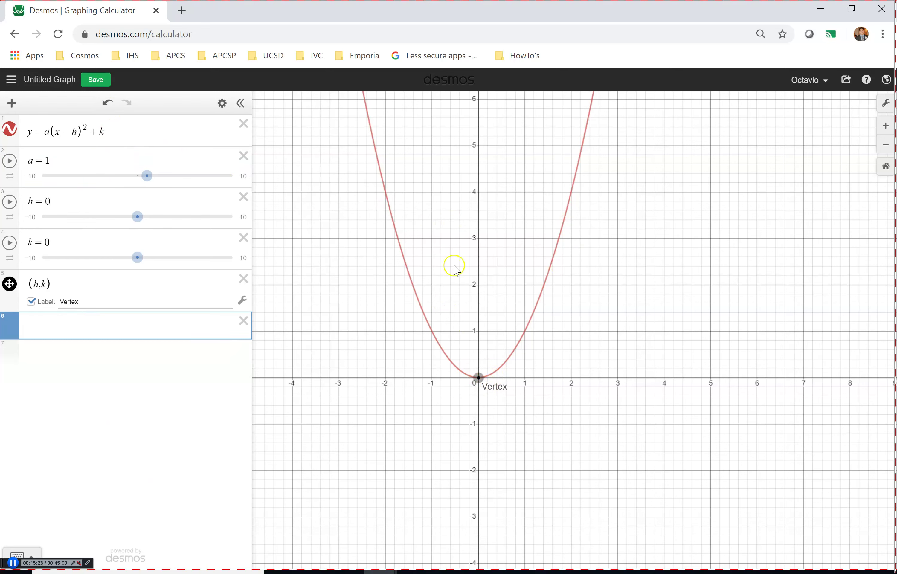
# Step: Append the domain restriction {0 ≤ x < 2.5} to the parabola equation
pyautogui.click(134, 127)
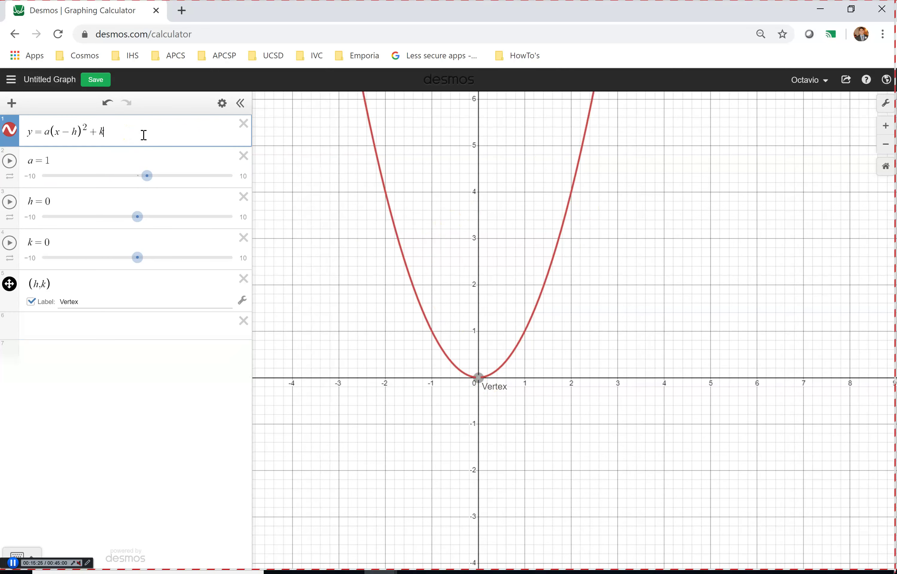
pyautogui.write('{0<')
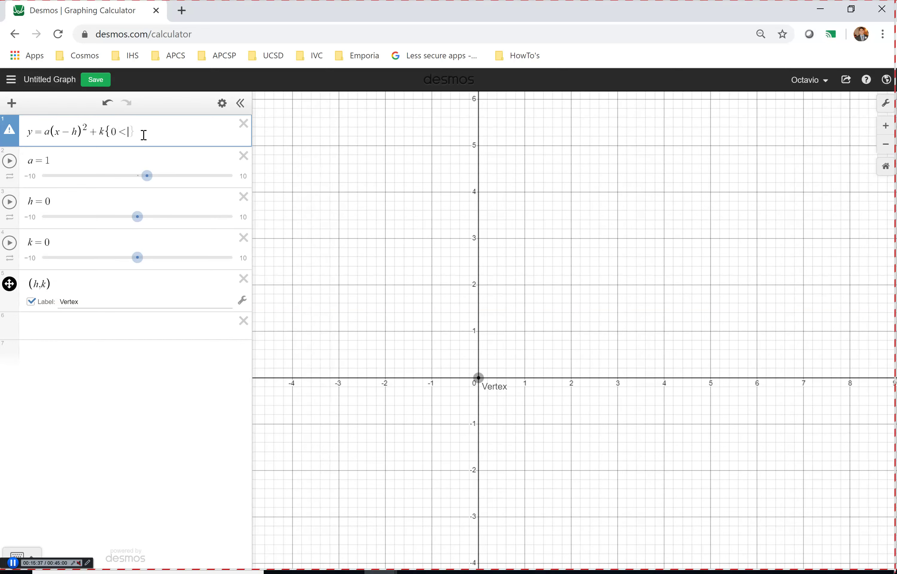
pyautogui.write('x')
pyautogui.write('<')
pyautogui.write('2.4')
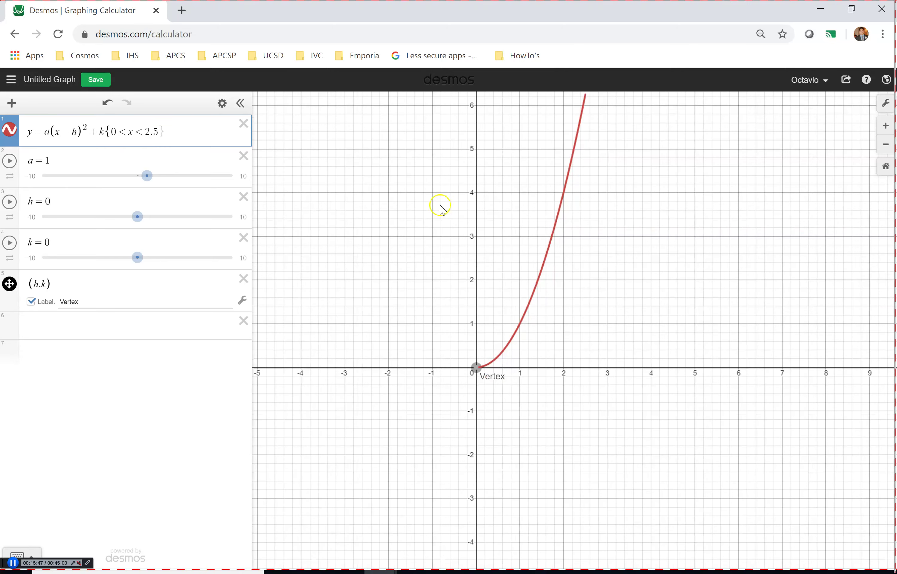
pyautogui.moveTo(643, 186); pyautogui.dragTo(651, 227)
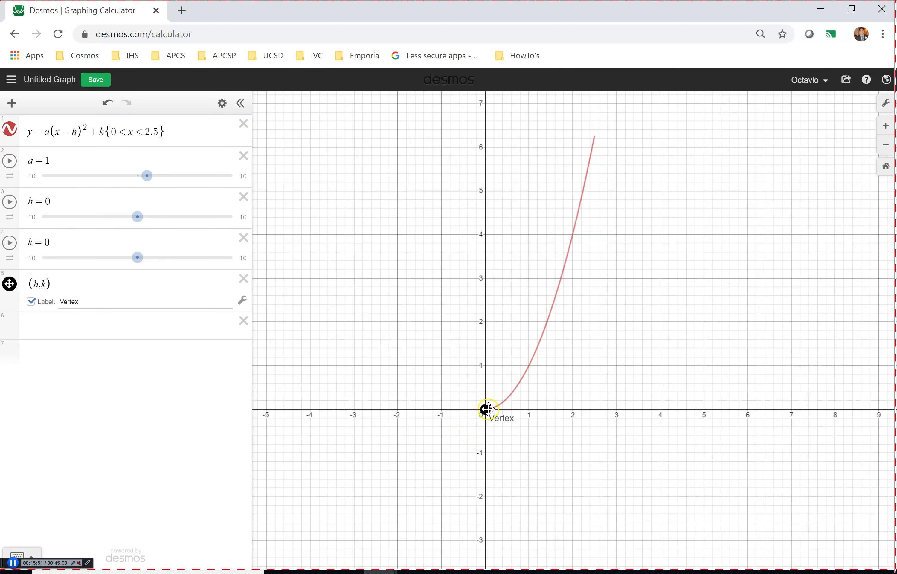
# Step: Highlight the lower bound 0, the variable x and the upper bound 2.5 in the parabola's domain restriction
pyautogui.click(133, 130)
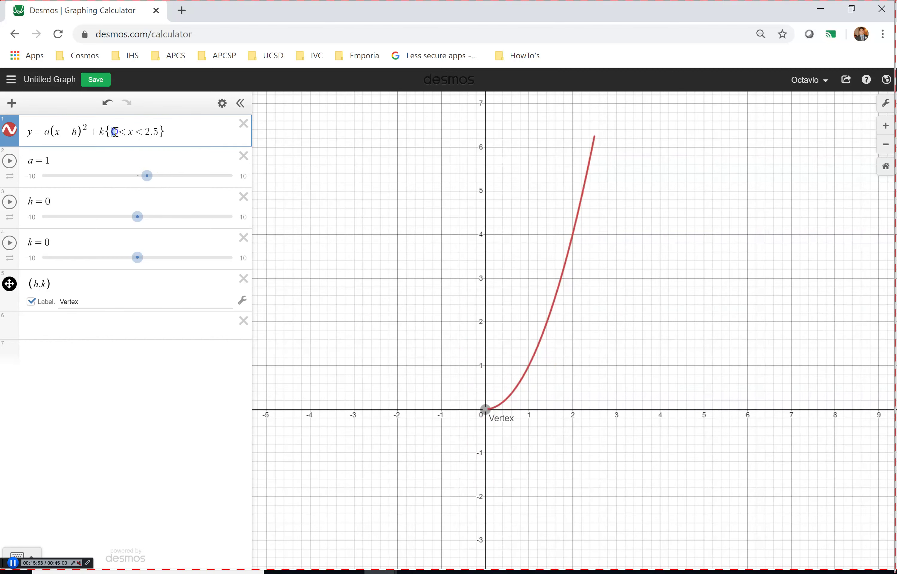
pyautogui.moveTo(142, 131); pyautogui.dragTo(167, 133)
pyautogui.moveTo(120, 131); pyautogui.dragTo(143, 130)
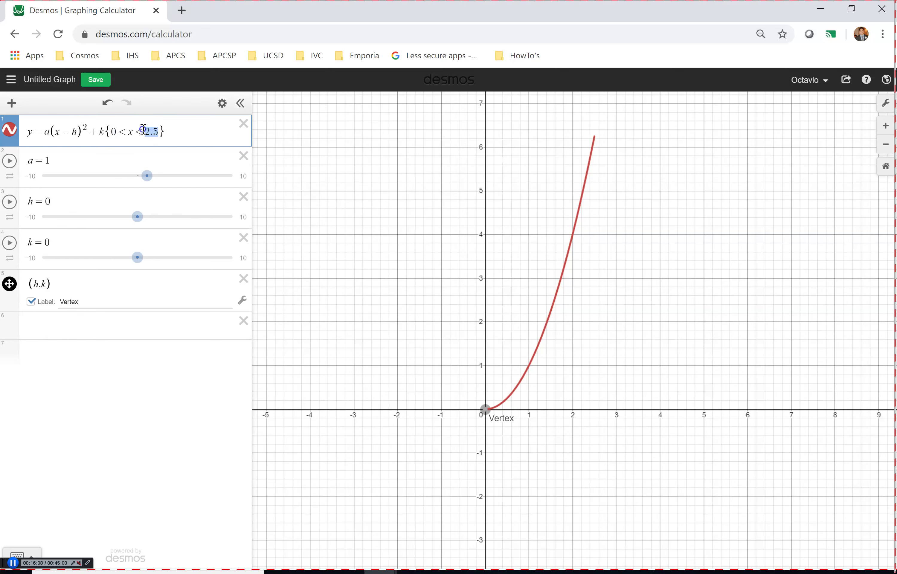
pyautogui.click(112, 132)
pyautogui.moveTo(145, 131); pyautogui.dragTo(152, 131)
# Step: Save the graph with the title Parabolas
pyautogui.click(69, 80)
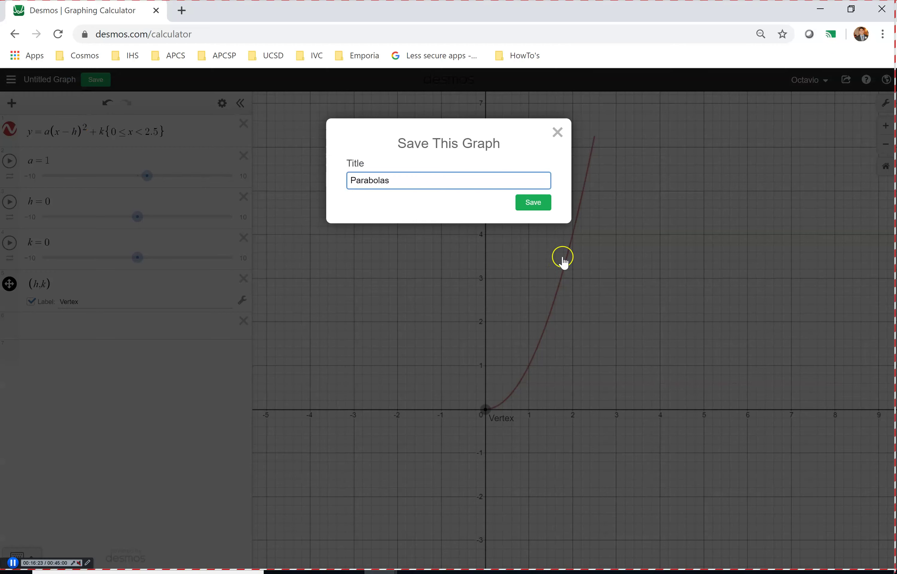
pyautogui.click(533, 203)
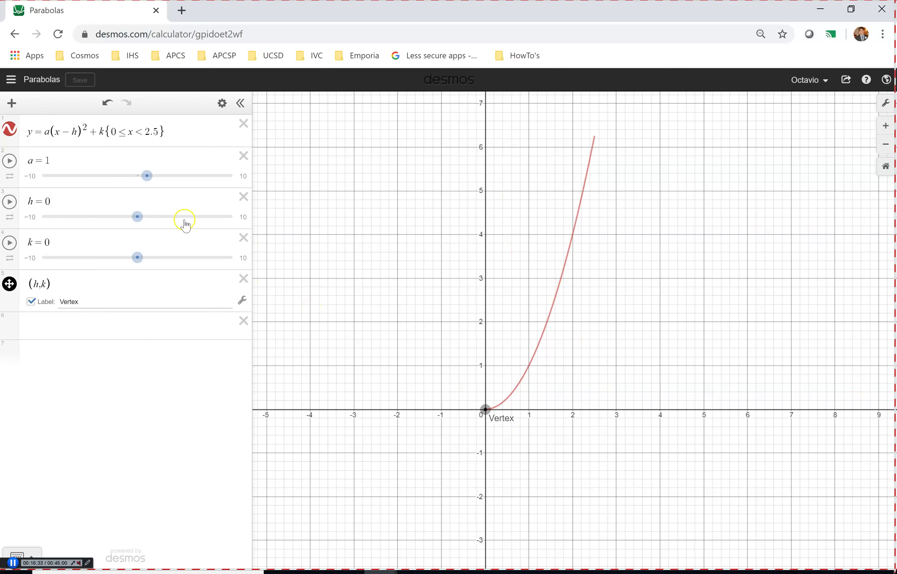
# Step: Open the saved graph Geometry Final 2020 Demo and show its ANGER_Fullbody_Render.png image
pyautogui.click(10, 80)
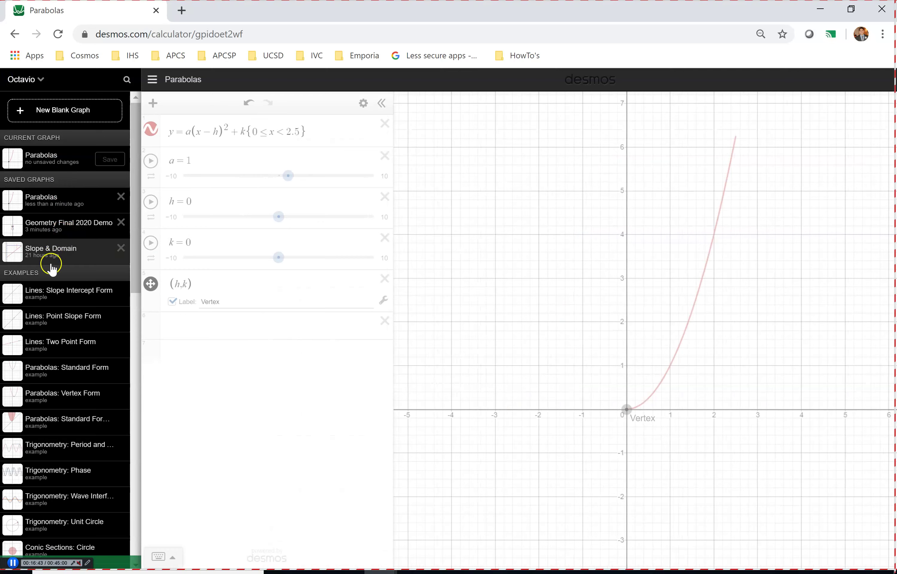
pyautogui.click(45, 228)
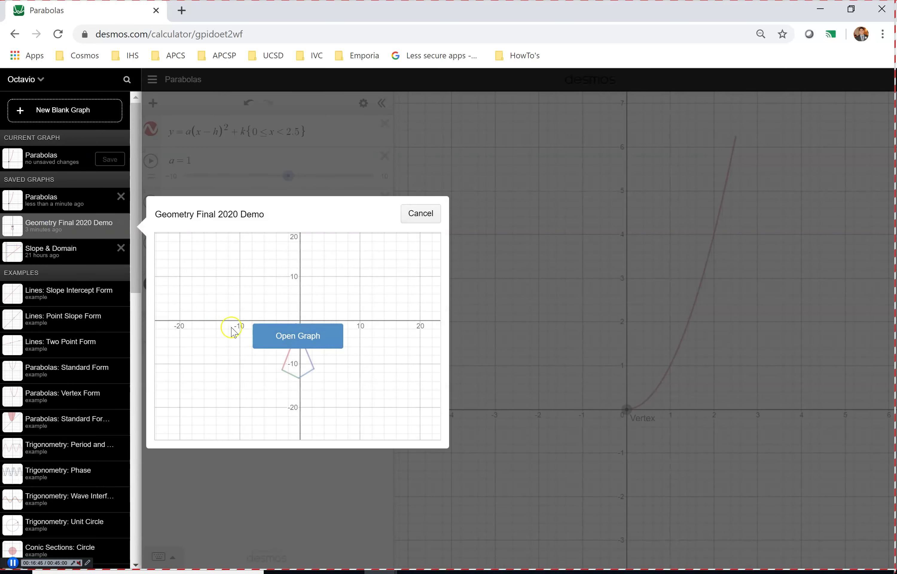
pyautogui.click(292, 336)
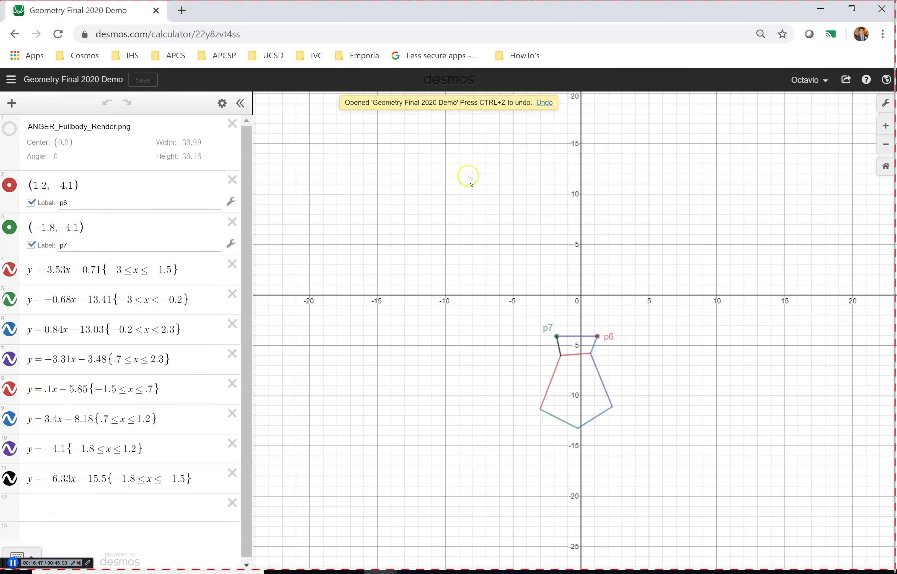
pyautogui.click(11, 132)
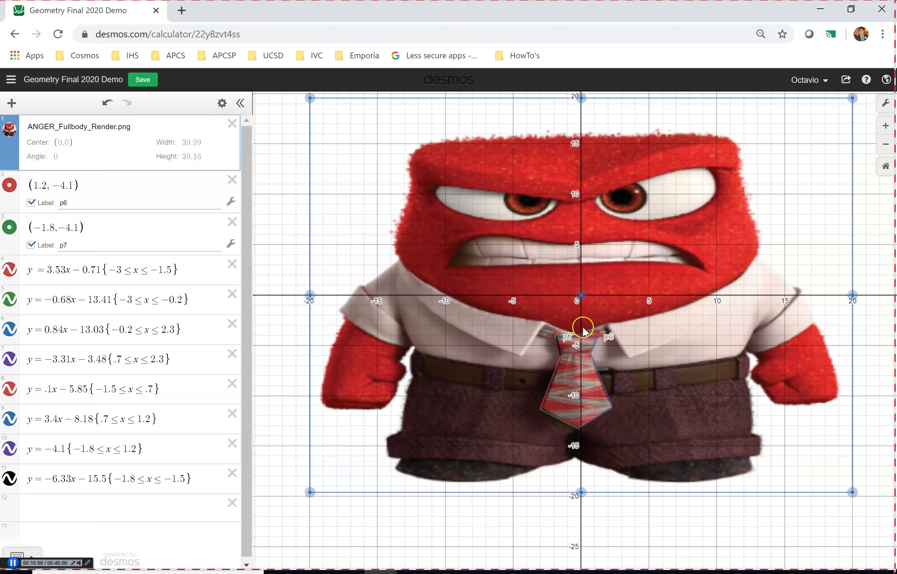
# Step: Add the point (0, −3) at the bottom of the character's chin and label it v1
pyautogui.scroll(3, 578, 324)
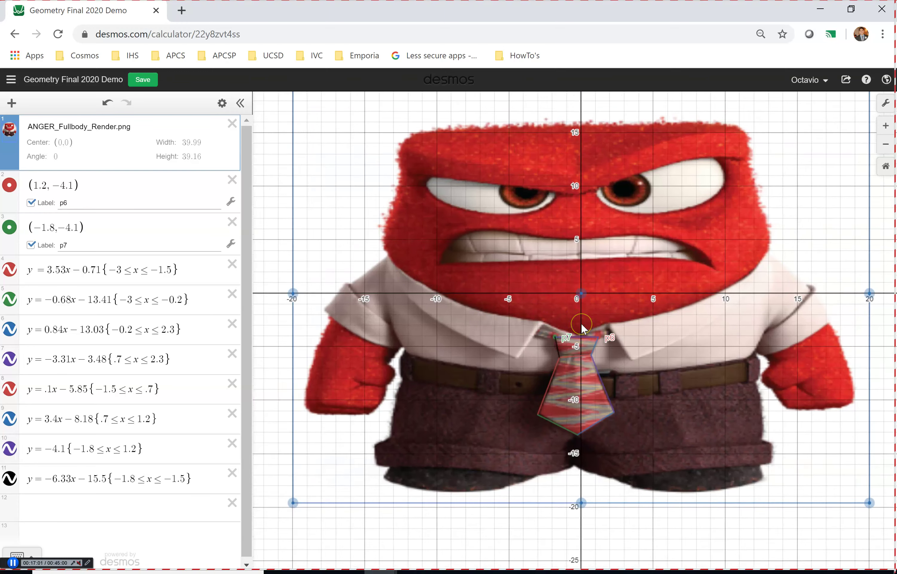
pyautogui.scroll(3, 581, 324)
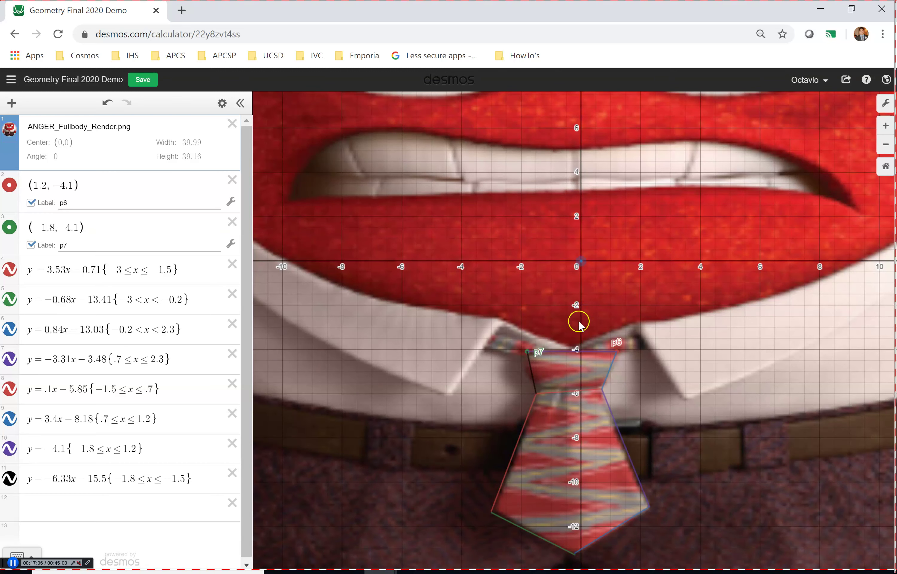
pyautogui.click(82, 506)
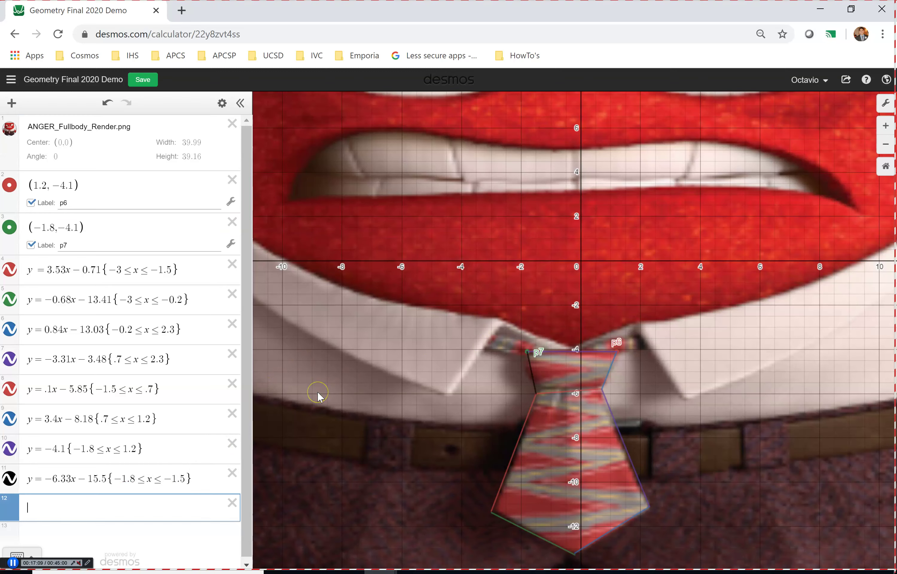
pyautogui.write('(0')
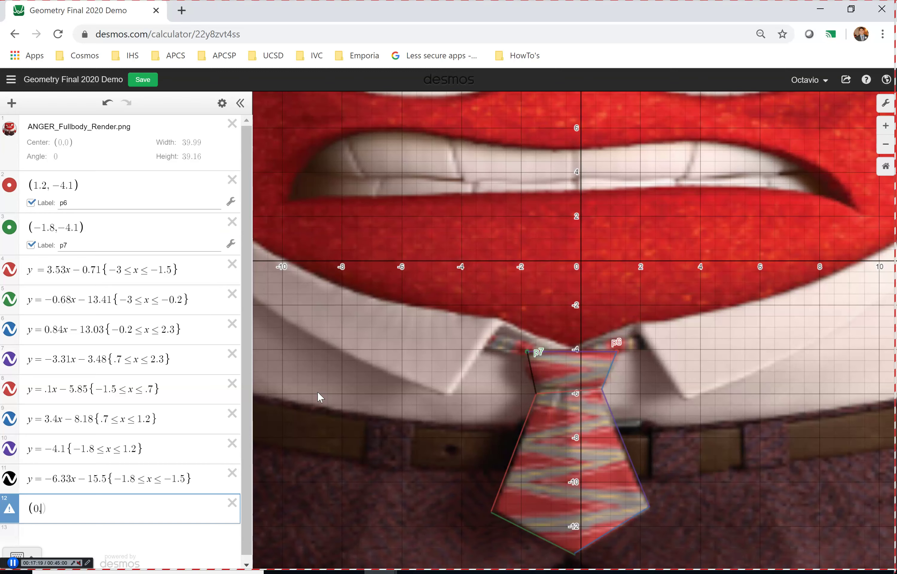
pyautogui.write(',-3')
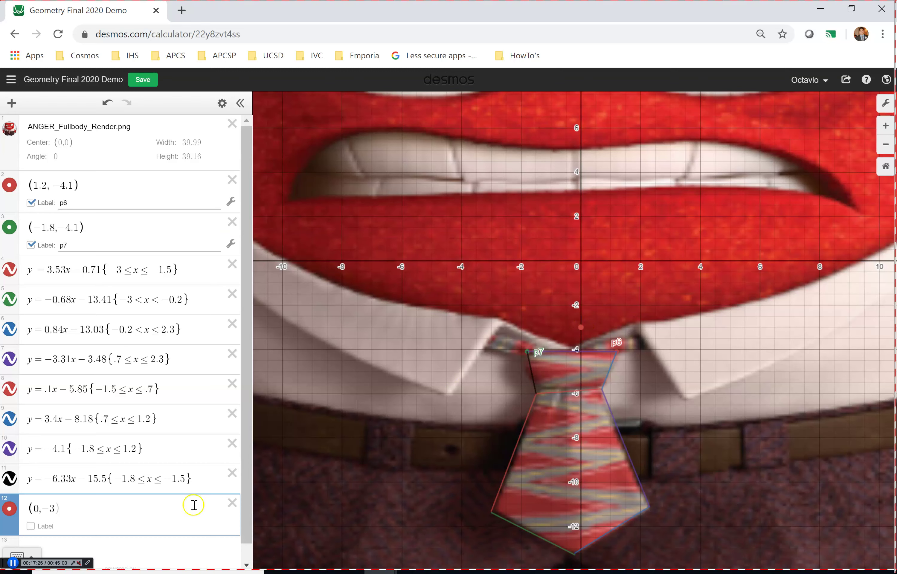
pyautogui.click(31, 526)
pyautogui.click(95, 526)
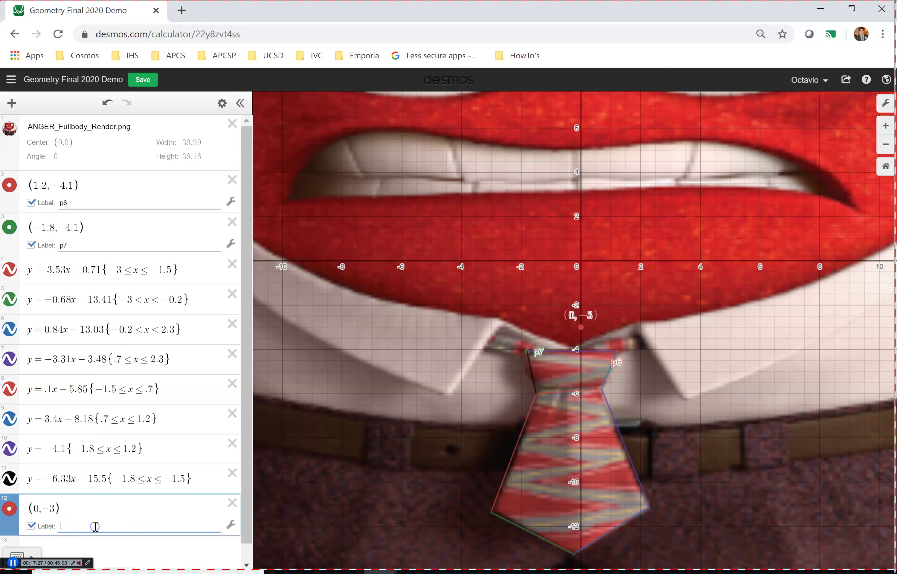
pyautogui.write('v1')
# Step: Enter a new equation y = 1(x − 0)², using the x-coordinate of v1 as h
pyautogui.scroll(-3, 670, 365)
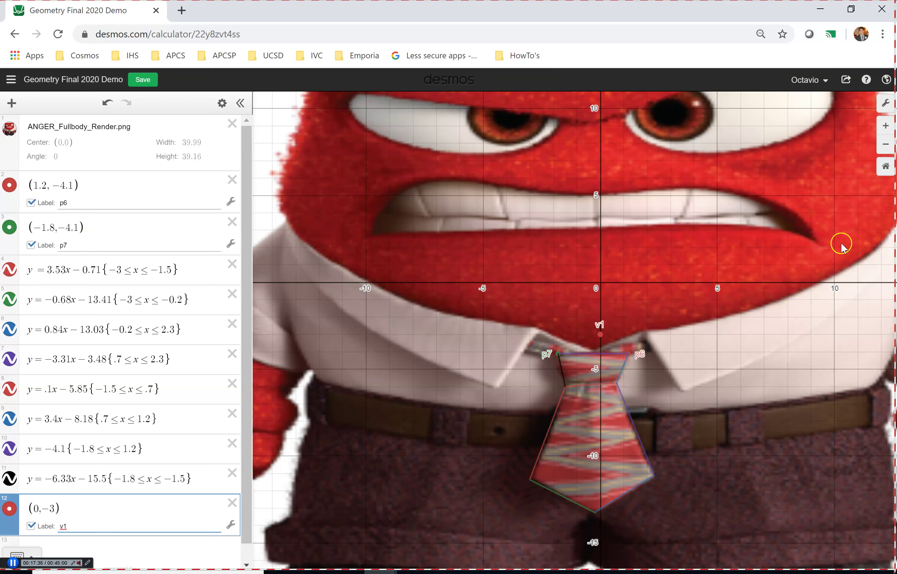
pyautogui.scroll(-1, 45, 525)
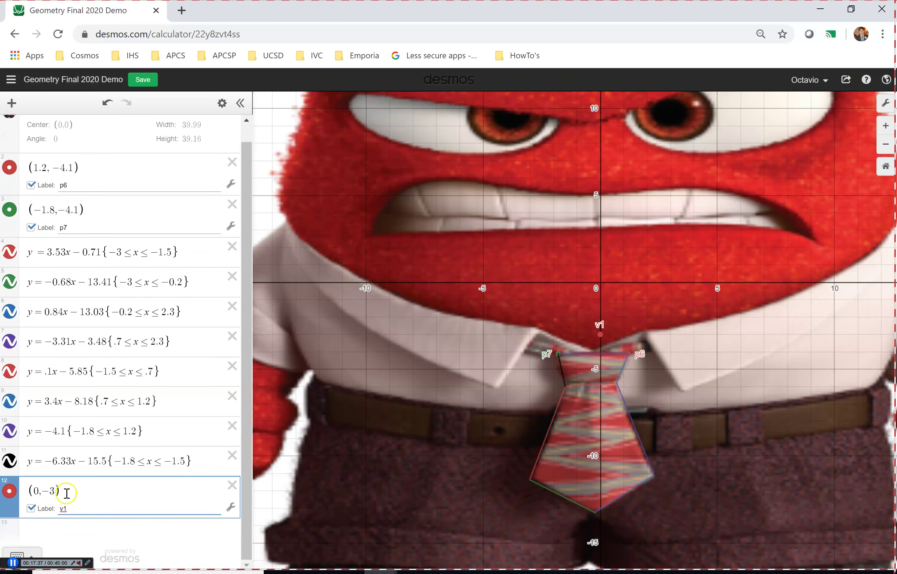
pyautogui.click(64, 532)
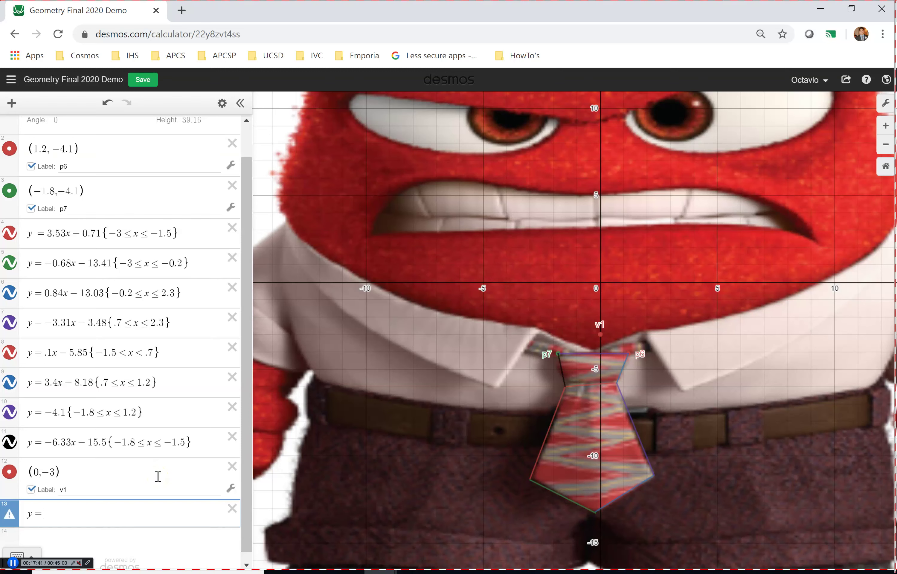
pyautogui.write('y=x')
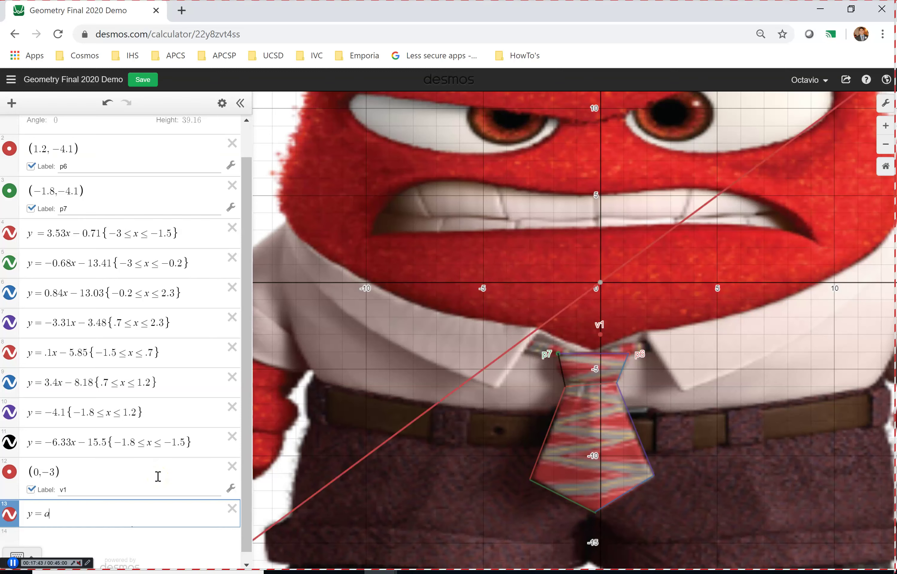
pyautogui.press('BackSpace')
pyautogui.write('1')
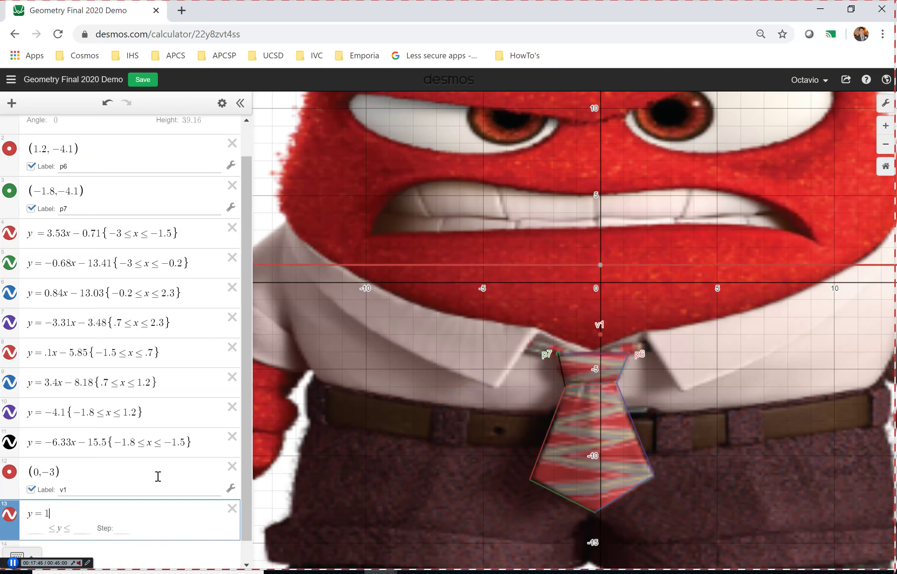
pyautogui.write('(x=')
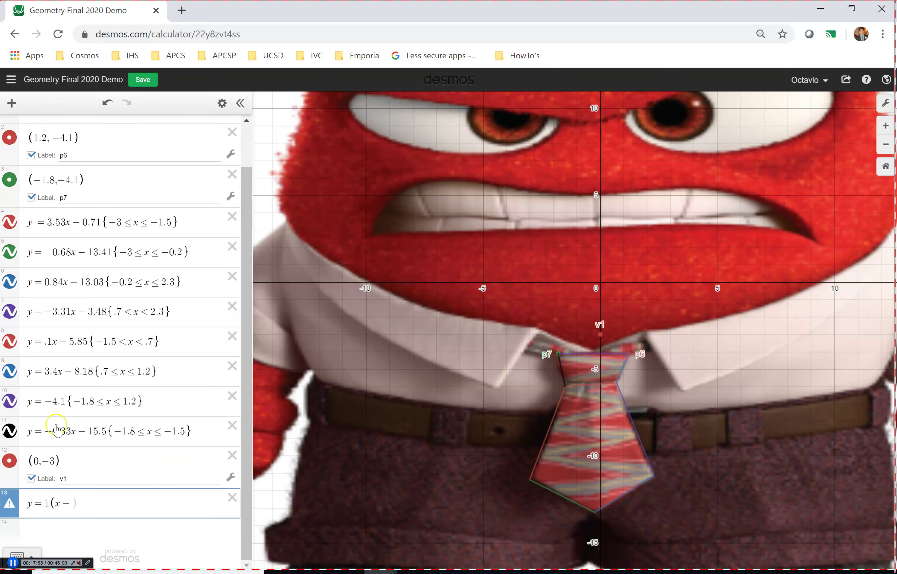
pyautogui.doubleClick(34, 460)
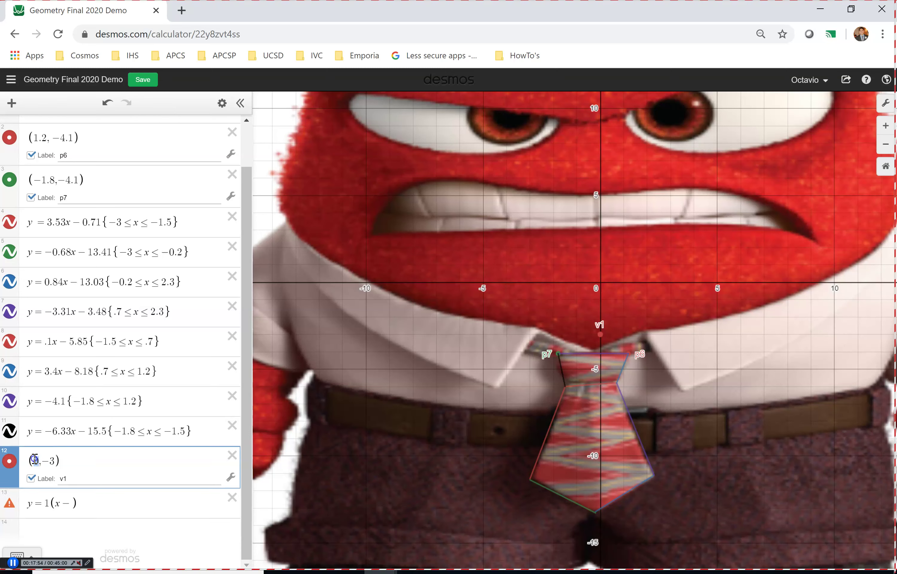
pyautogui.click(72, 502)
pyautogui.write('0)')
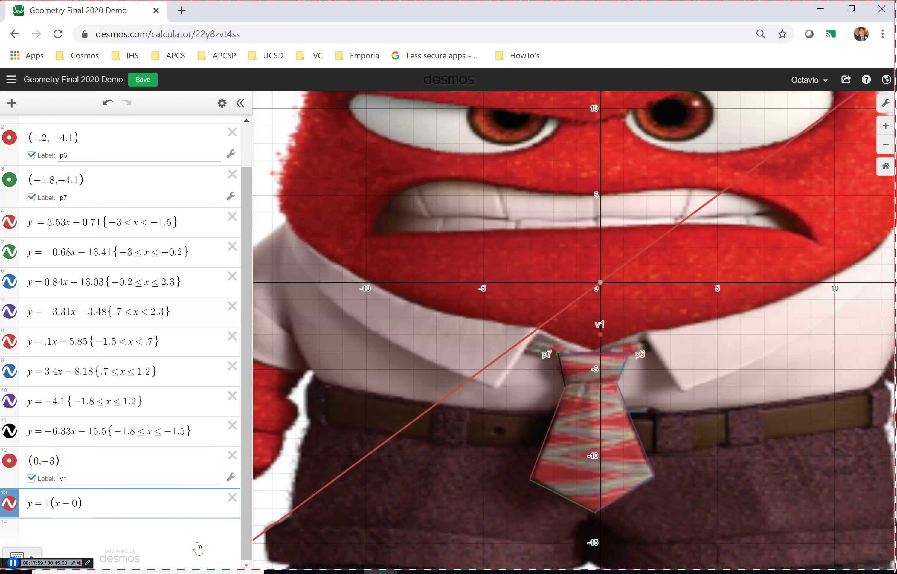
pyautogui.write('^2')
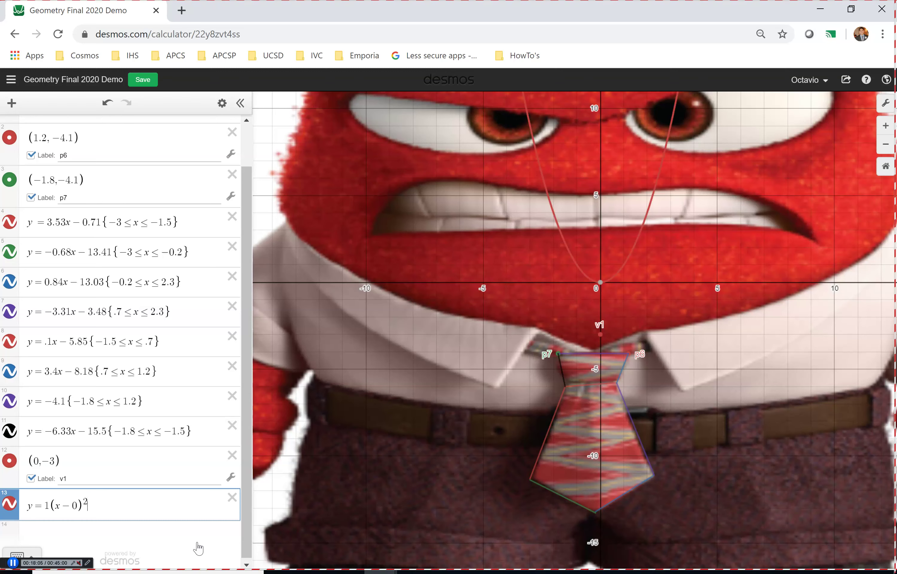
# Step: Complete the parabola equation with − 3, using the y-coordinate of v1 as k
pyautogui.press('Right')
pyautogui.write('+')
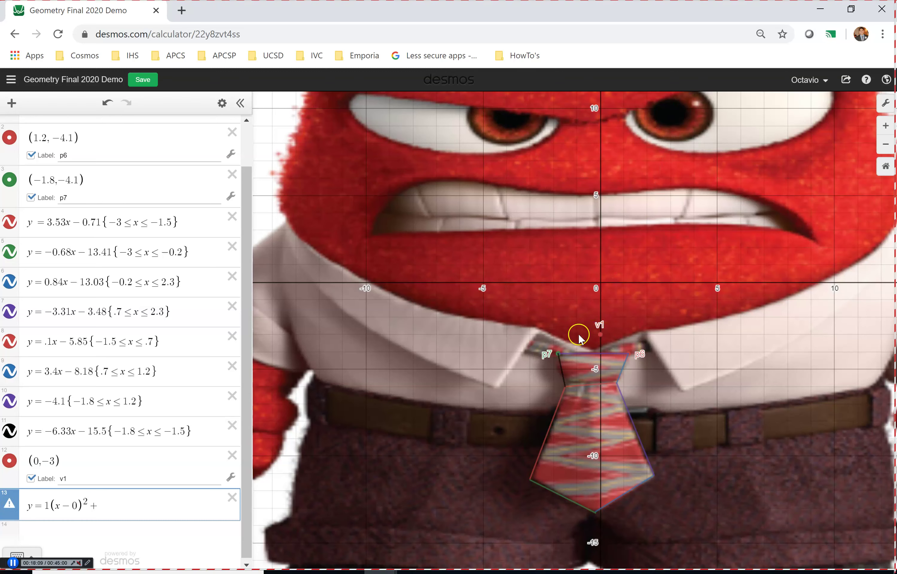
pyautogui.moveTo(46, 459); pyautogui.dragTo(52, 459)
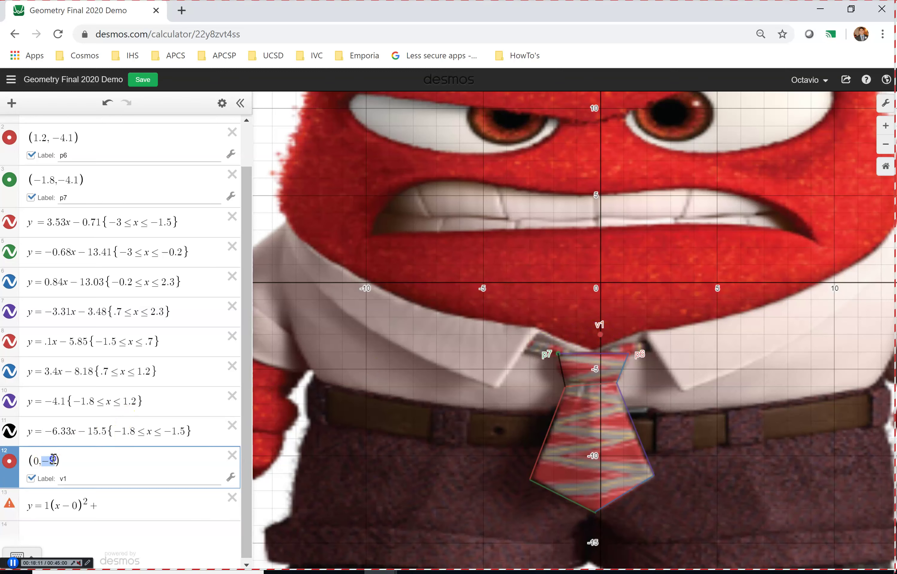
pyautogui.click(102, 505)
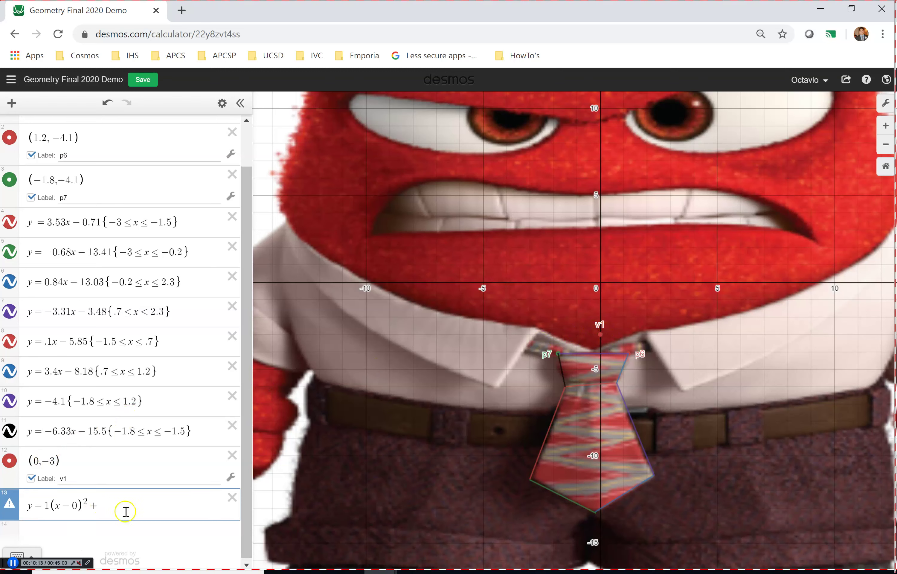
pyautogui.press('BackSpace')
pyautogui.write('-3')
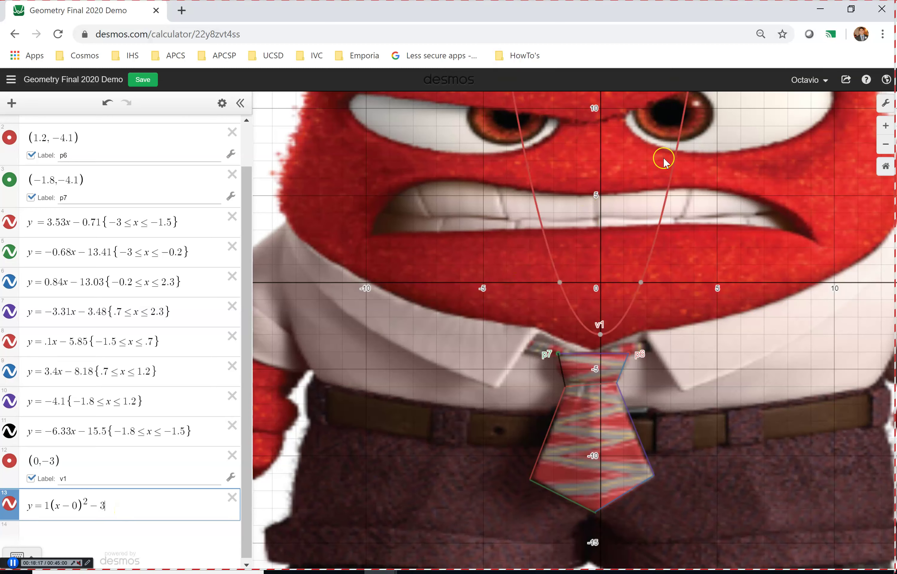
# Step: Hide the character image to view the parabola and tie outline alone, and show the image again
pyautogui.scroll(2, 40, 171)
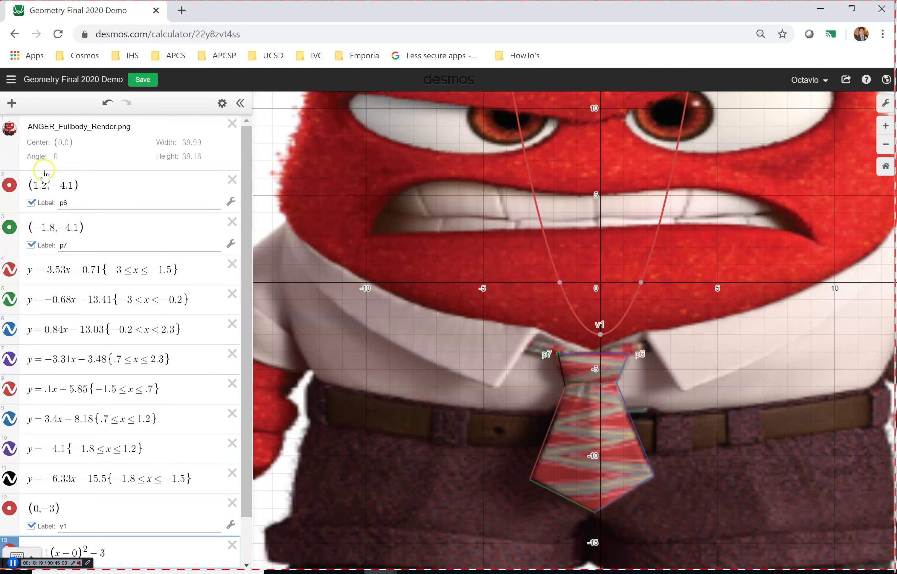
pyautogui.click(15, 132)
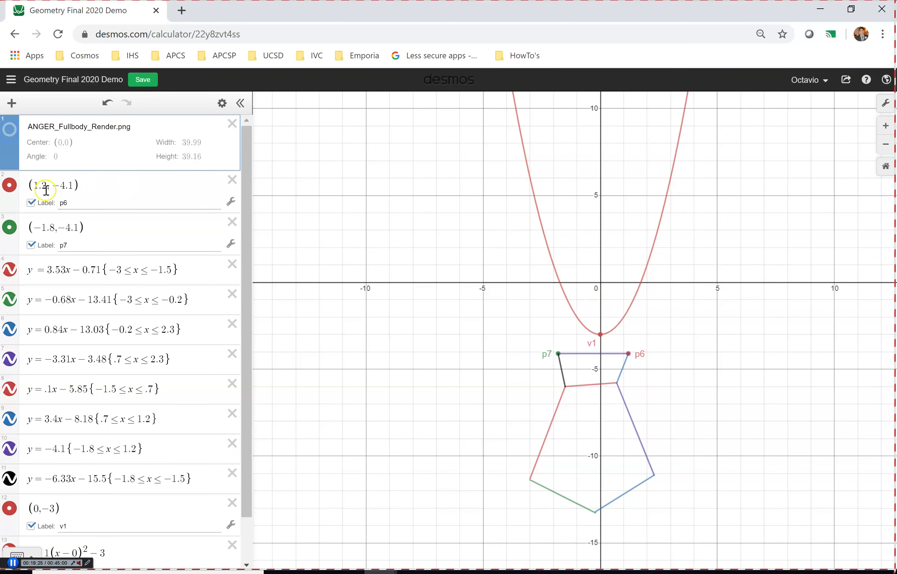
pyautogui.click(12, 132)
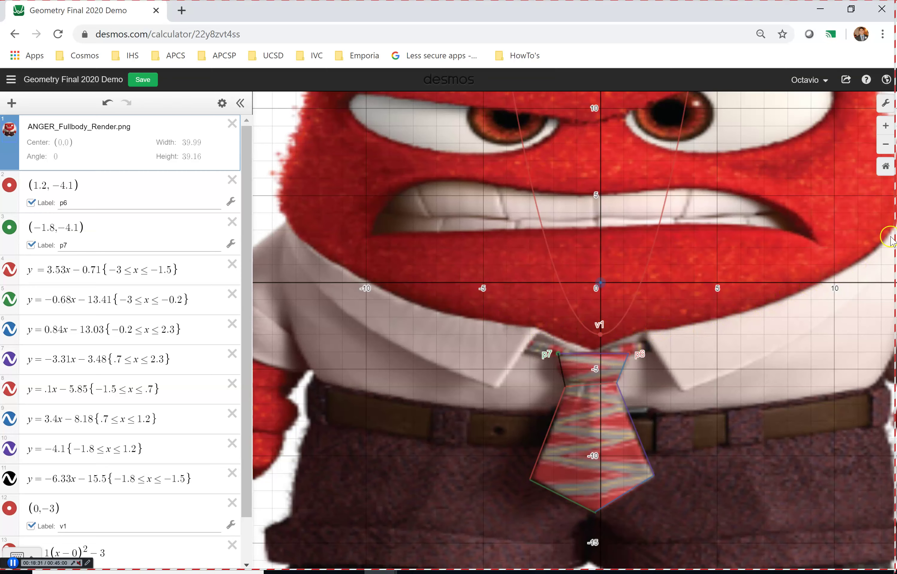
# Step: Widen the chin parabola by changing its leading coefficient to .5 and further to .1
pyautogui.scroll(-2, 169, 360)
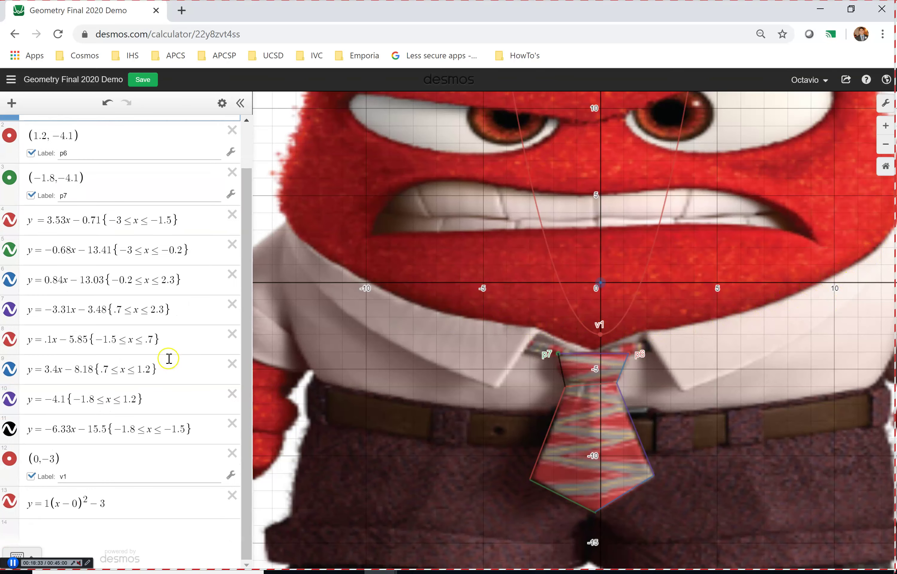
pyautogui.click(48, 503)
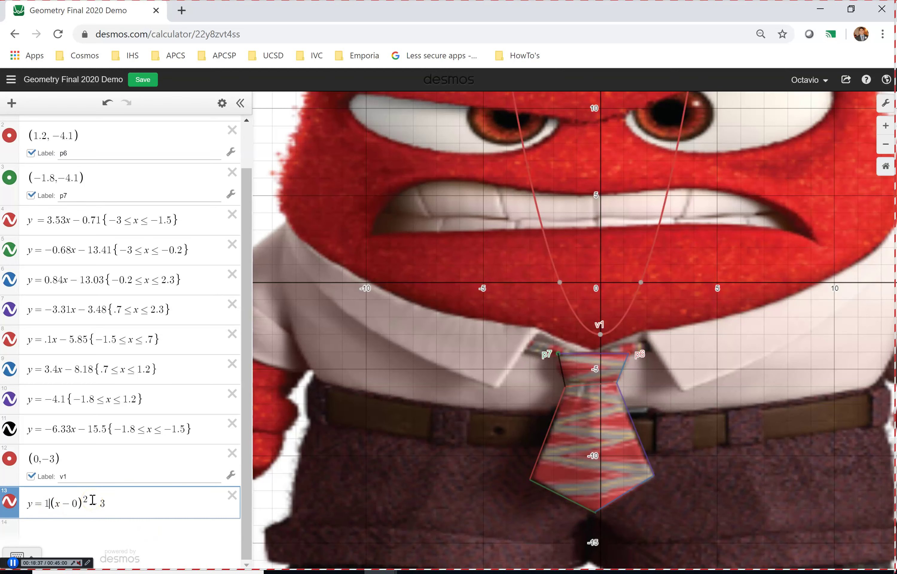
pyautogui.press('BackSpace')
pyautogui.write('.5')
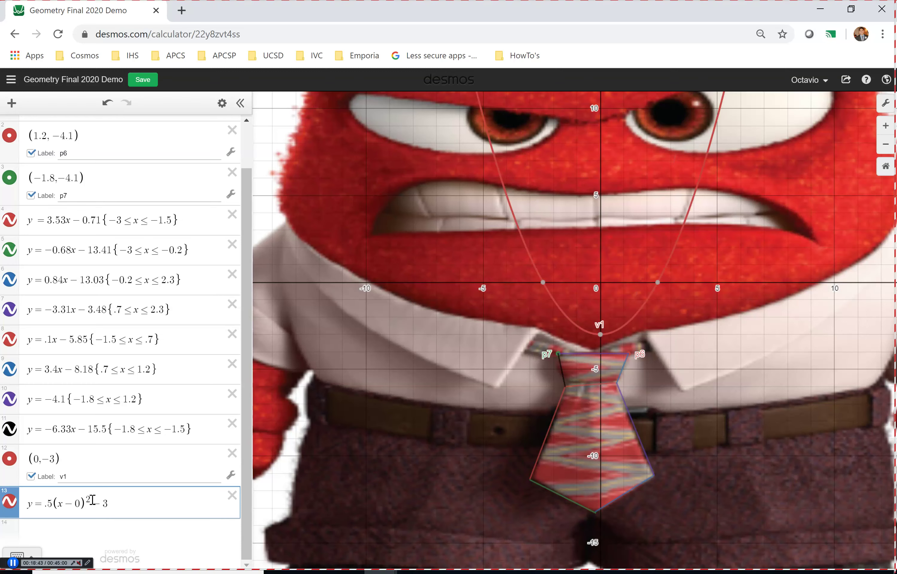
pyautogui.press('BackSpace')
pyautogui.press('BackSpace')
pyautogui.write('.1')
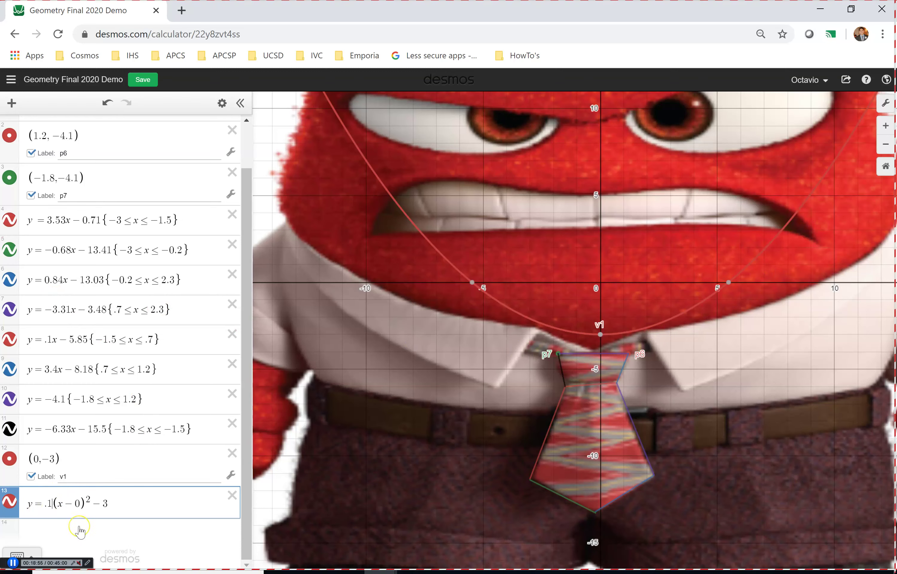
# Step: Widen the chin parabola by trying leading coefficients .01, .05 and .03, ending with .035
pyautogui.press('BackSpace')
pyautogui.write('09')
pyautogui.press('BackSpace')
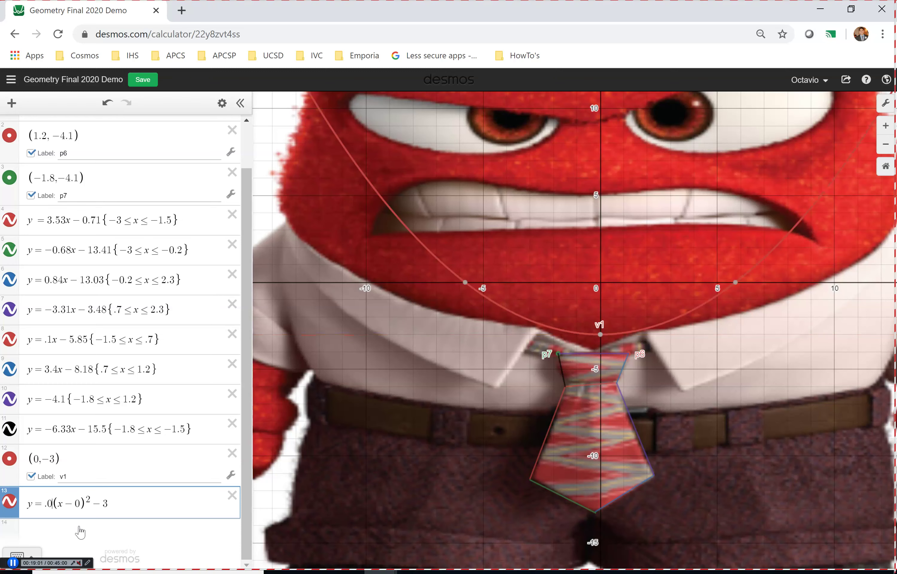
pyautogui.write('1')
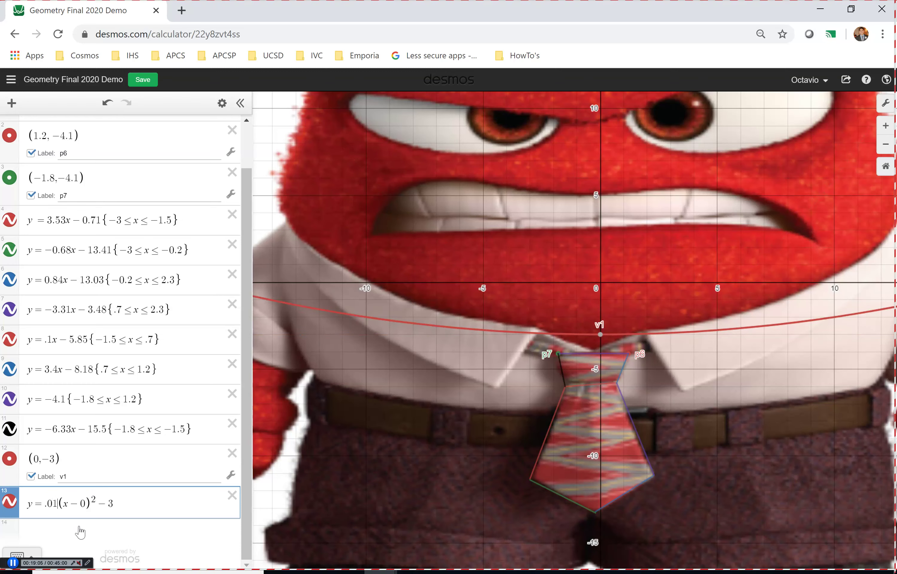
pyautogui.press('BackSpace')
pyautogui.write('5')
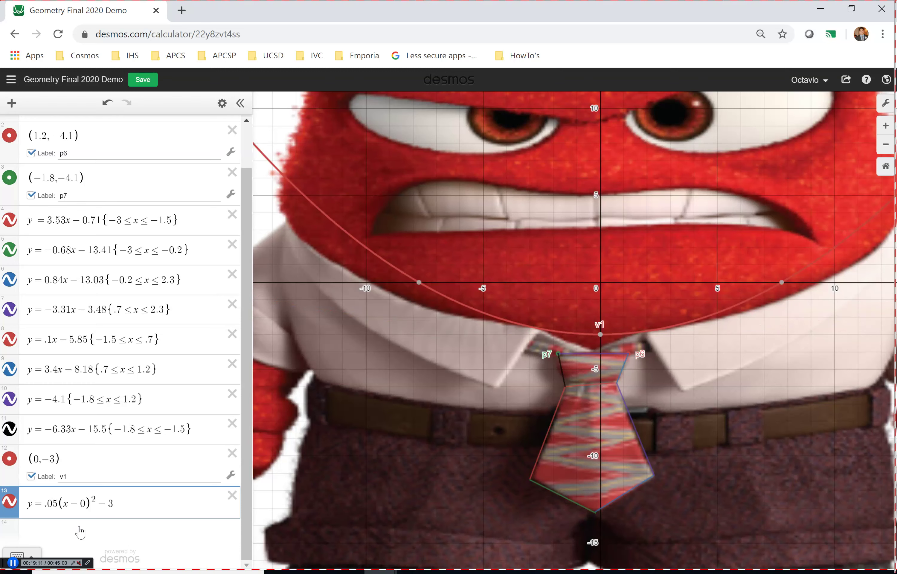
pyautogui.press('BackSpace')
pyautogui.write('3')
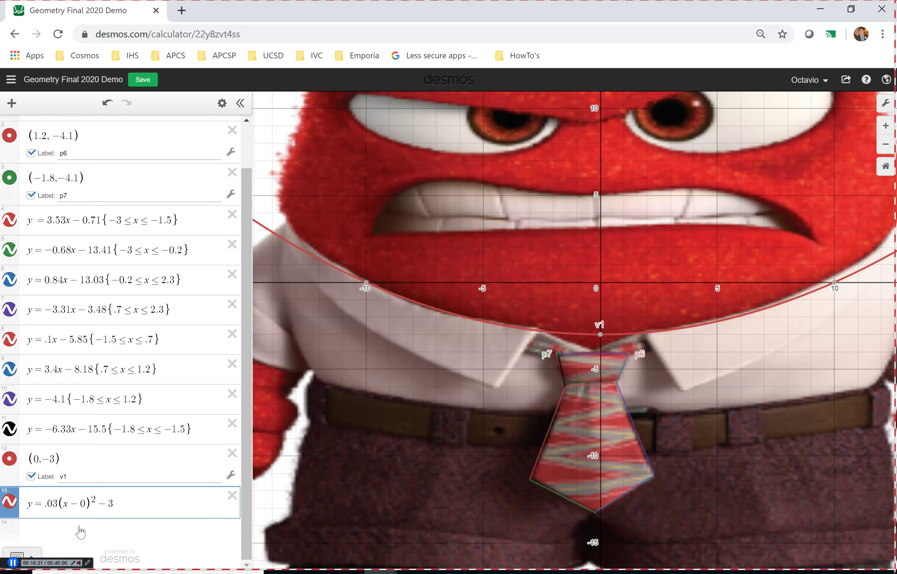
pyautogui.write('5')
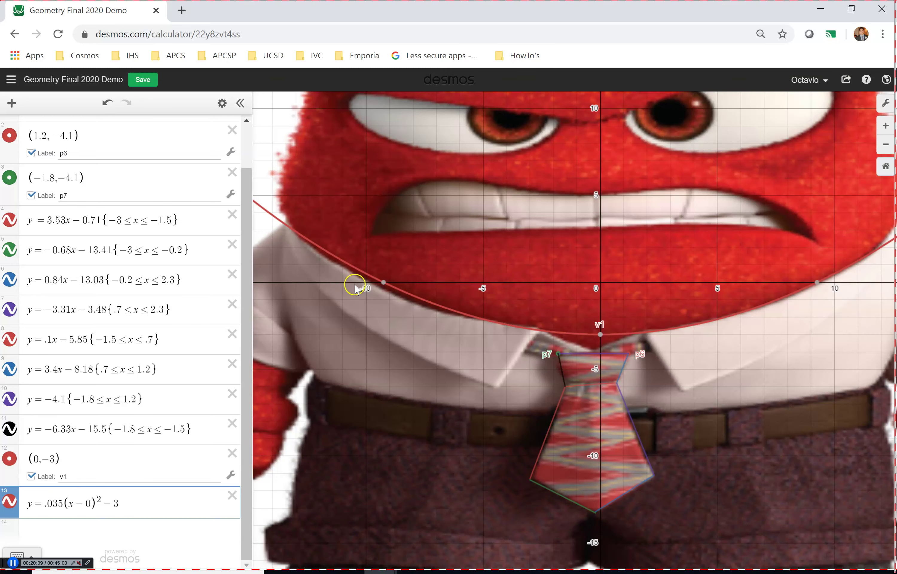
# Step: Restrict the chin parabola to the domain {−13 ≤ x ≤ 11.5}
pyautogui.scroll(-1, 354, 285)
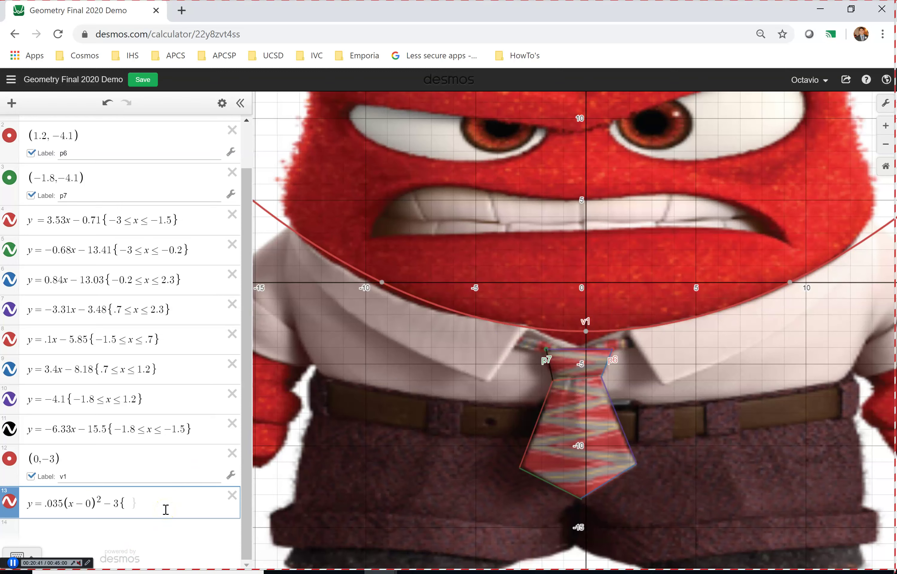
pyautogui.write('-1')
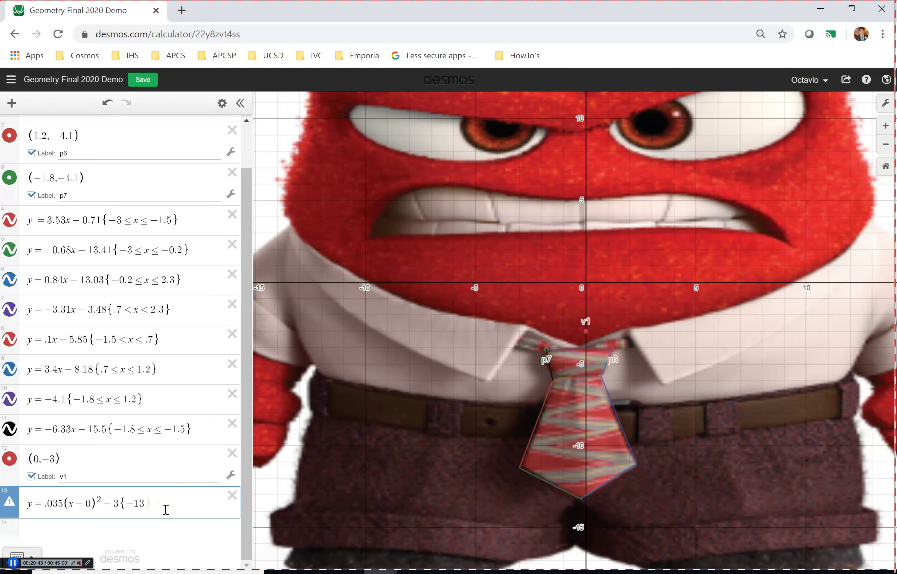
pyautogui.write('3<=x<=11.5')
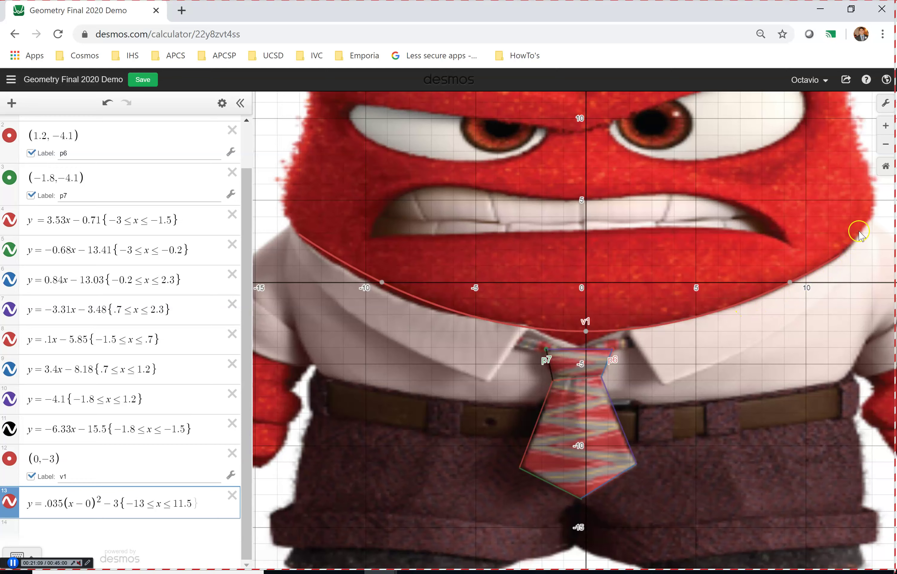
# Step: Hide the character image to check the restricted chin curve with the tie outline, and show the image again
pyautogui.scroll(2, 68, 214)
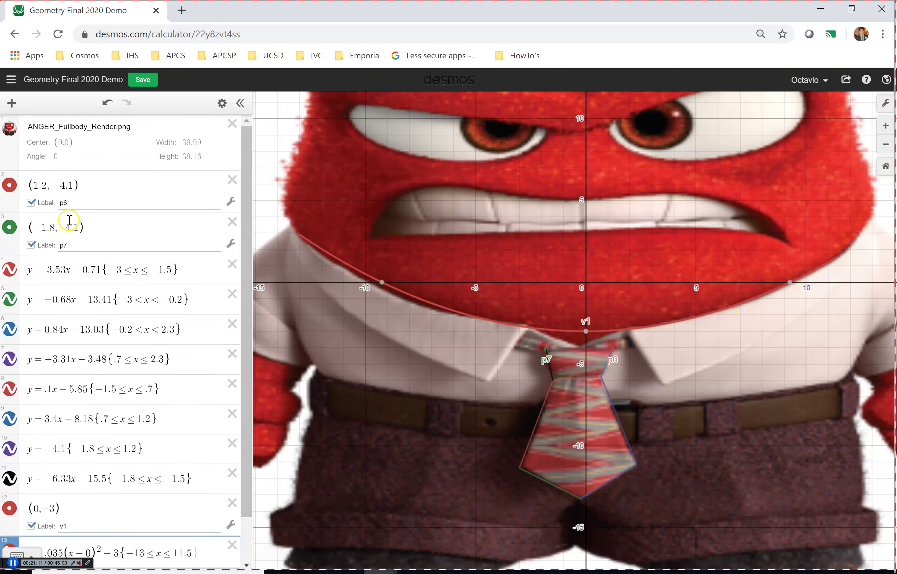
pyautogui.click(11, 132)
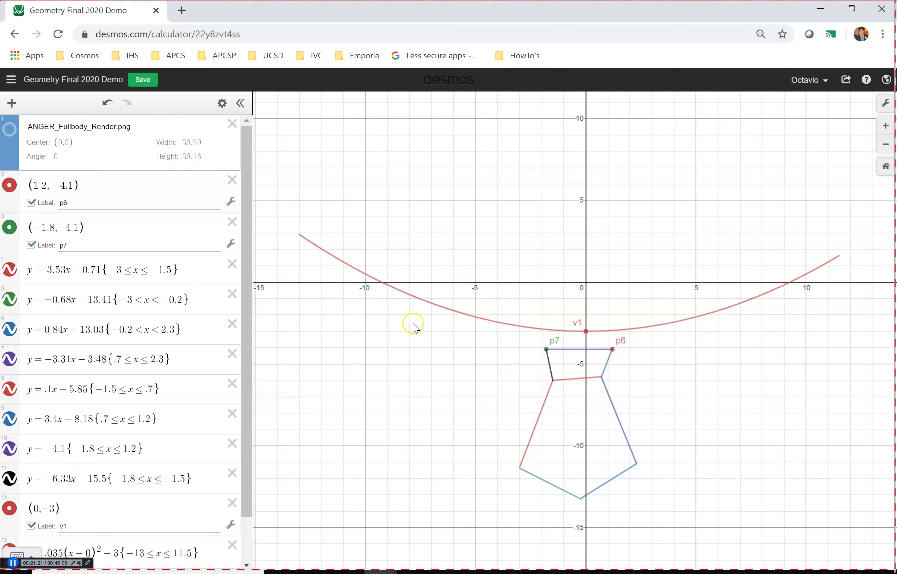
pyautogui.scroll(-2, 81, 434)
pyautogui.scroll(2, 82, 434)
pyautogui.click(9, 139)
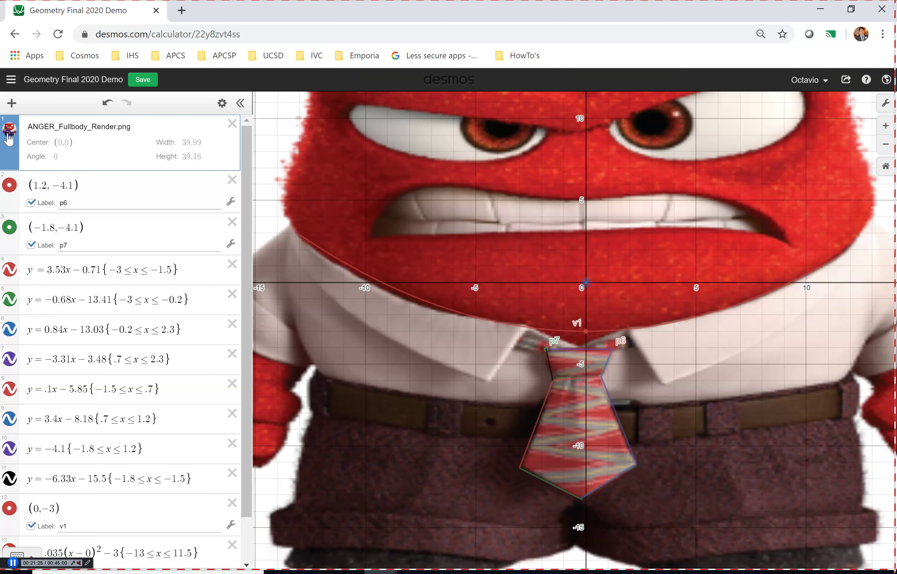
# Step: Plot the vertex point (8, 12.6) on the upper edge of the character's right-hand eye in the image and label it v2
pyautogui.scroll(-1, 600, 247)
pyautogui.scroll(-3, 599, 247)
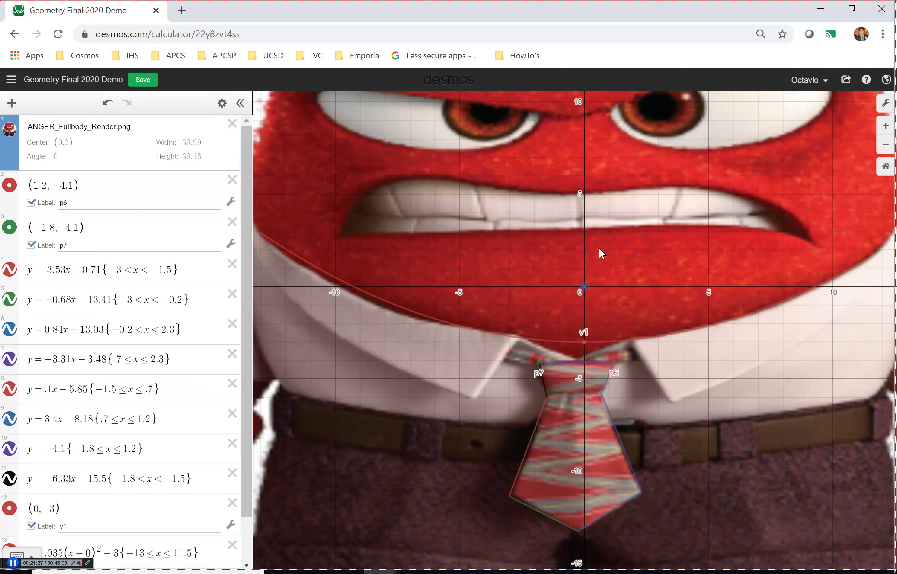
pyautogui.moveTo(659, 169); pyautogui.dragTo(637, 249)
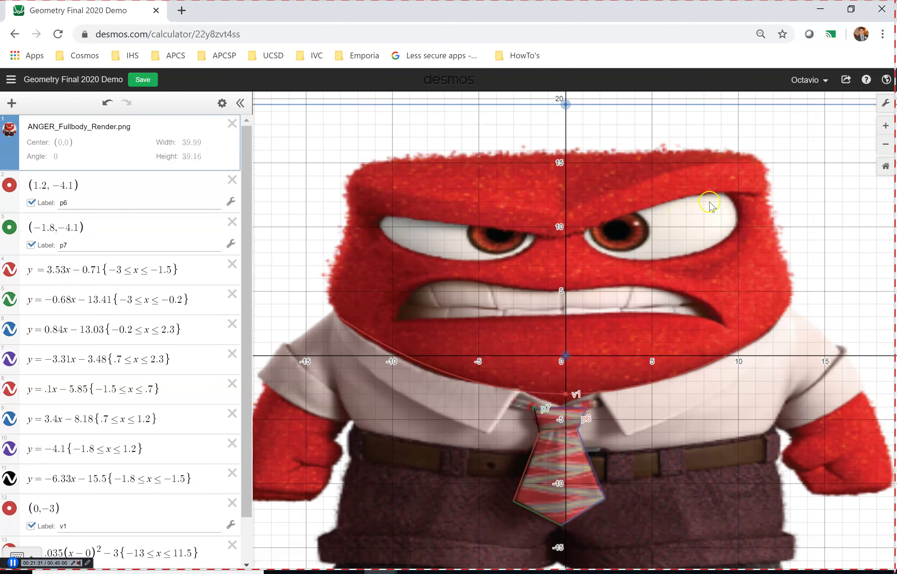
pyautogui.scroll(5, 675, 215)
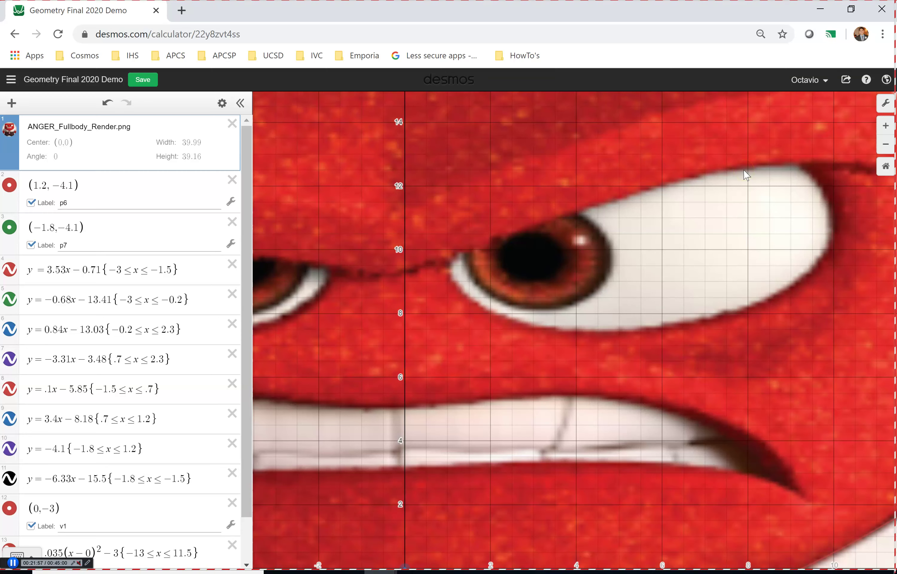
pyautogui.scroll(-2, 50, 458)
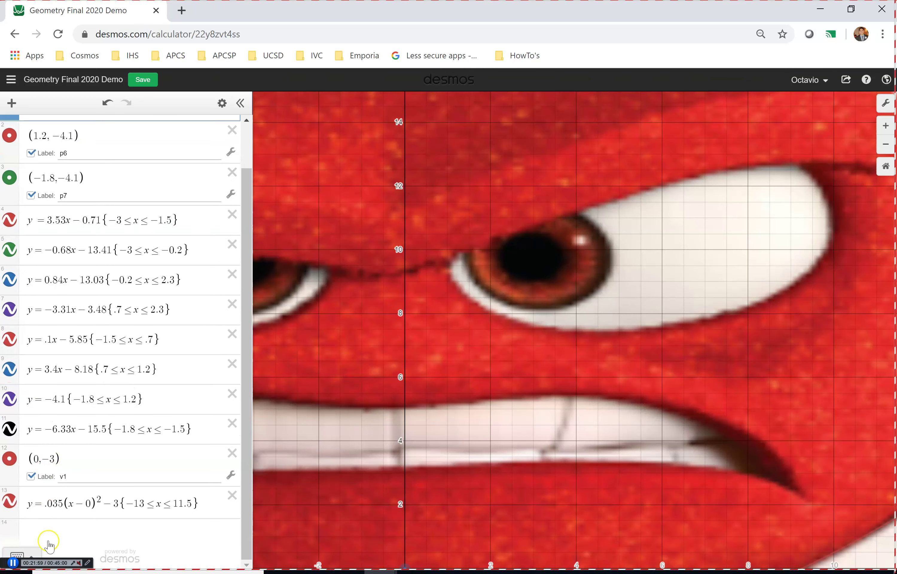
pyautogui.click(62, 537)
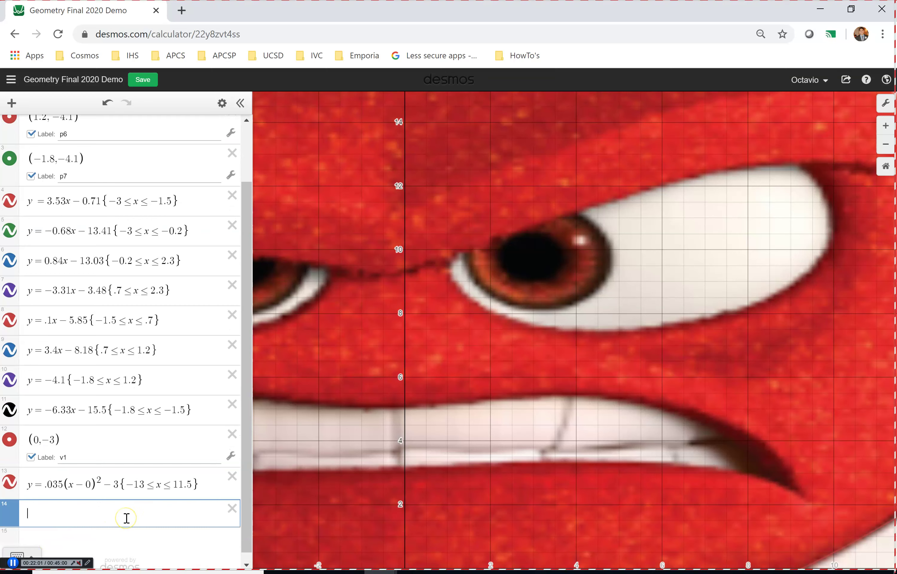
pyautogui.write('(8,1')
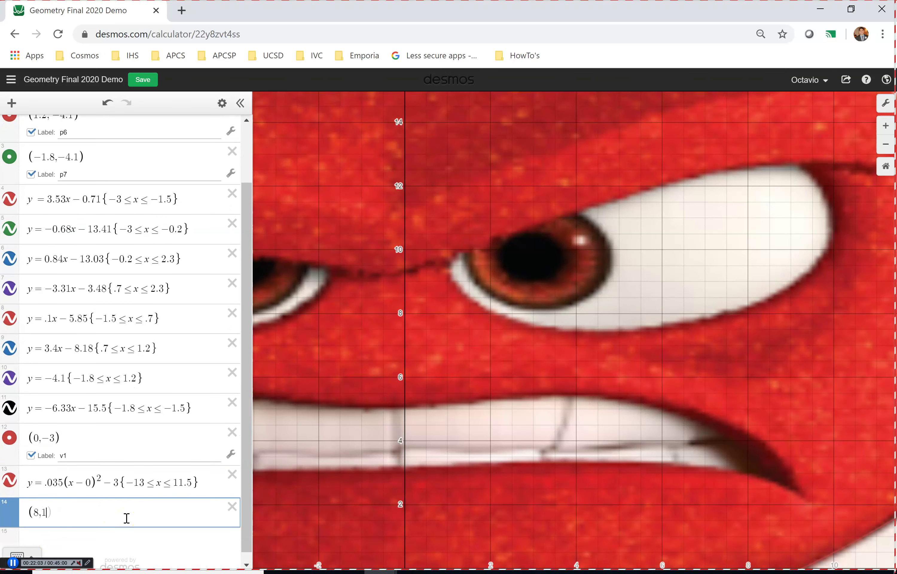
pyautogui.write('2.6')
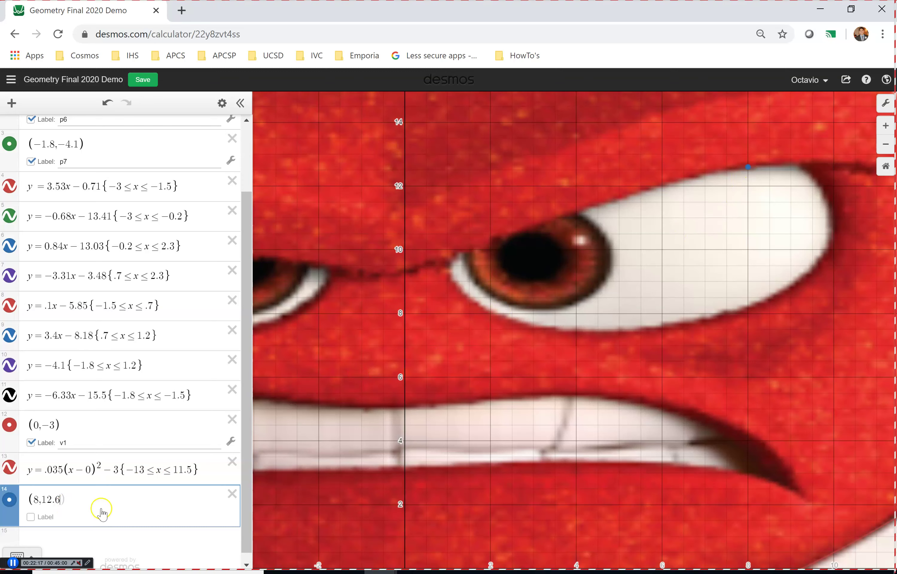
pyautogui.click(66, 523)
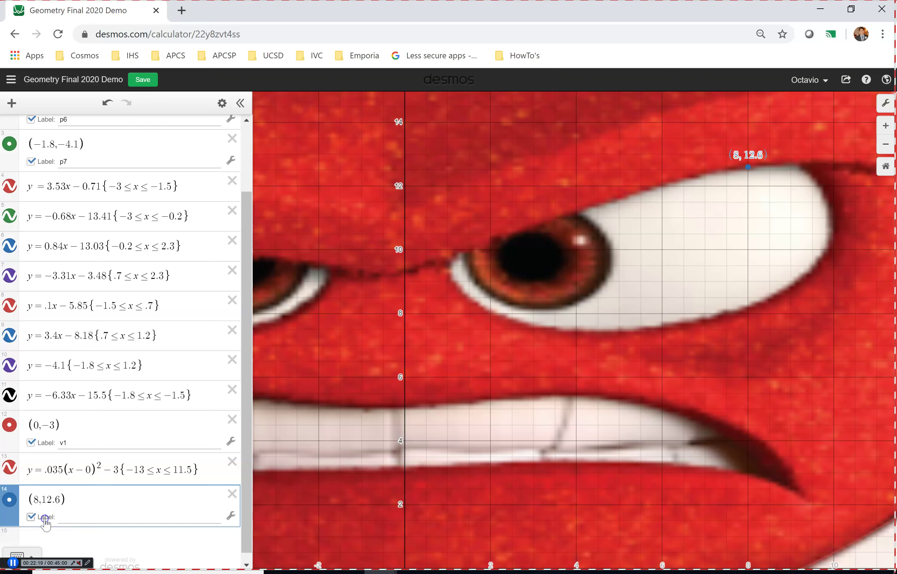
pyautogui.write('v2')
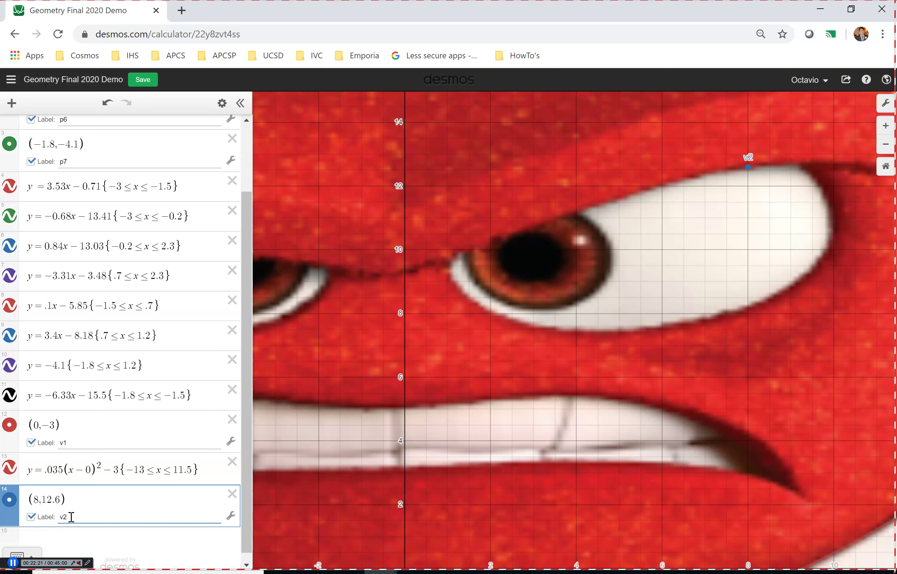
# Step: Start a new equation with y = and review the vertex form y = a(x − h)² + k in the OneNote notes before returning to Desmos
pyautogui.click(54, 541)
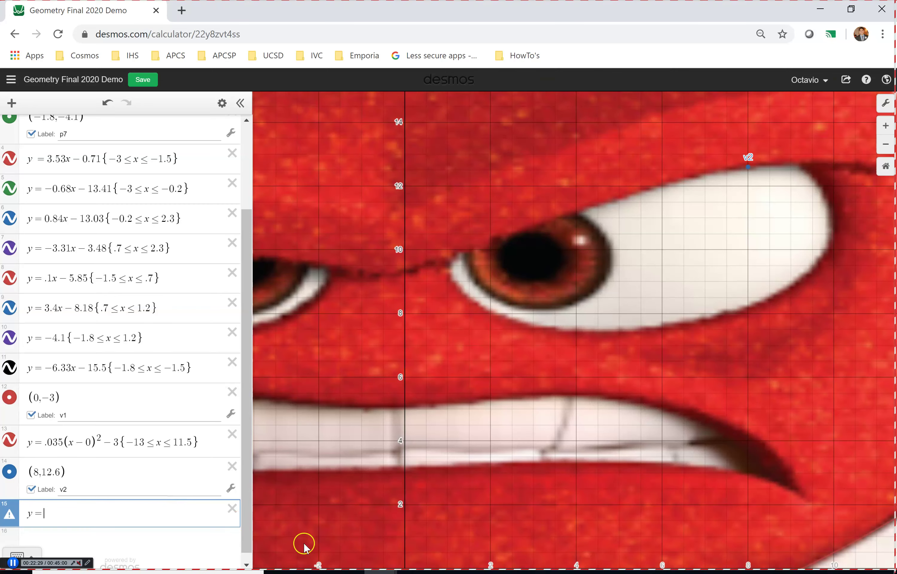
pyautogui.click(582, 571)
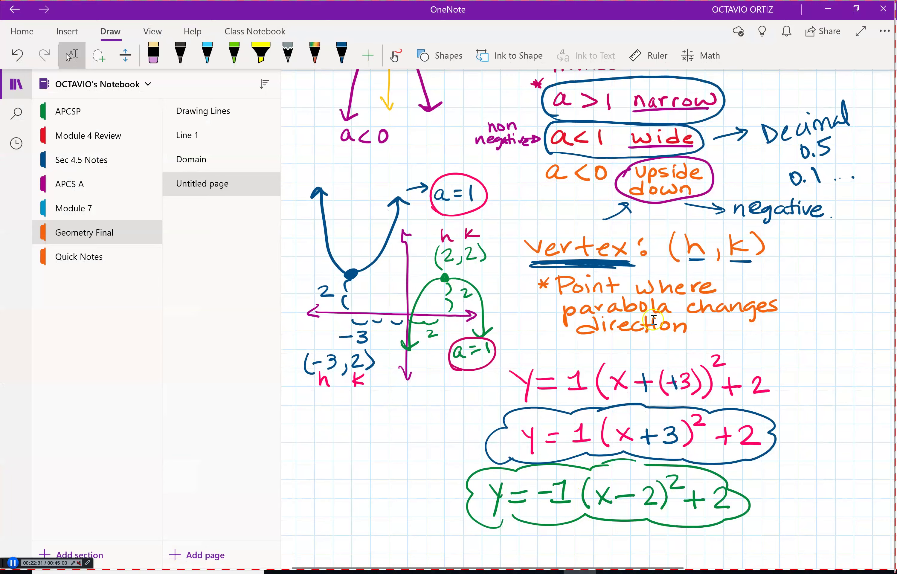
pyautogui.scroll(5, 582, 528)
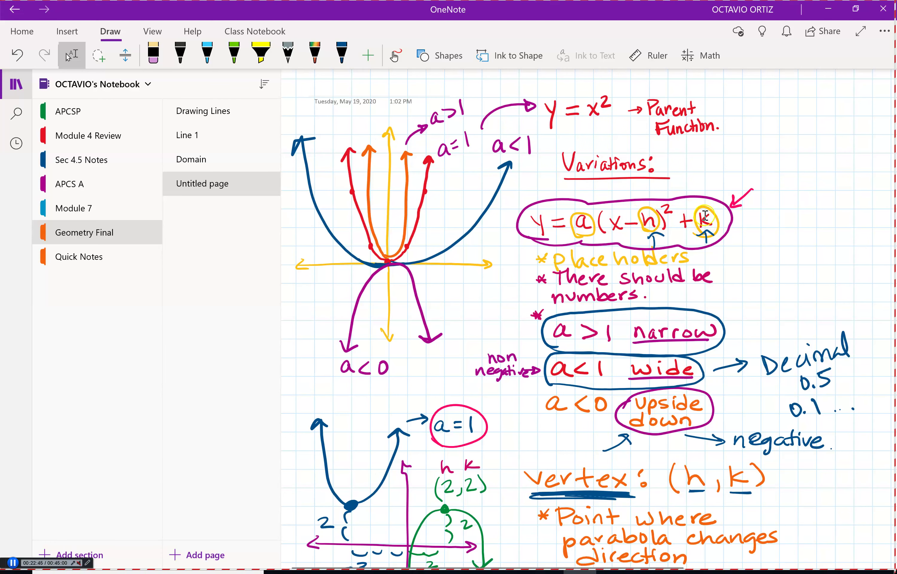
pyautogui.scroll(-3, 698, 226)
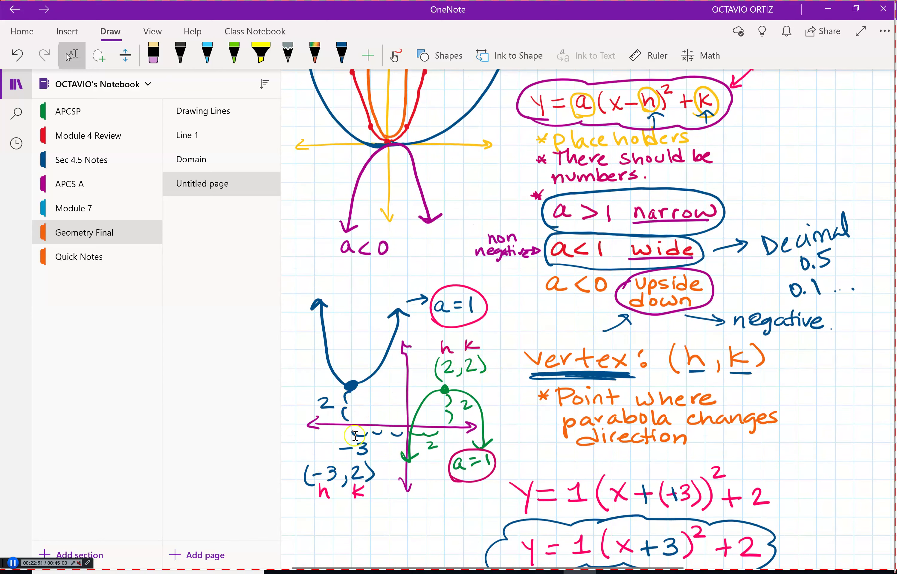
pyautogui.click(828, 9)
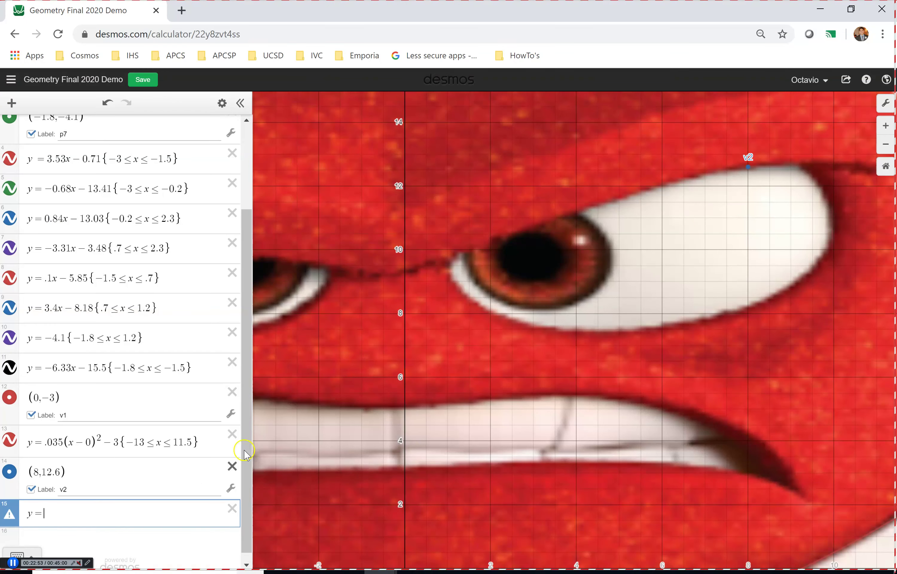
# Step: Extend the new equation to y = 1(x − 8)², using the x-coordinate of v2 as h
pyautogui.click(34, 472)
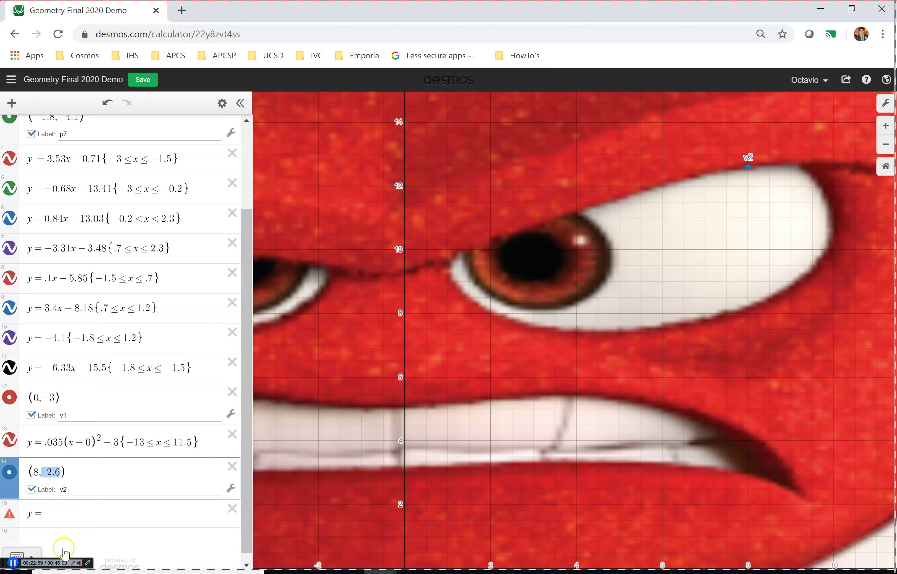
pyautogui.click(67, 516)
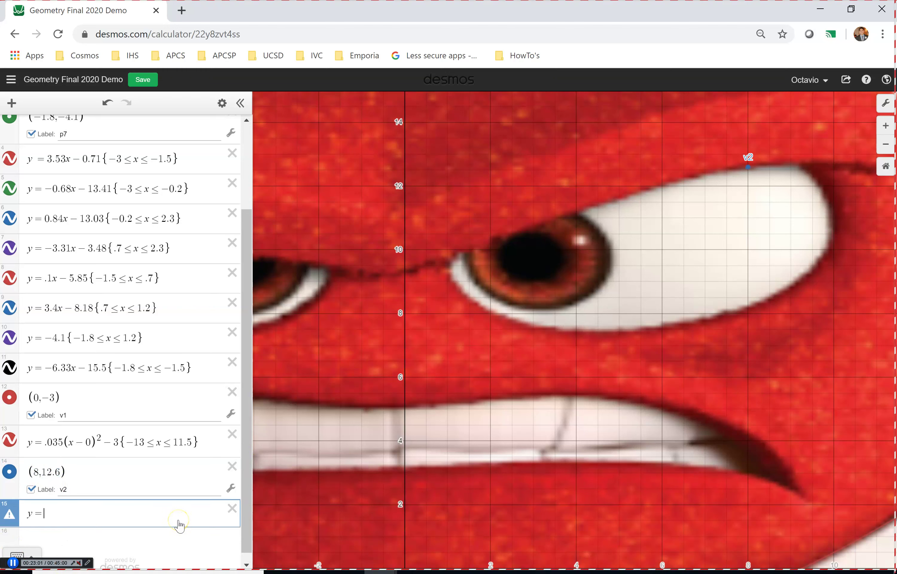
pyautogui.write('1(')
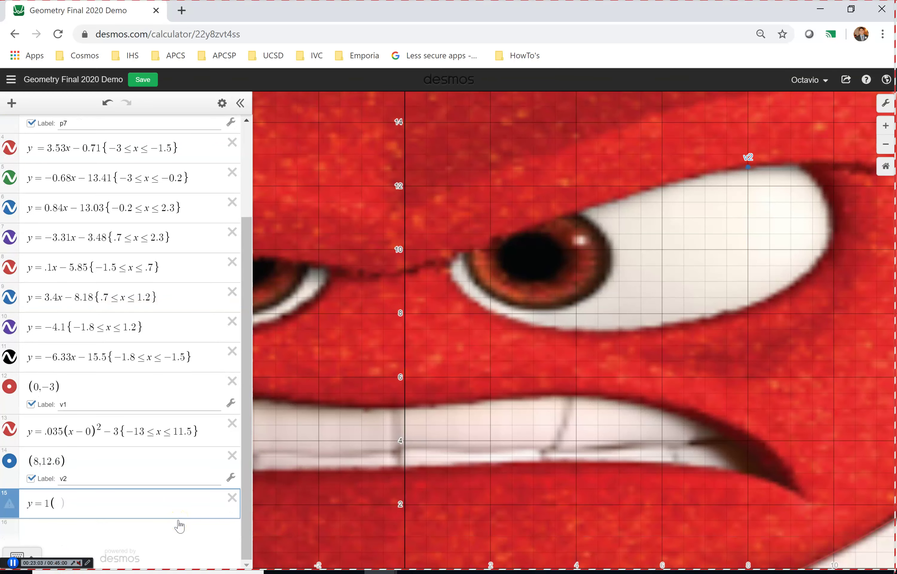
pyautogui.write('x-')
pyautogui.click(71, 498)
pyautogui.write('8)')
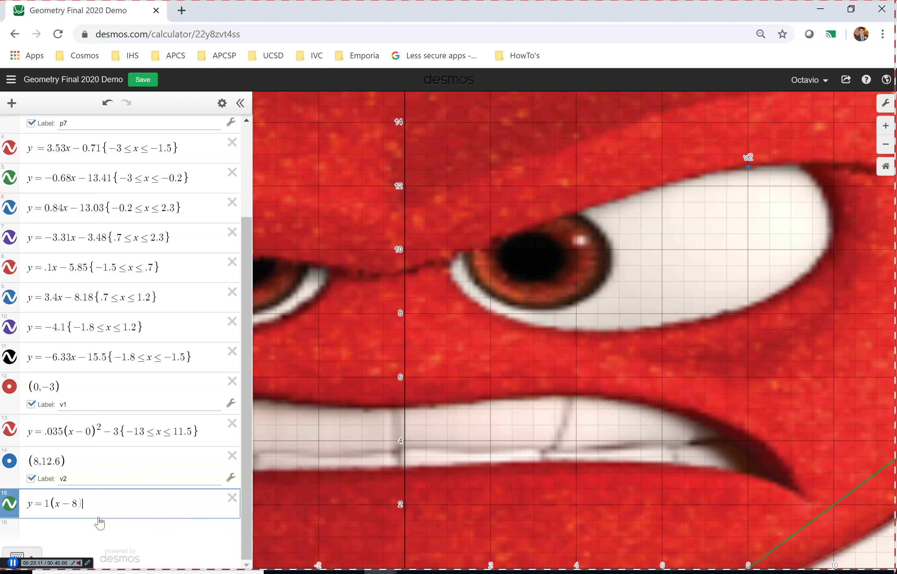
pyautogui.write('^')
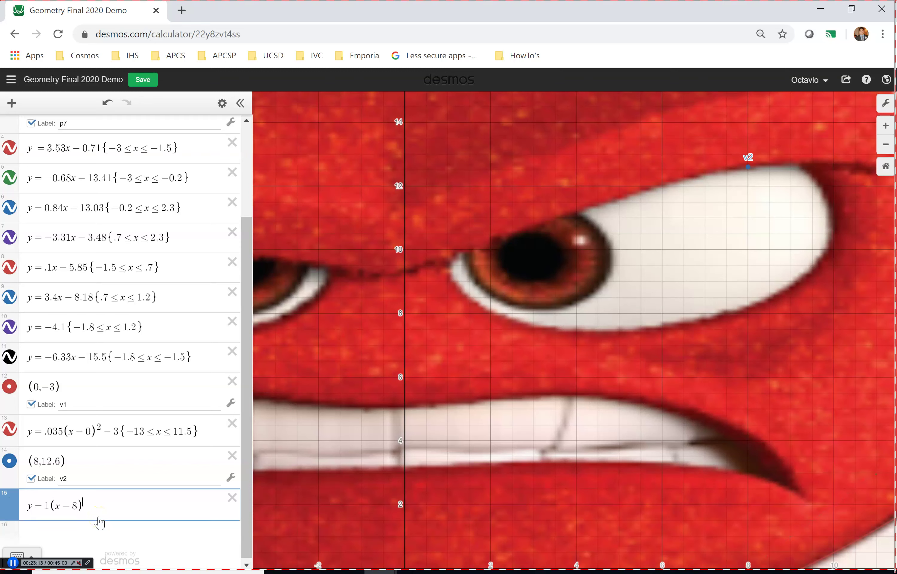
pyautogui.write('2')
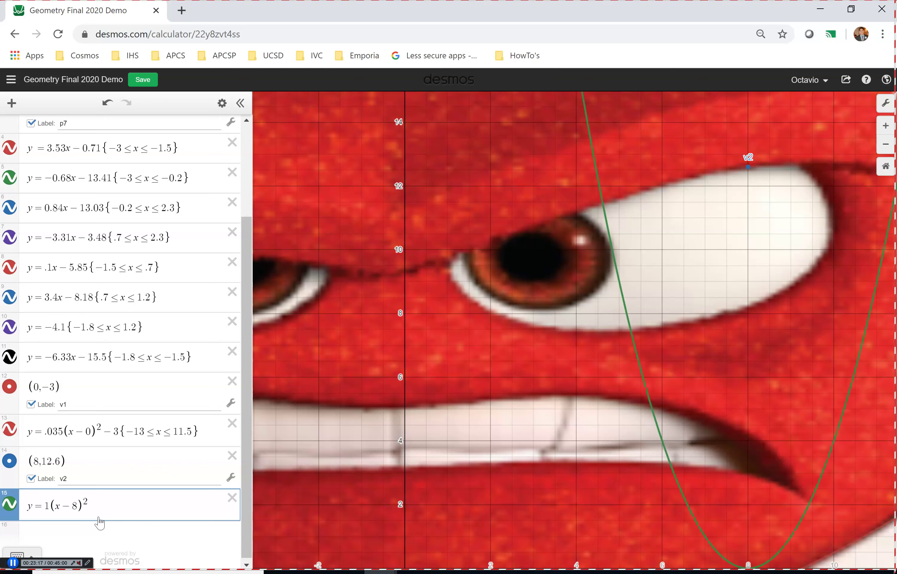
# Step: Complete the eye parabola equation with + 12.6, using the y-coordinate of v2 as k
pyautogui.write('+')
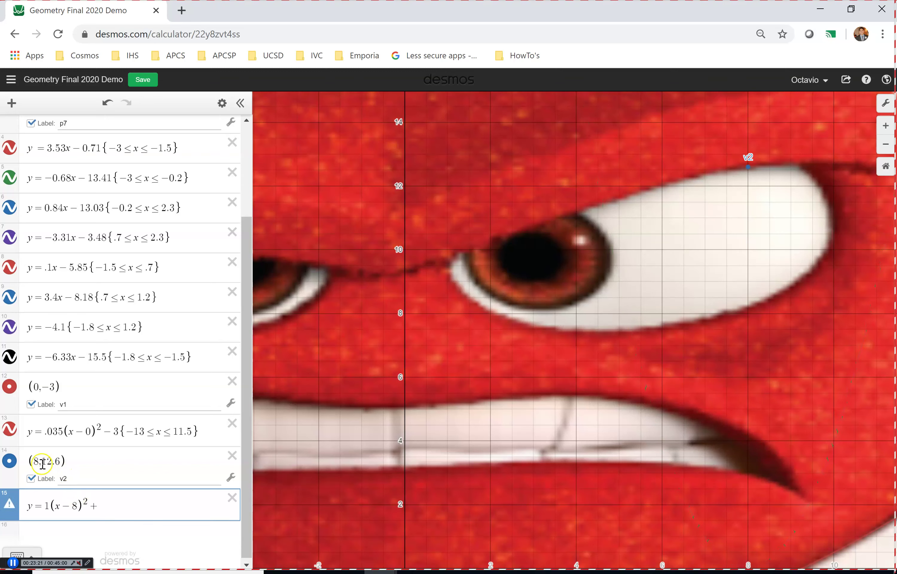
pyautogui.moveTo(40, 460); pyautogui.dragTo(53, 459)
pyautogui.click(92, 504)
pyautogui.write('12')
pyautogui.write('.7')
pyautogui.press('BackSpace')
pyautogui.write('6')
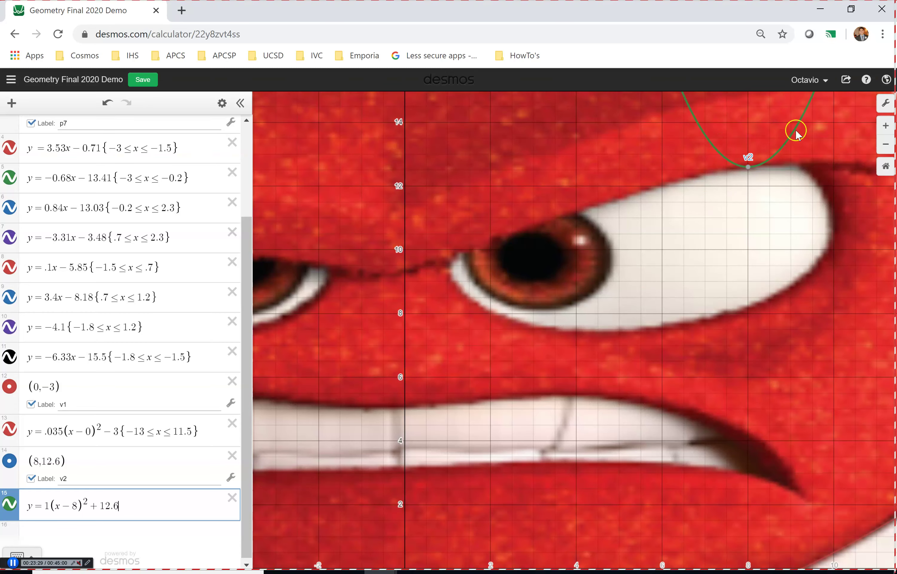
pyautogui.scroll(-3, 715, 162)
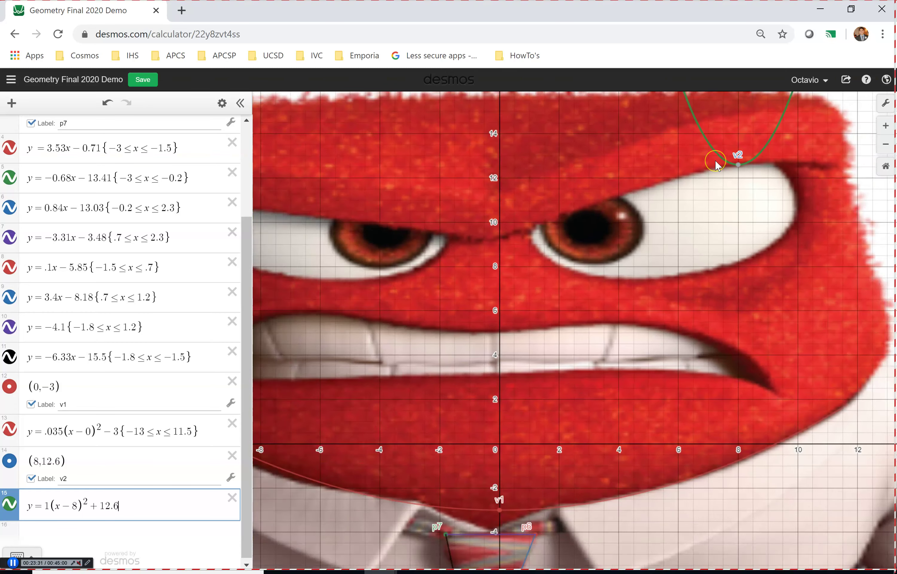
pyautogui.scroll(3, 715, 162)
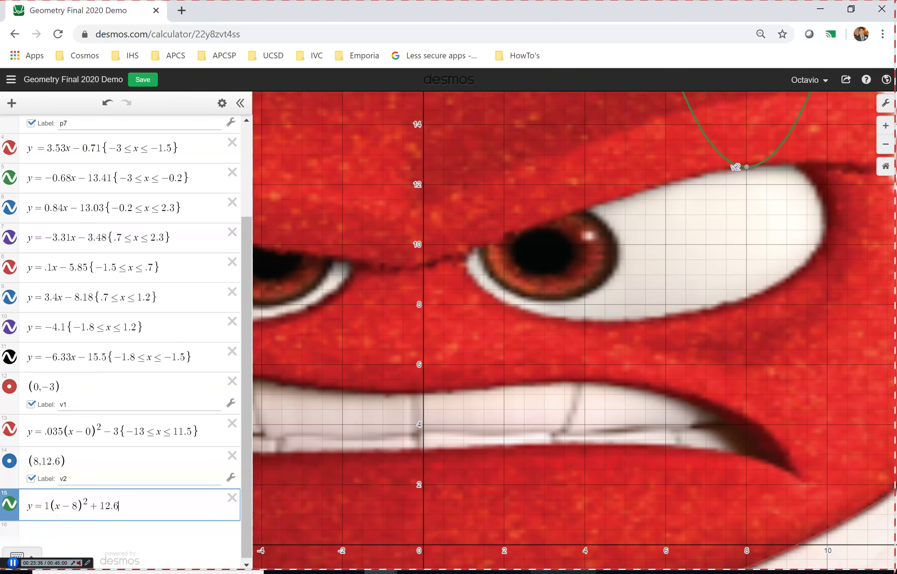
# Step: Review the a < 0 upside-down rule in the OneNote notes, return to Desmos and change the eye parabola's leading coefficient to −1
pyautogui.hotkey('alt', 'Tab')
pyautogui.scroll(3, 608, 258)
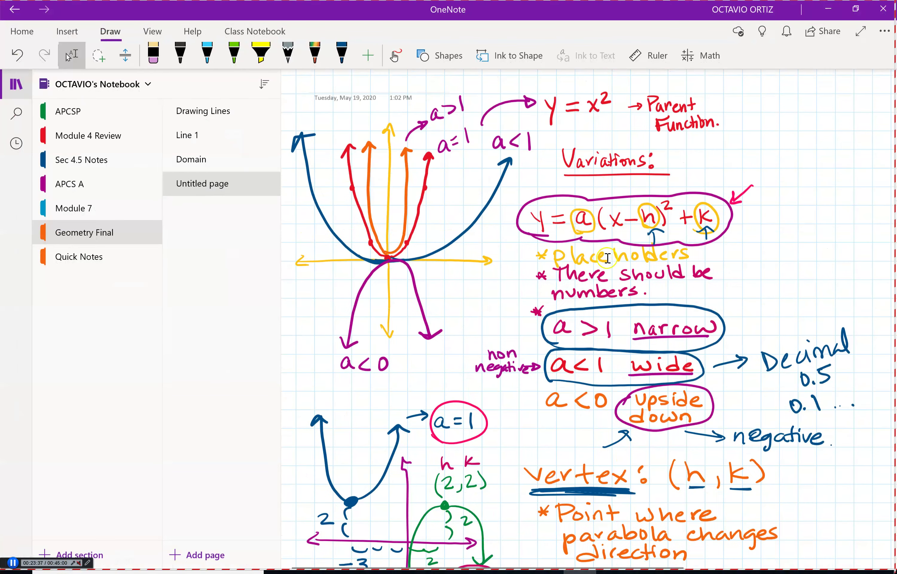
pyautogui.click(552, 403)
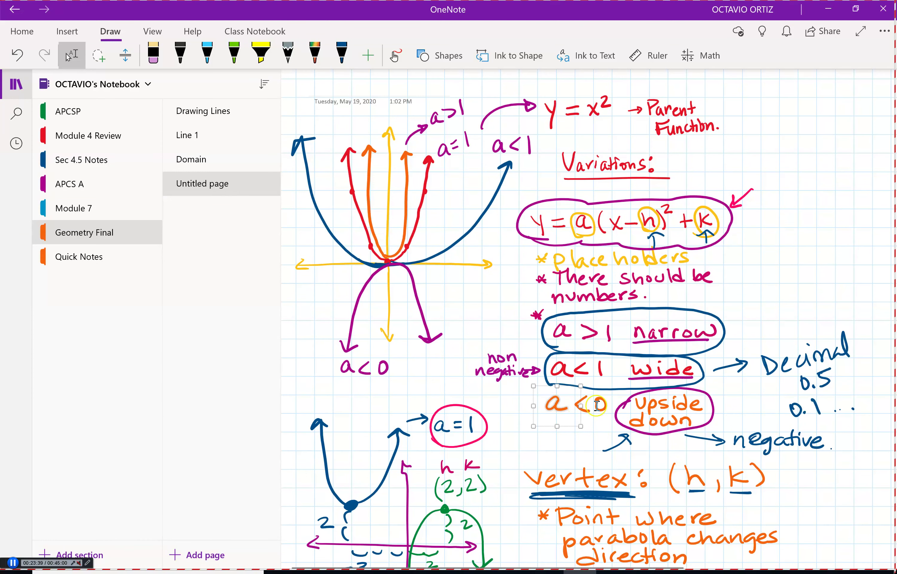
pyautogui.click(614, 408)
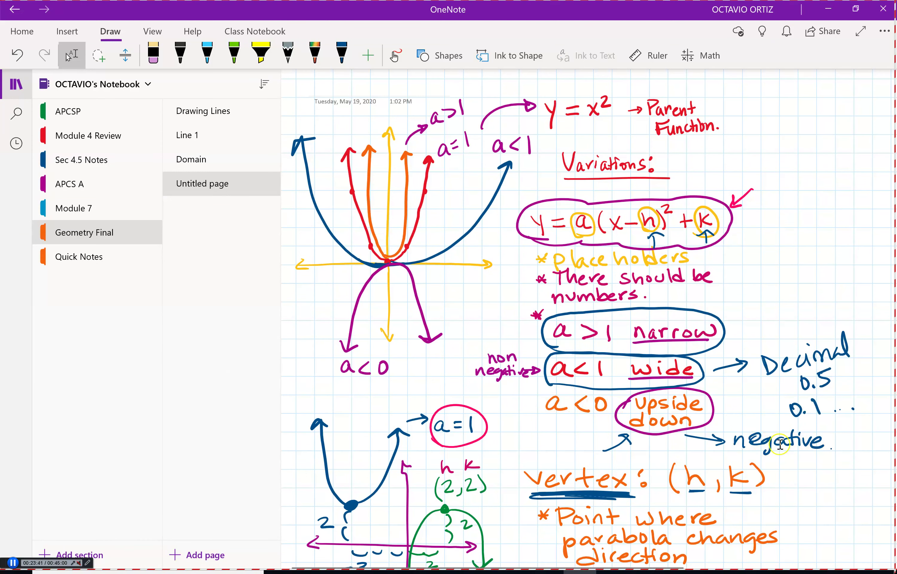
pyautogui.click(828, 9)
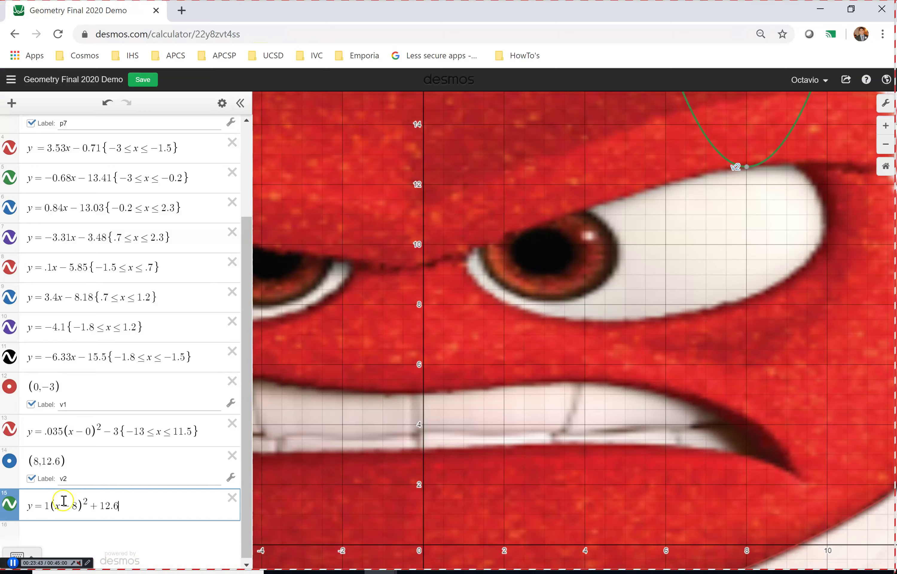
pyautogui.write('-')
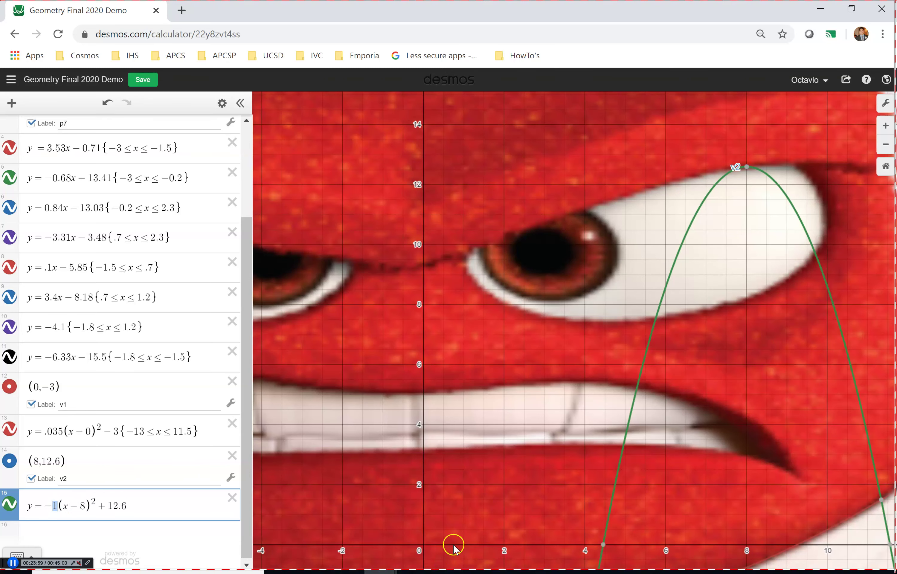
# Step: Widen the eye parabola by trying −0.5 as its leading coefficient and settling on −0.1
pyautogui.doubleClick(47, 502)
pyautogui.hotkey('ctrl', '+')
pyautogui.hotkey('ctrl', '+')
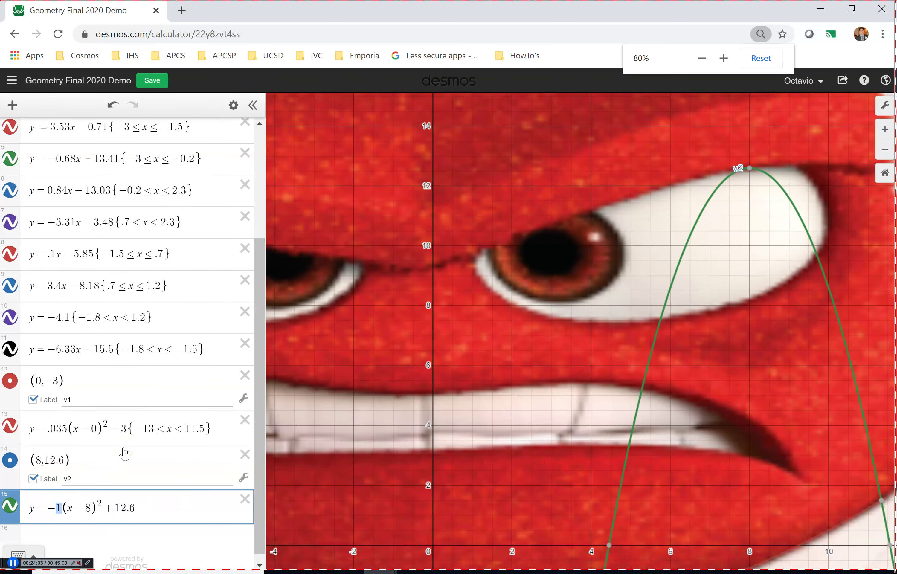
pyautogui.scroll(-1, 127, 449)
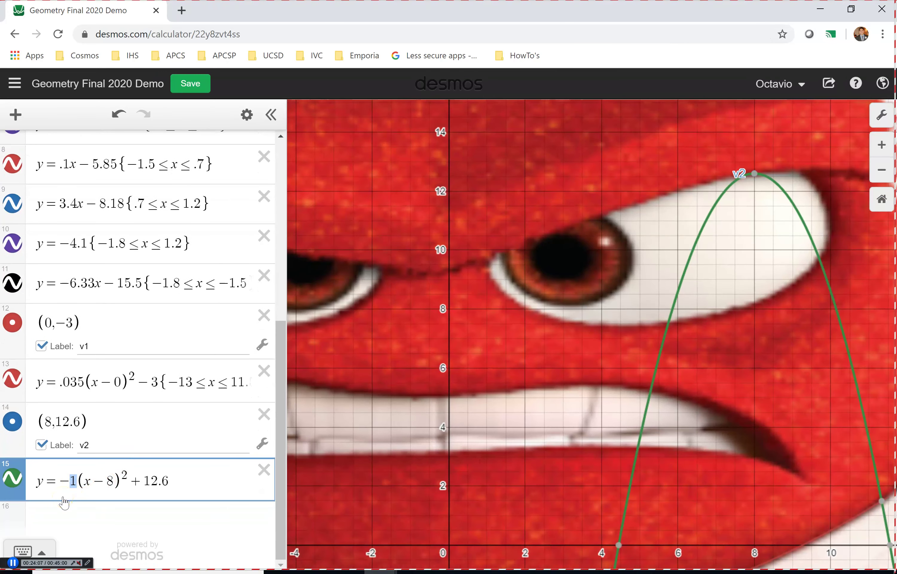
pyautogui.write('05')
pyautogui.press('BackSpace')
pyautogui.write('.5')
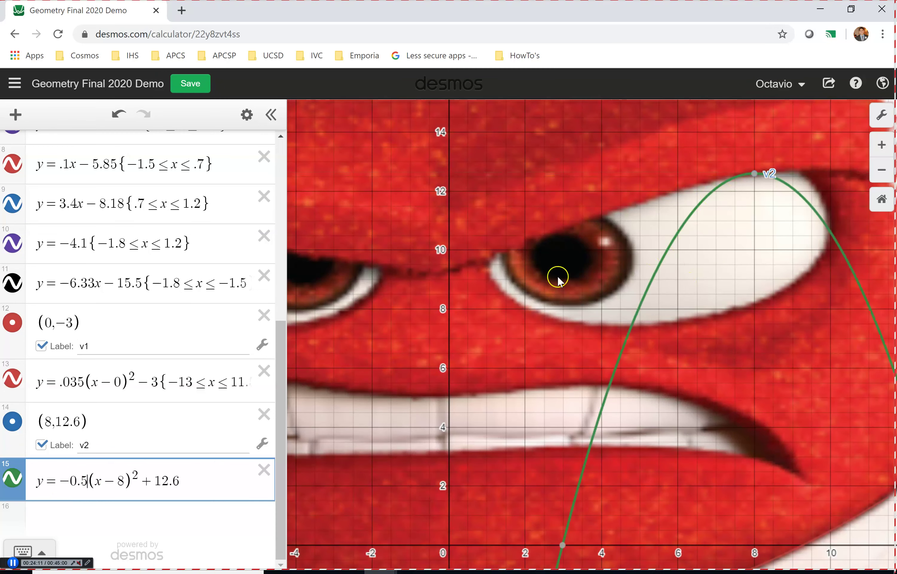
pyautogui.press('BackSpace')
pyautogui.write('1')
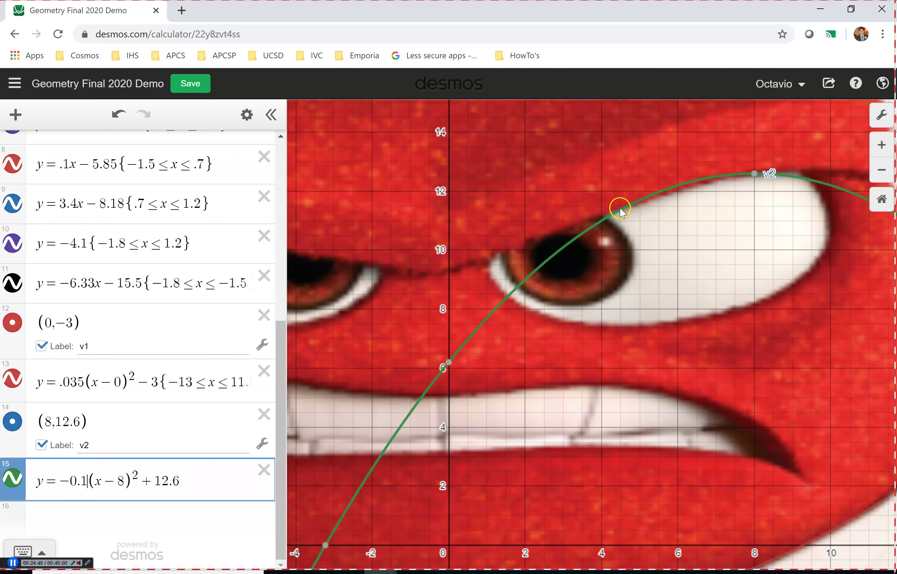
# Step: Restrict the eye parabola's domain to {4.5 ≤ x ≤ 8} so it covers only the eye's upper edge up to v2
pyautogui.click(753, 177)
pyautogui.click(752, 175)
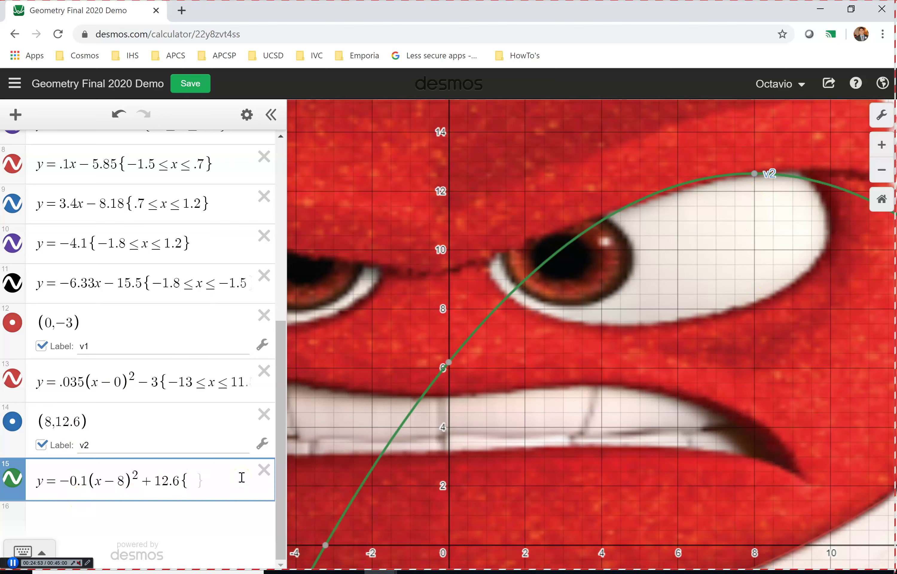
pyautogui.write('4.')
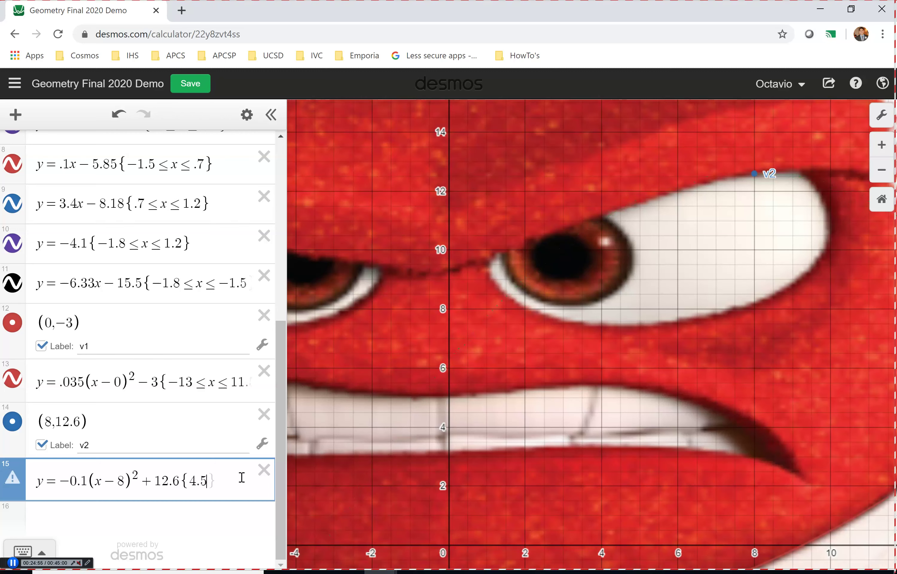
pyautogui.write('5<=x<')
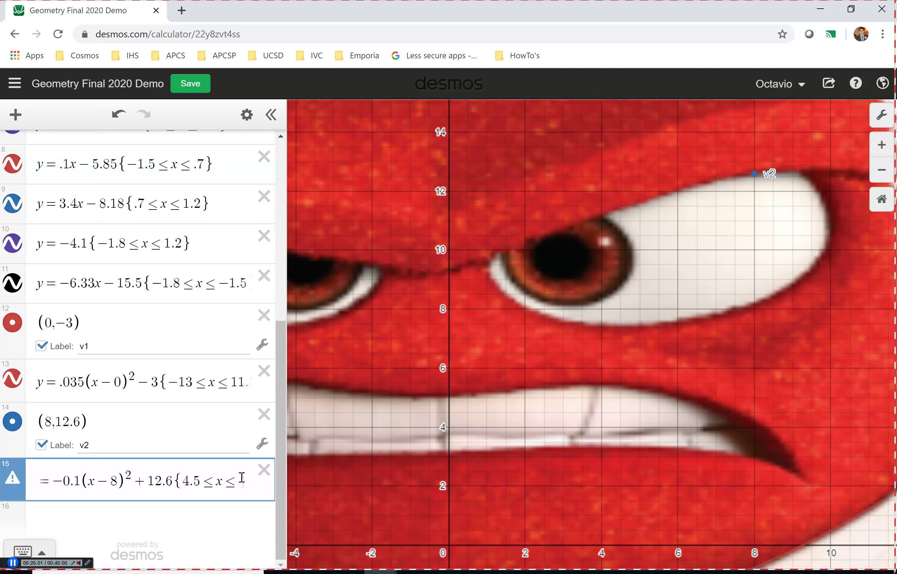
pyautogui.write('8')
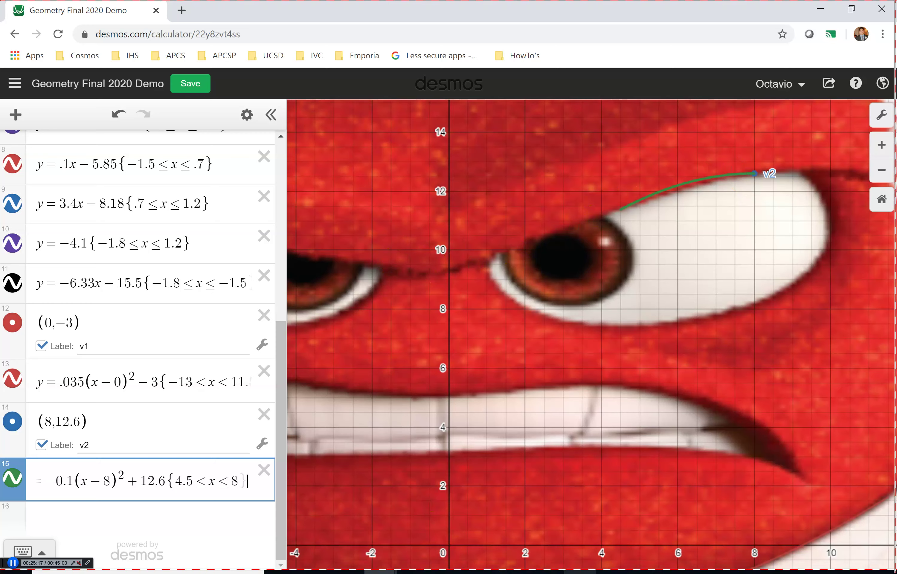
# Step: Review the sketched vertex (h, k) examples in the OneNote notes and return to the Desmos graph
pyautogui.hotkey('alt', 'Tab')
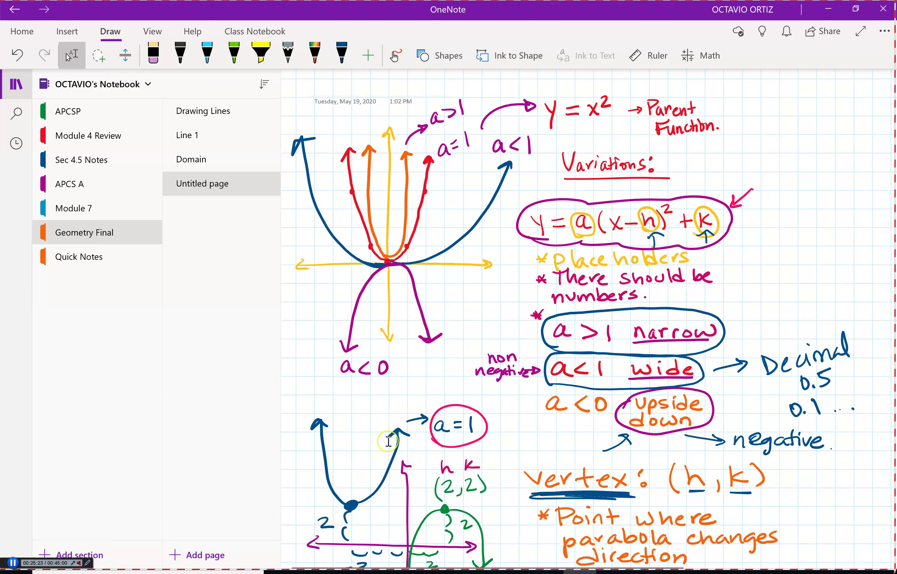
pyautogui.scroll(-3, 405, 471)
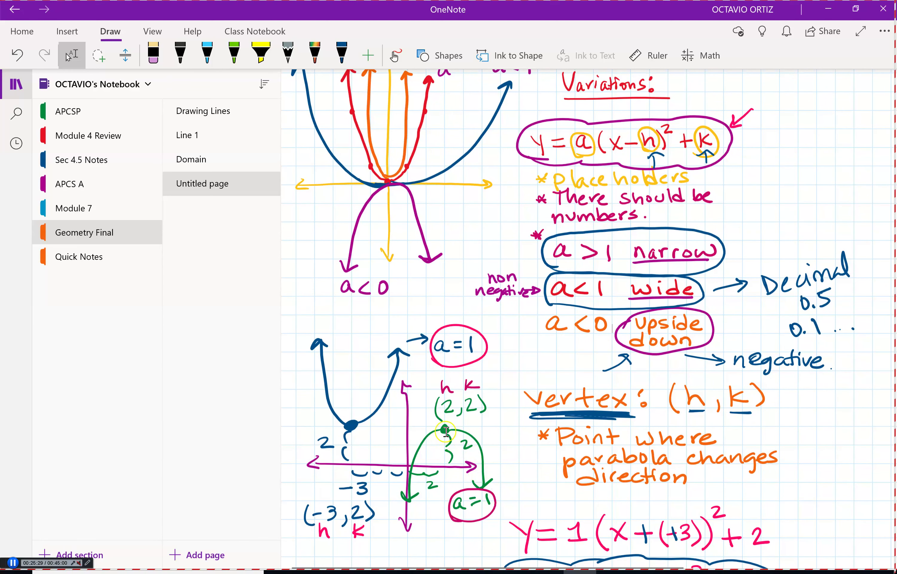
pyautogui.click(828, 8)
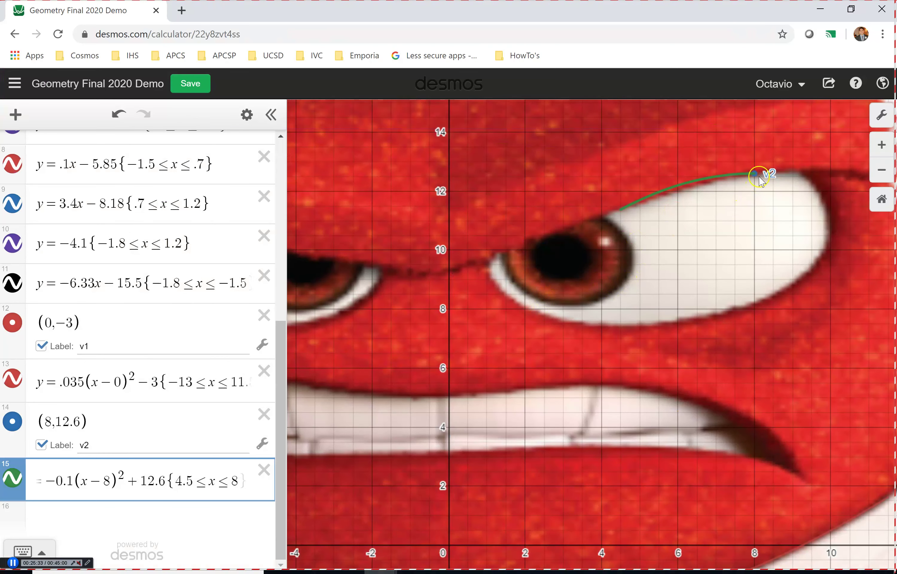
# Step: Examine the character's face, mouth, chin and tie to compare the traced curves with the image outlines
pyautogui.scroll(-5, 757, 282)
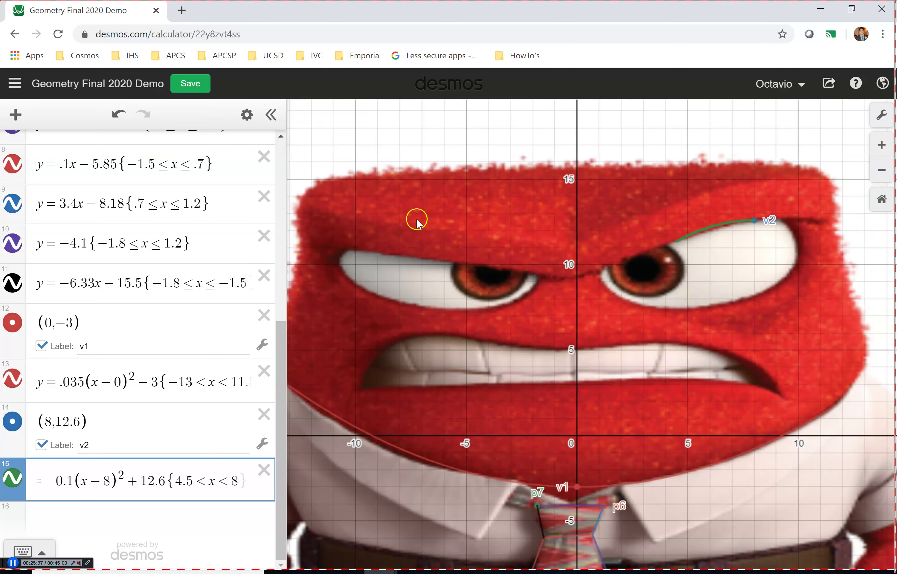
pyautogui.scroll(-1, 427, 218)
pyautogui.scroll(-2, 429, 222)
pyautogui.moveTo(419, 291); pyautogui.dragTo(529, 201)
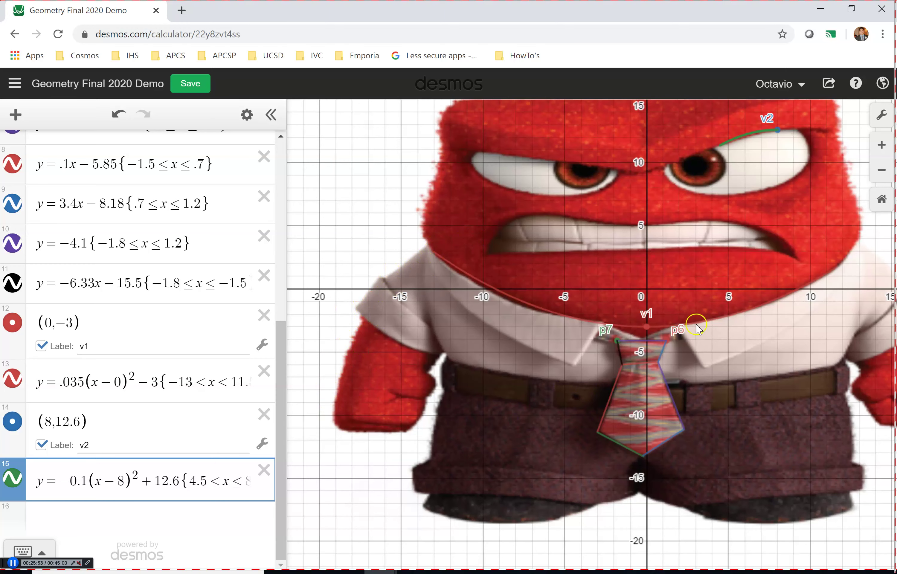
pyautogui.scroll(1, 545, 363)
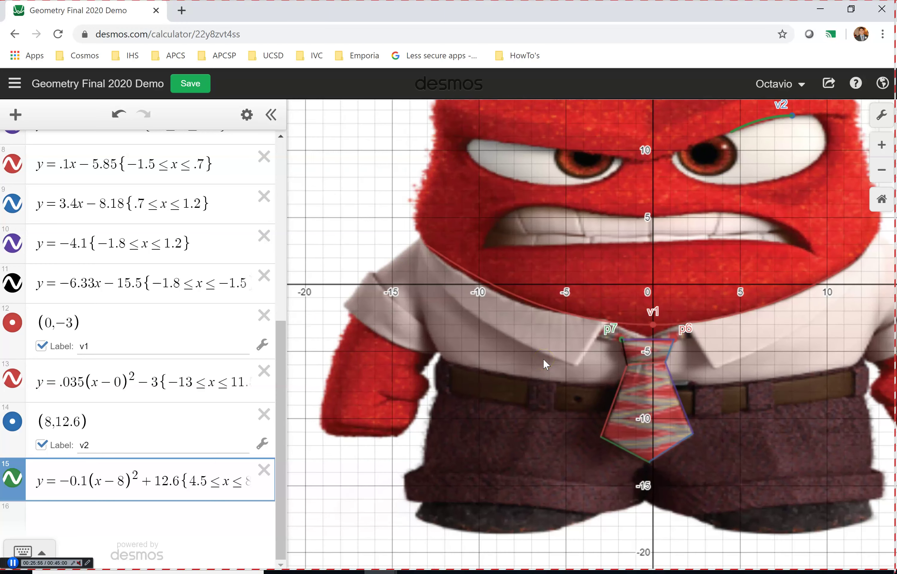
pyautogui.scroll(-3, 543, 363)
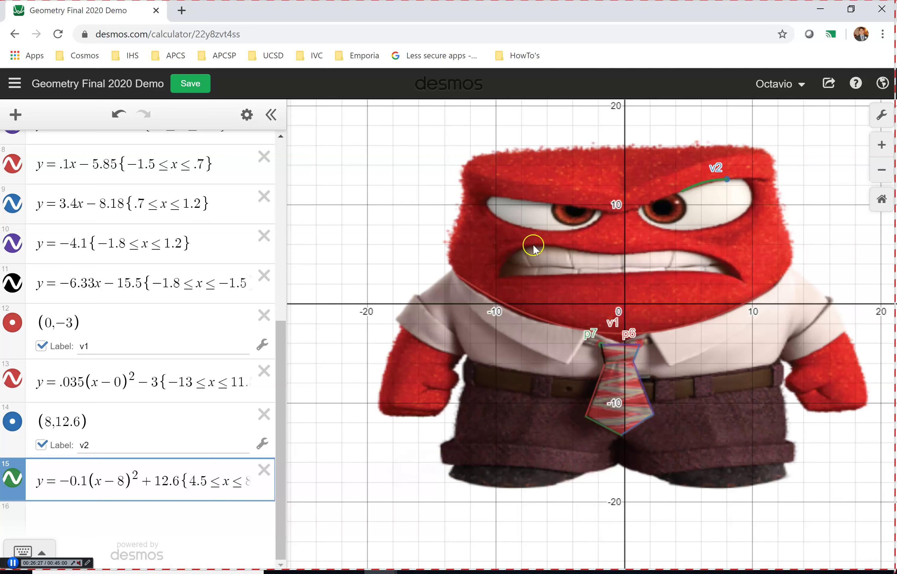
pyautogui.scroll(5, 532, 247)
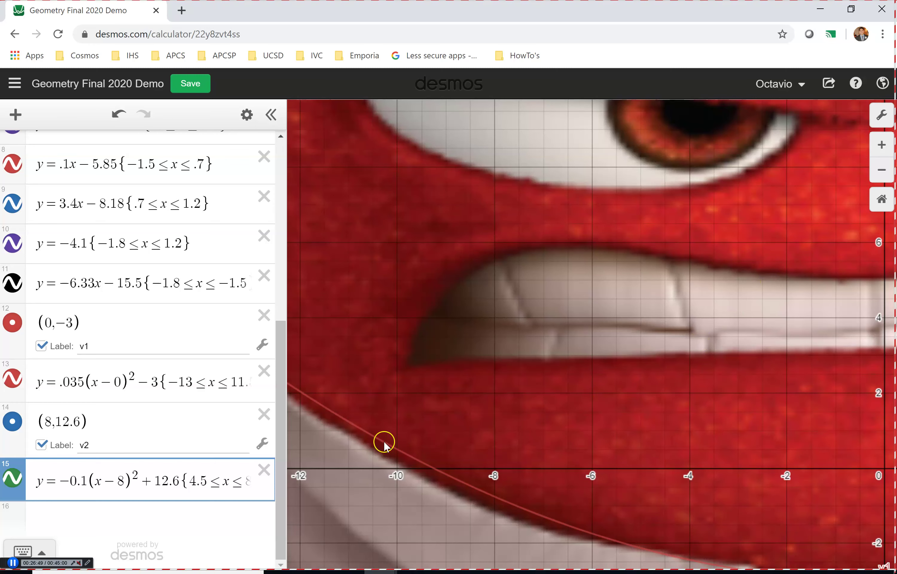
pyautogui.scroll(-1, 790, 259)
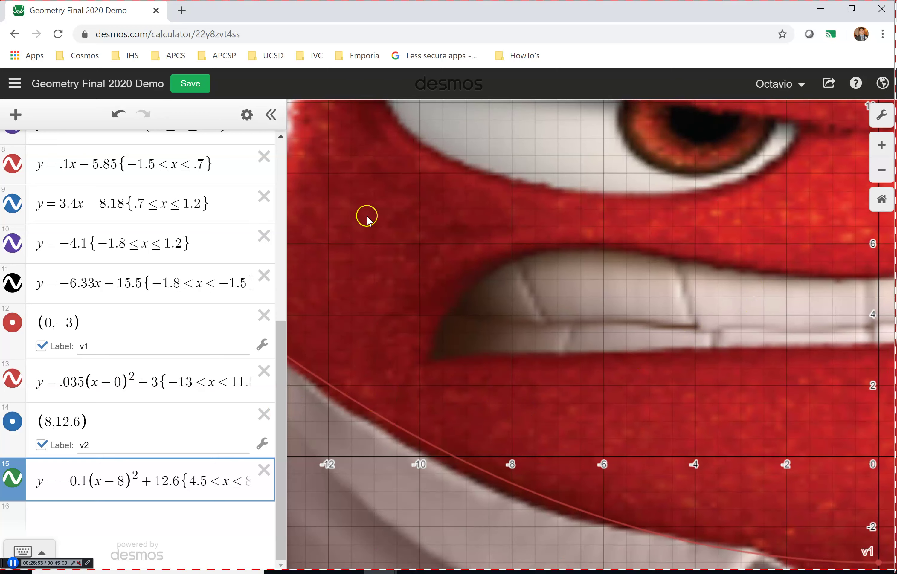
pyautogui.scroll(-5, 373, 218)
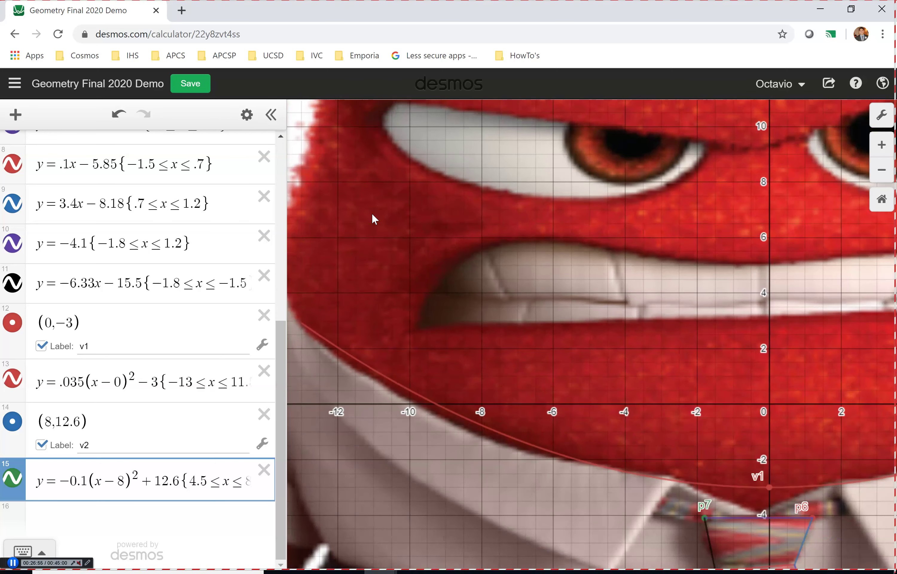
pyautogui.scroll(-2, 373, 218)
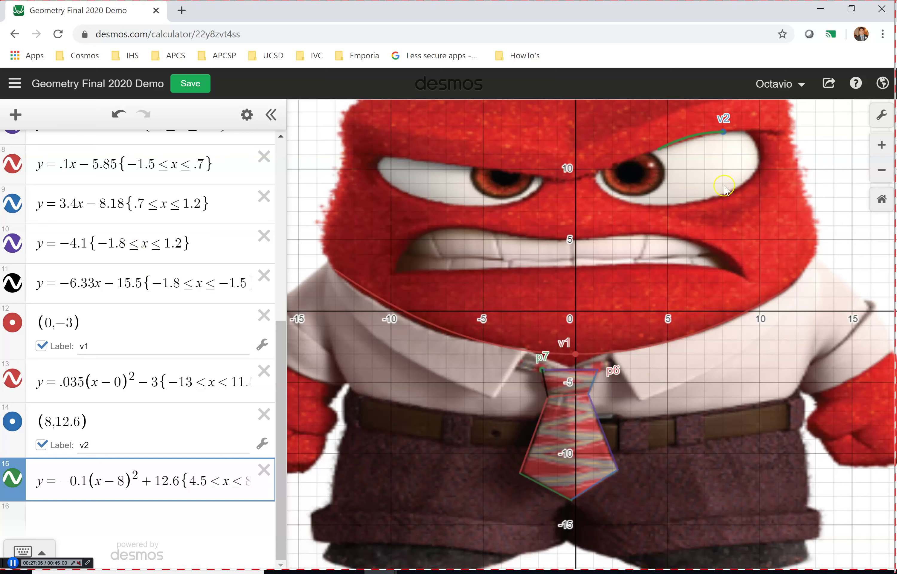
# Step: Hide the ANGER_Fullbody_Render.png image to show only the traced curves, and save the graph
pyautogui.scroll(9, 29, 248)
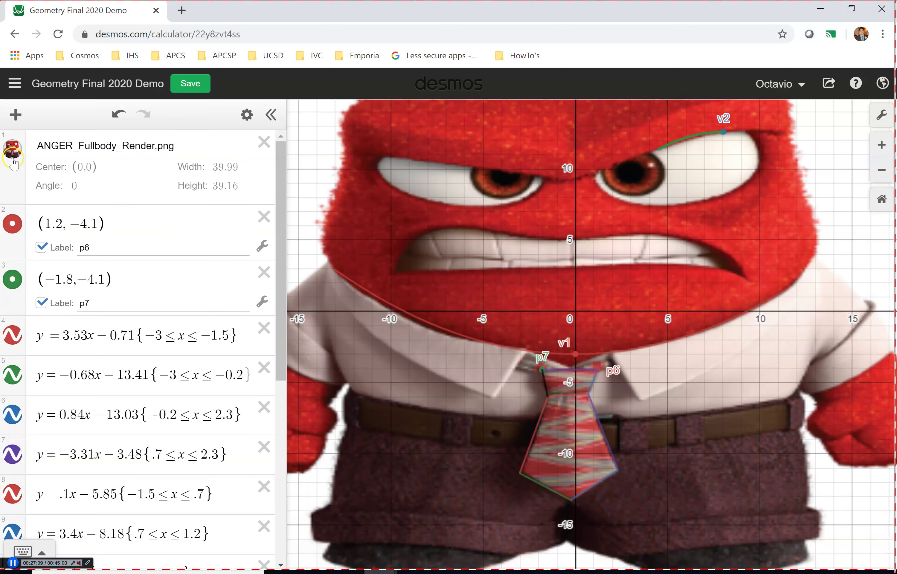
pyautogui.click(13, 160)
pyautogui.scroll(-1, 643, 366)
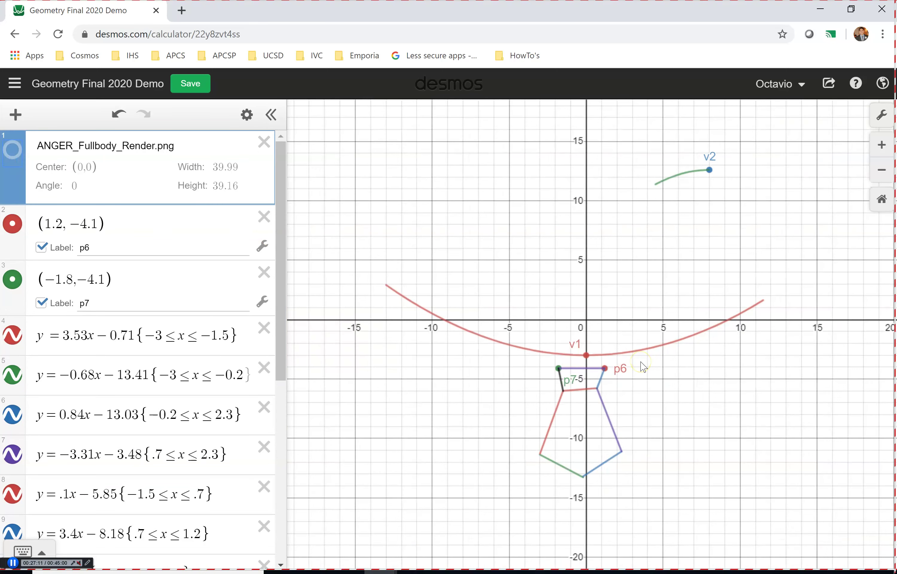
pyautogui.scroll(-1, 643, 366)
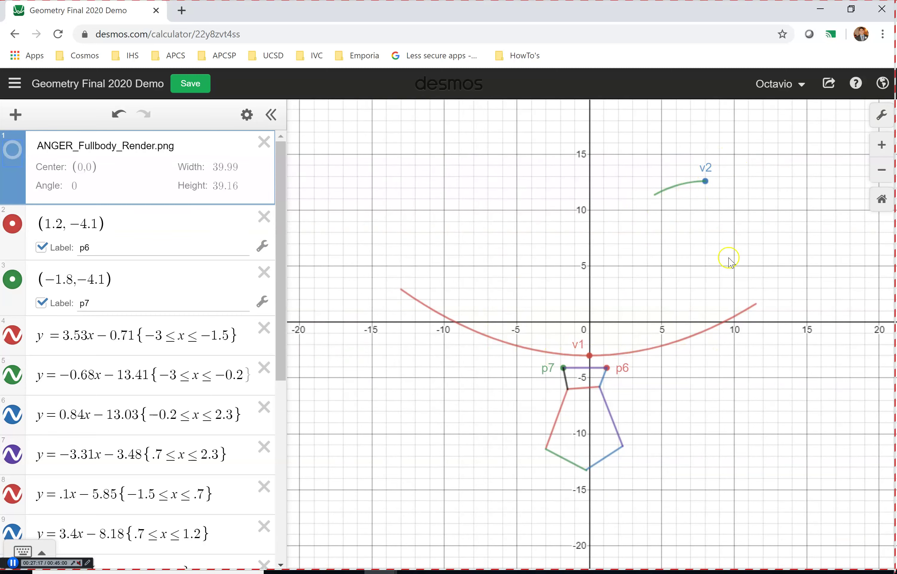
pyautogui.click(193, 86)
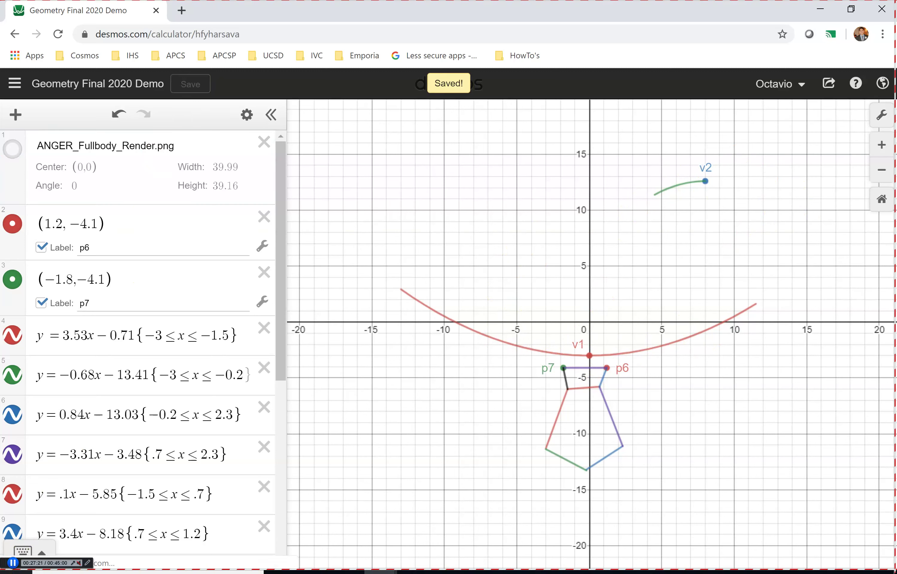